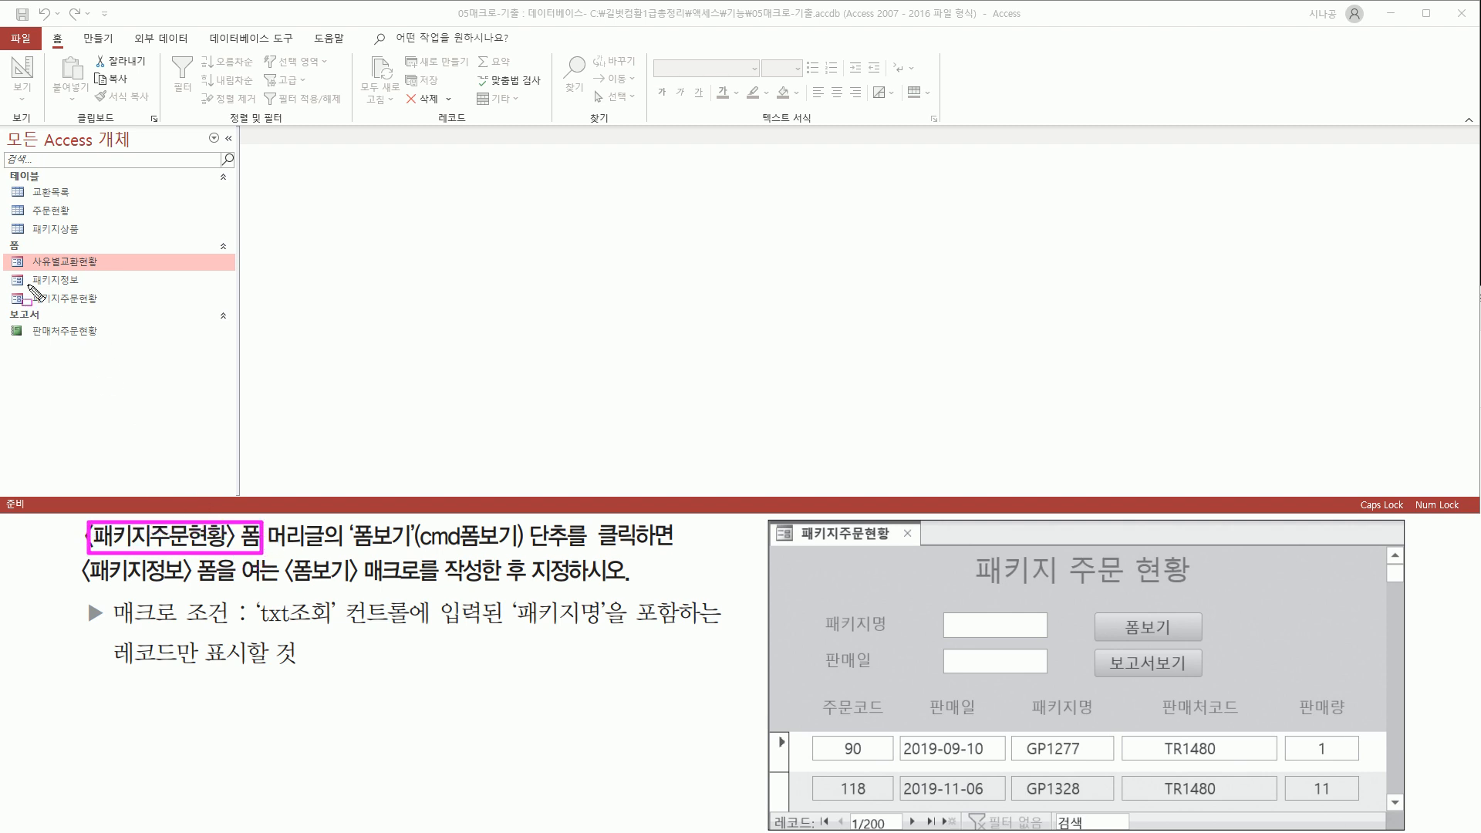
Step: Open the 패키지주문현황 form
left_click_drag(9, 290, 113, 307)
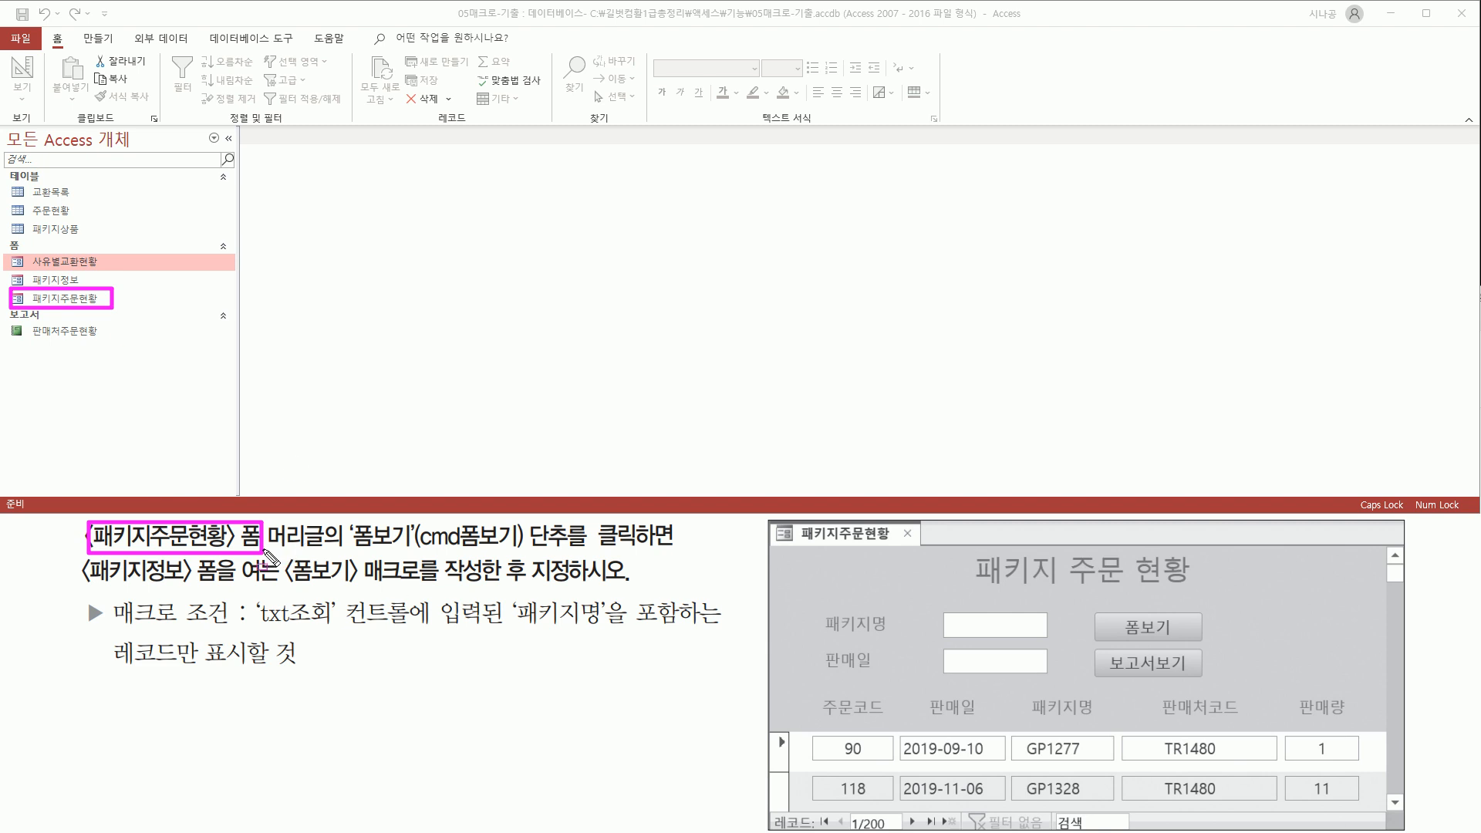
left_click_drag(245, 548, 588, 553)
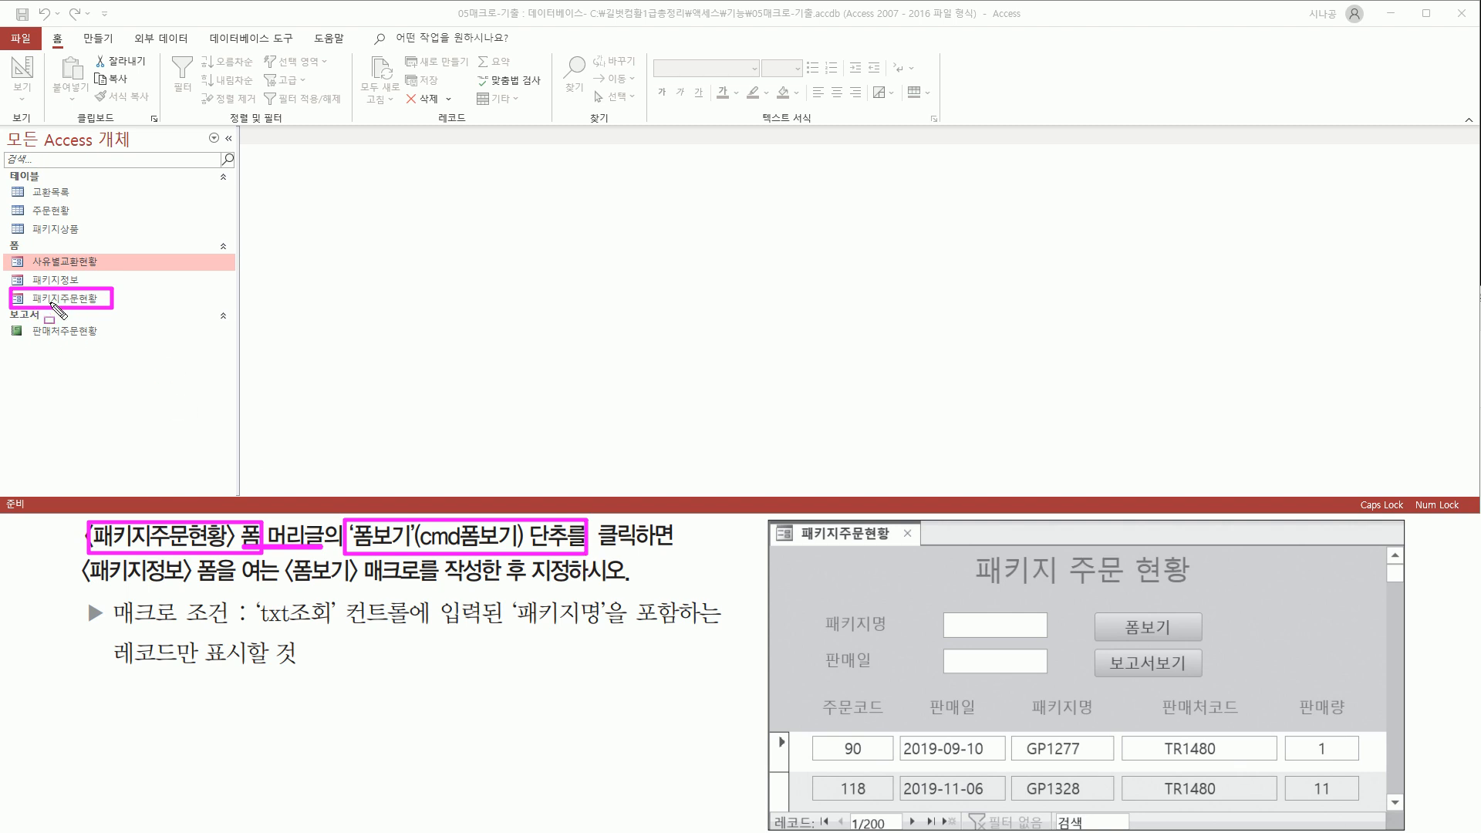
key("Escape")
left_click(67, 300)
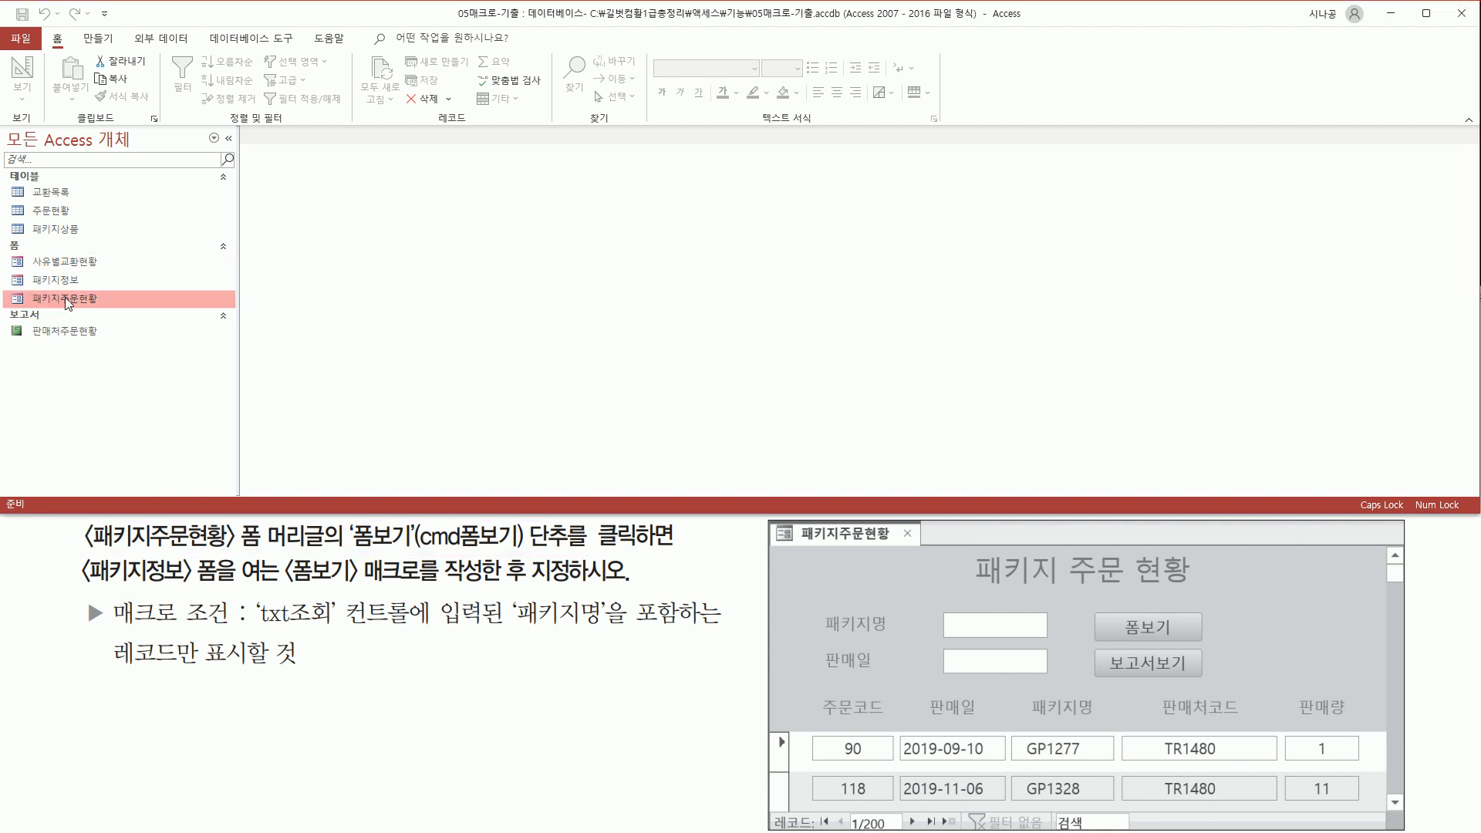
double_click(68, 300)
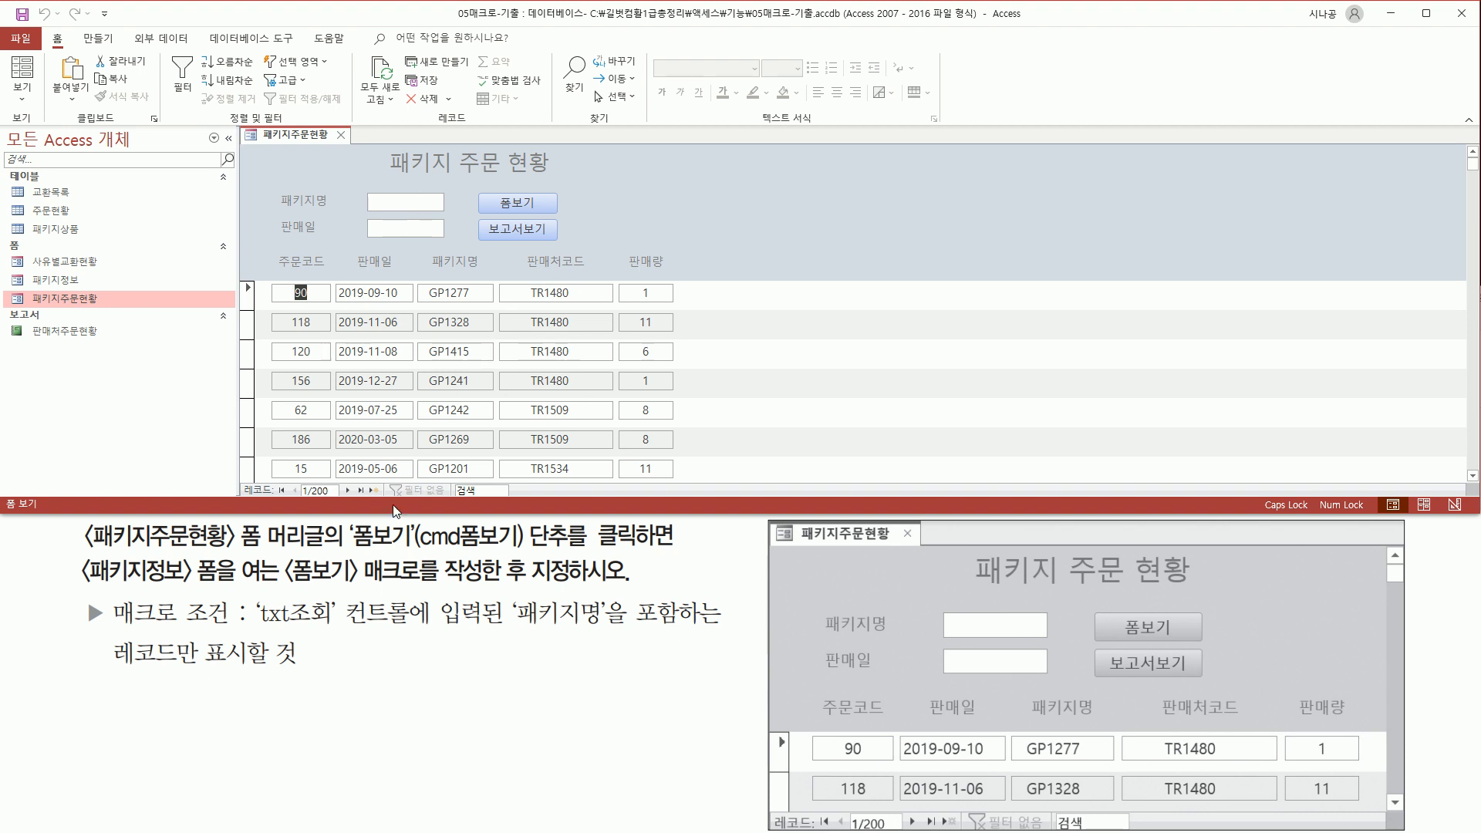
key("ctrl+2")
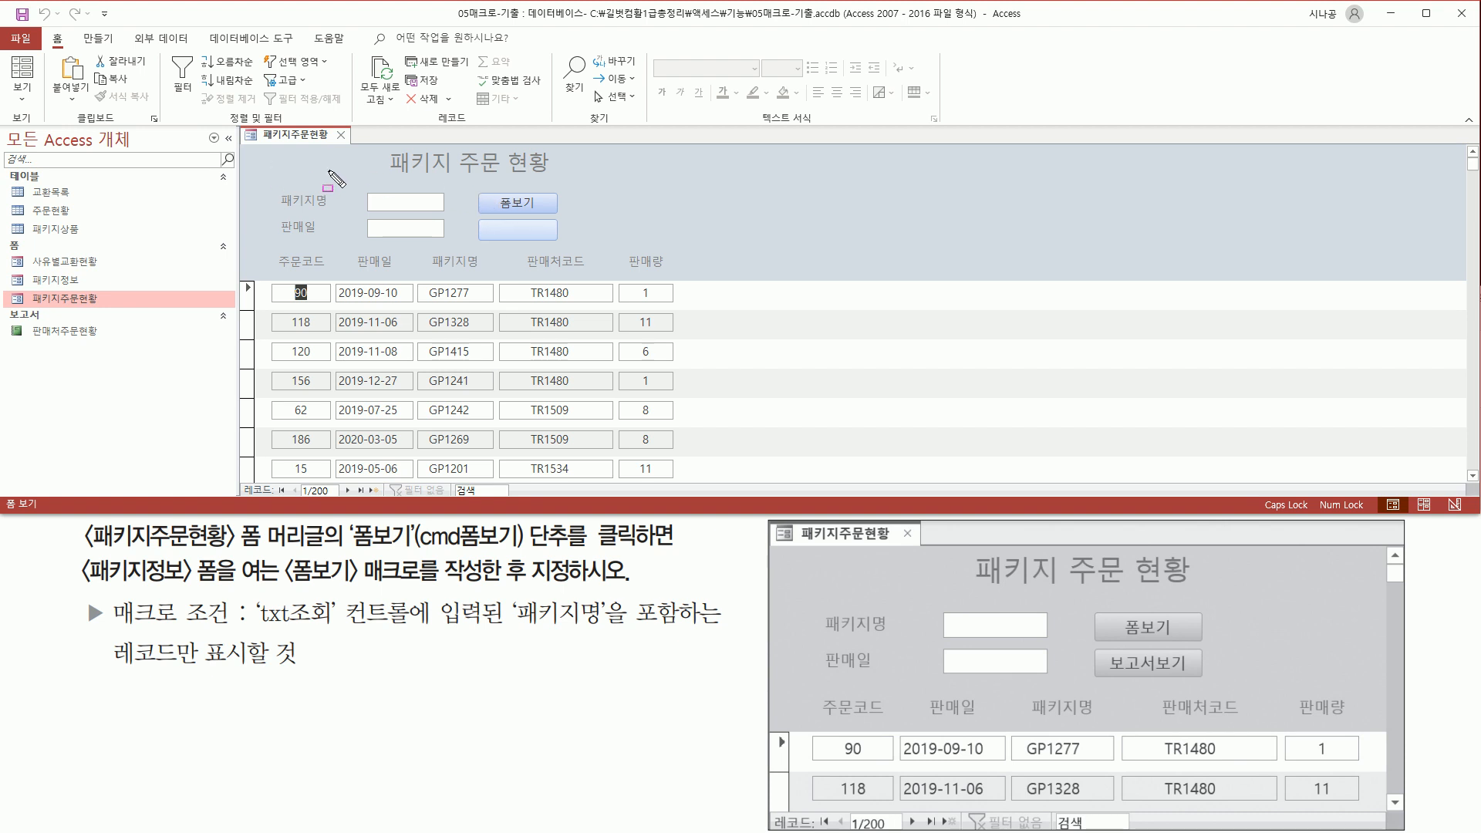
left_click_drag(477, 191, 583, 231)
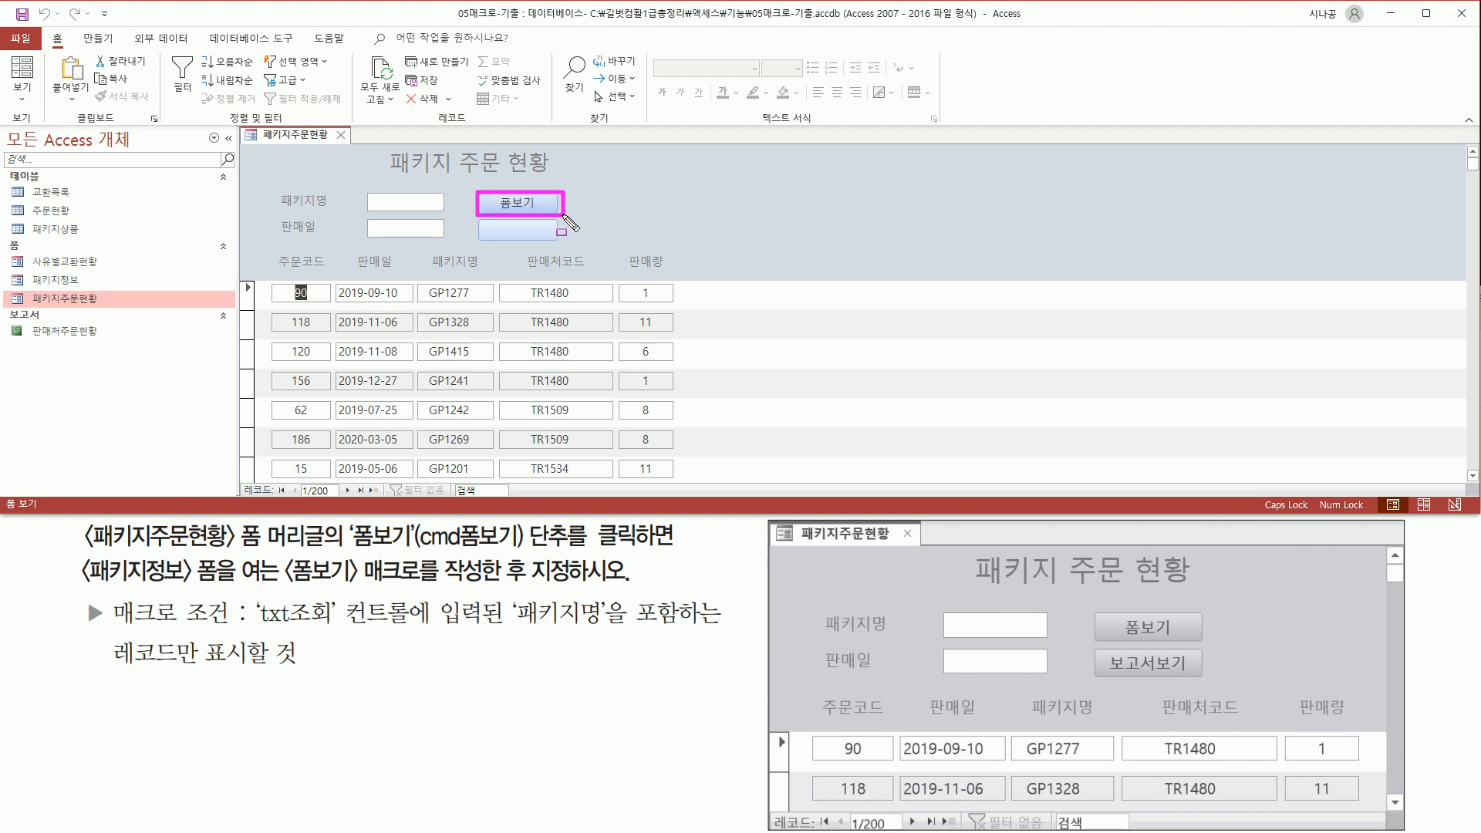
key("Escape")
key("ctrl+2")
mouse_move(477, 189)
left_mouse_down()
mouse_move(575, 225)
mouse_move(561, 216)
left_mouse_up()
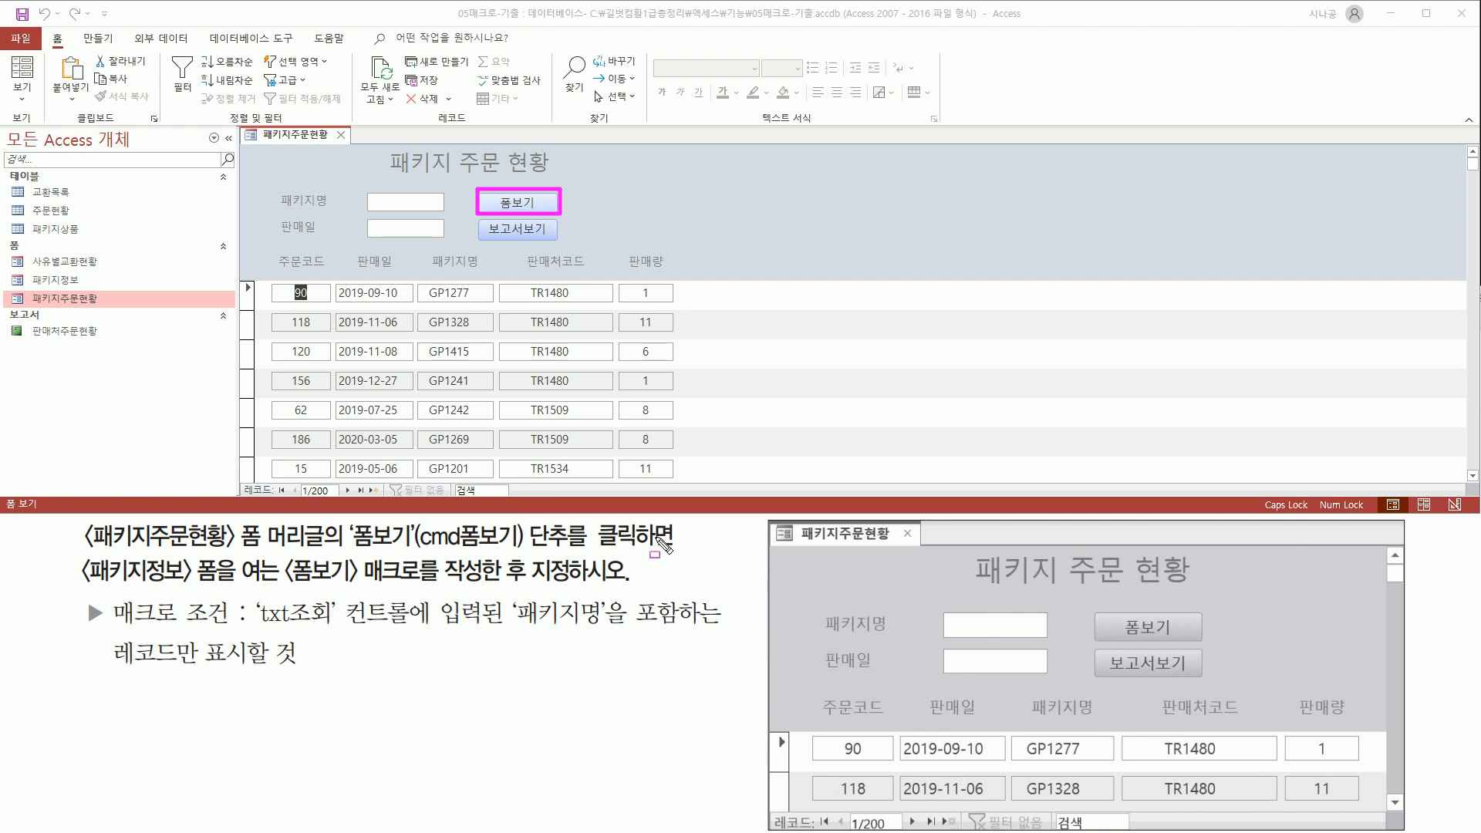
left_click_drag(599, 550, 670, 551)
left_click_drag(83, 583, 228, 583)
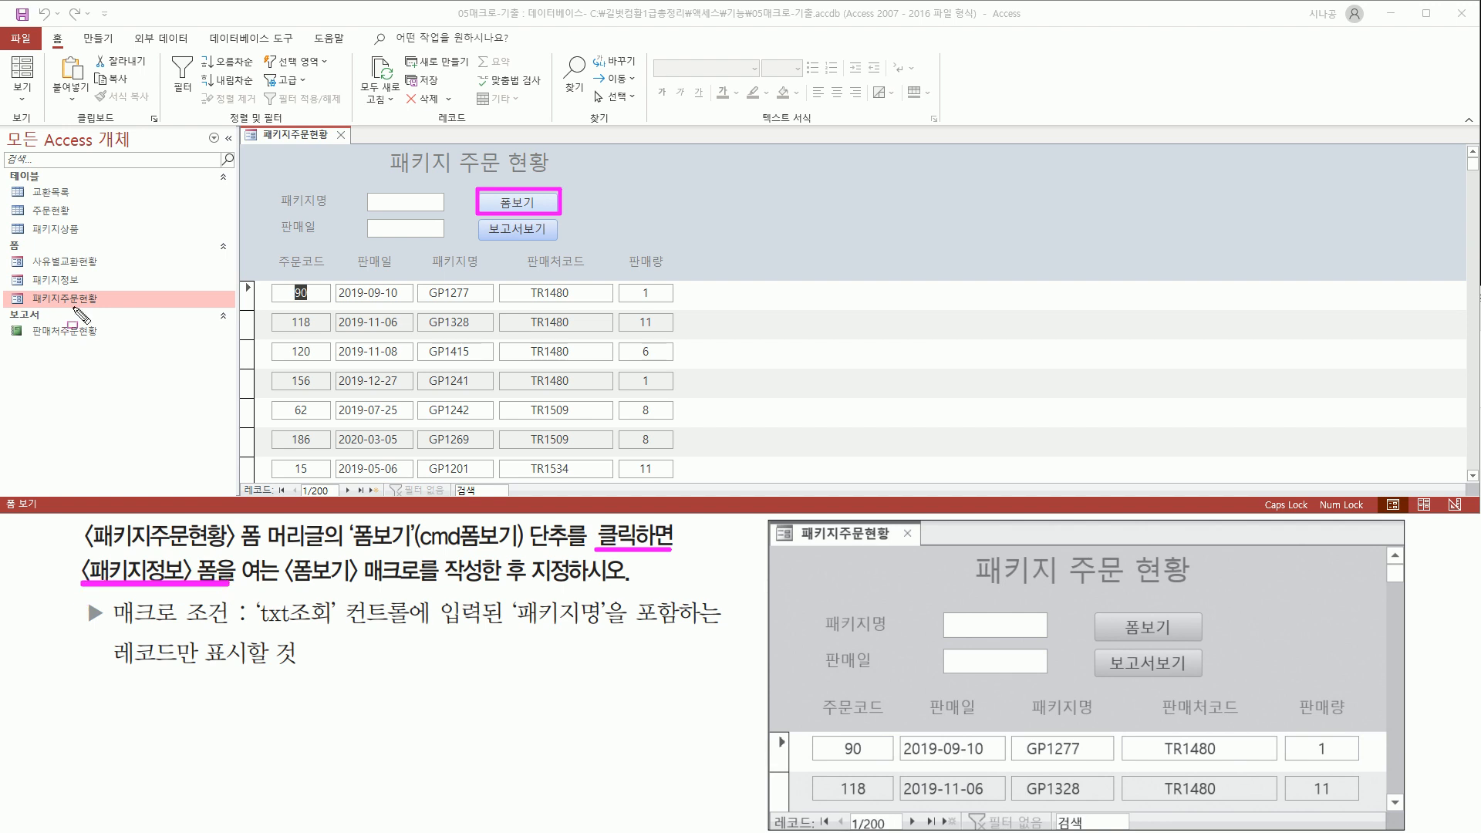
left_click_drag(29, 270, 89, 287)
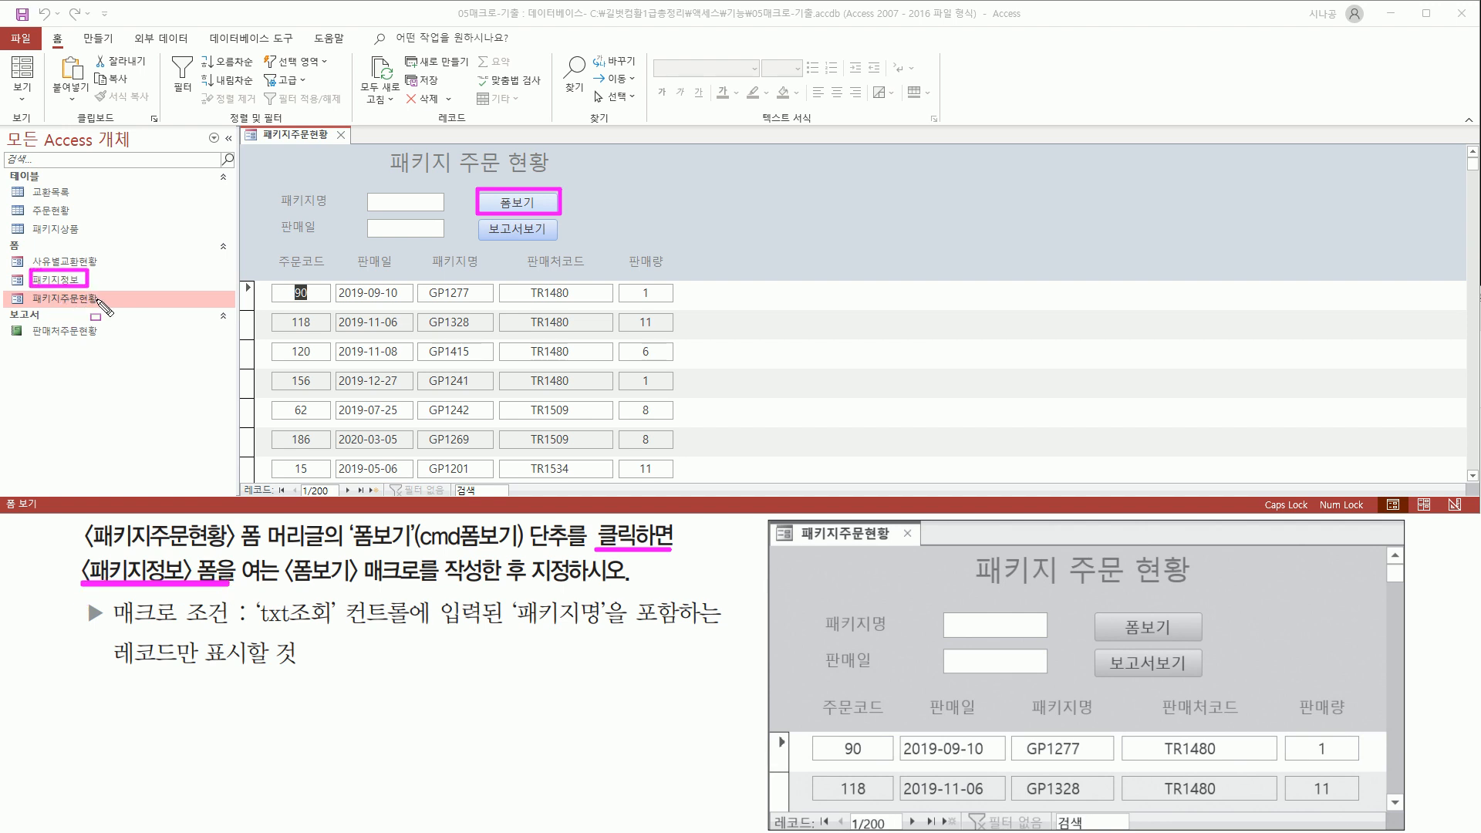
left_click_drag(288, 584, 426, 584)
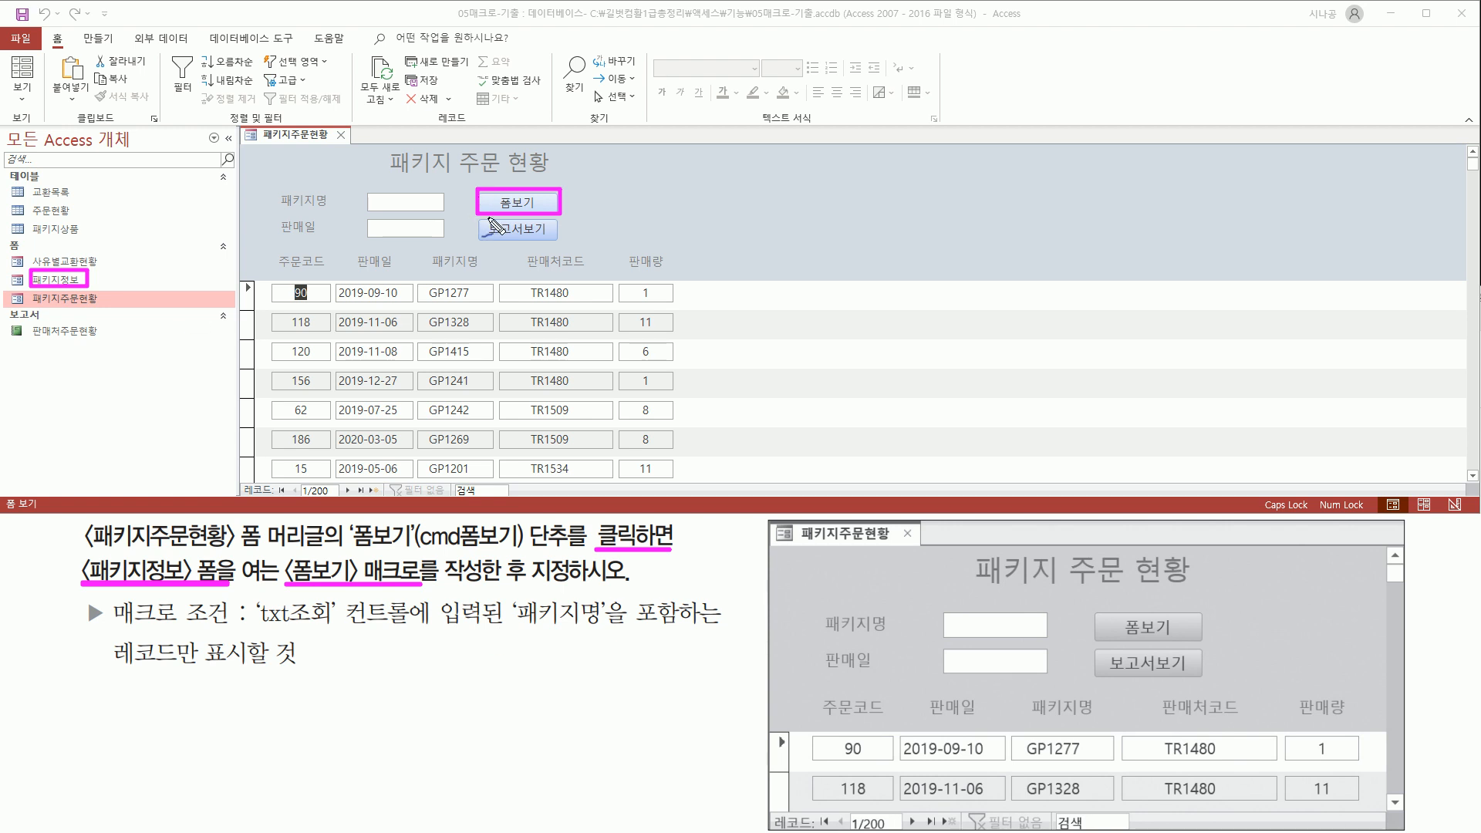
left_click_drag(548, 202, 584, 153)
left_click_drag(83, 280, 111, 247)
left_click_drag(251, 628, 719, 632)
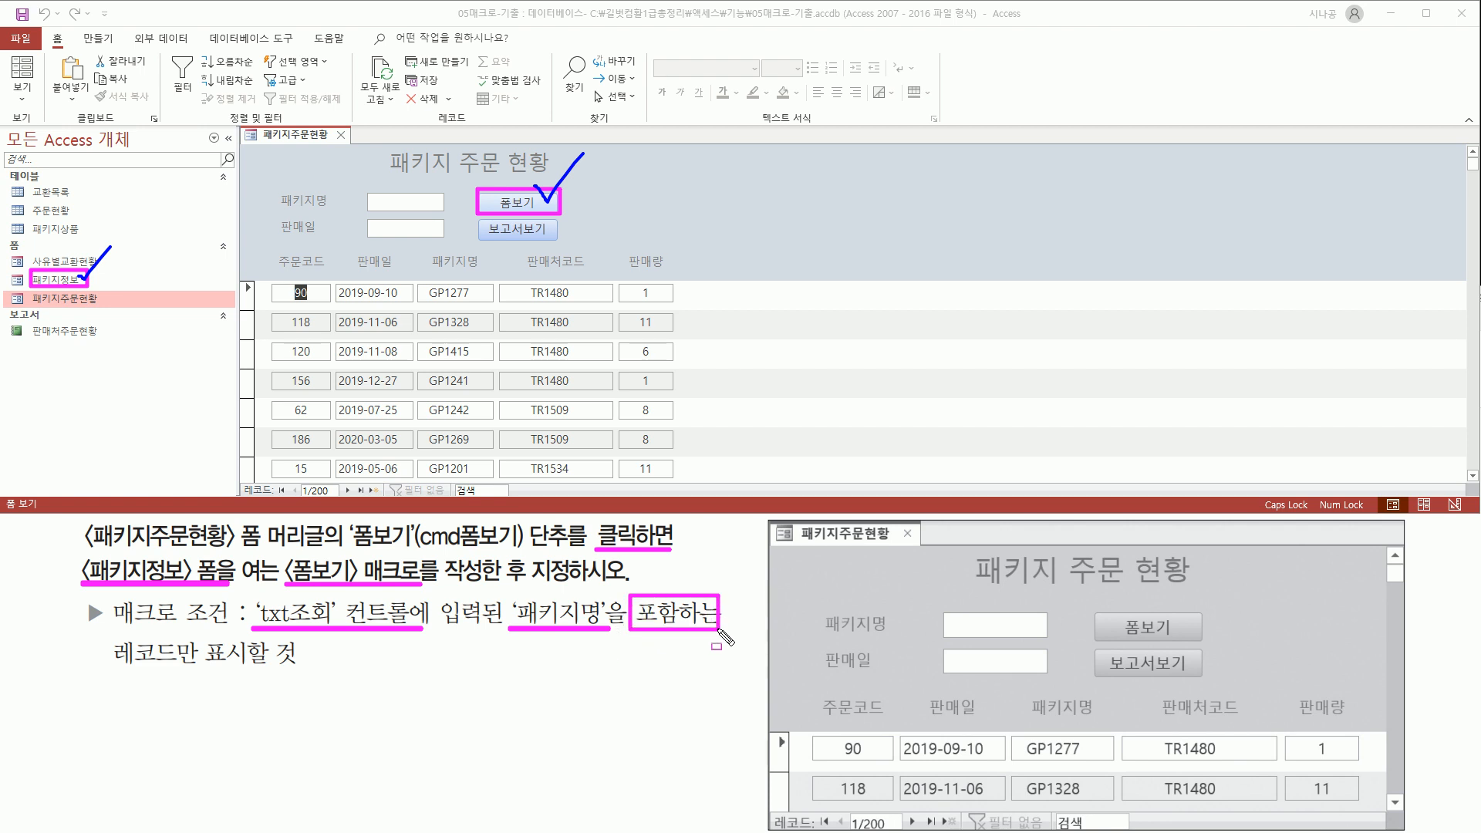
left_click_drag(110, 669, 296, 669)
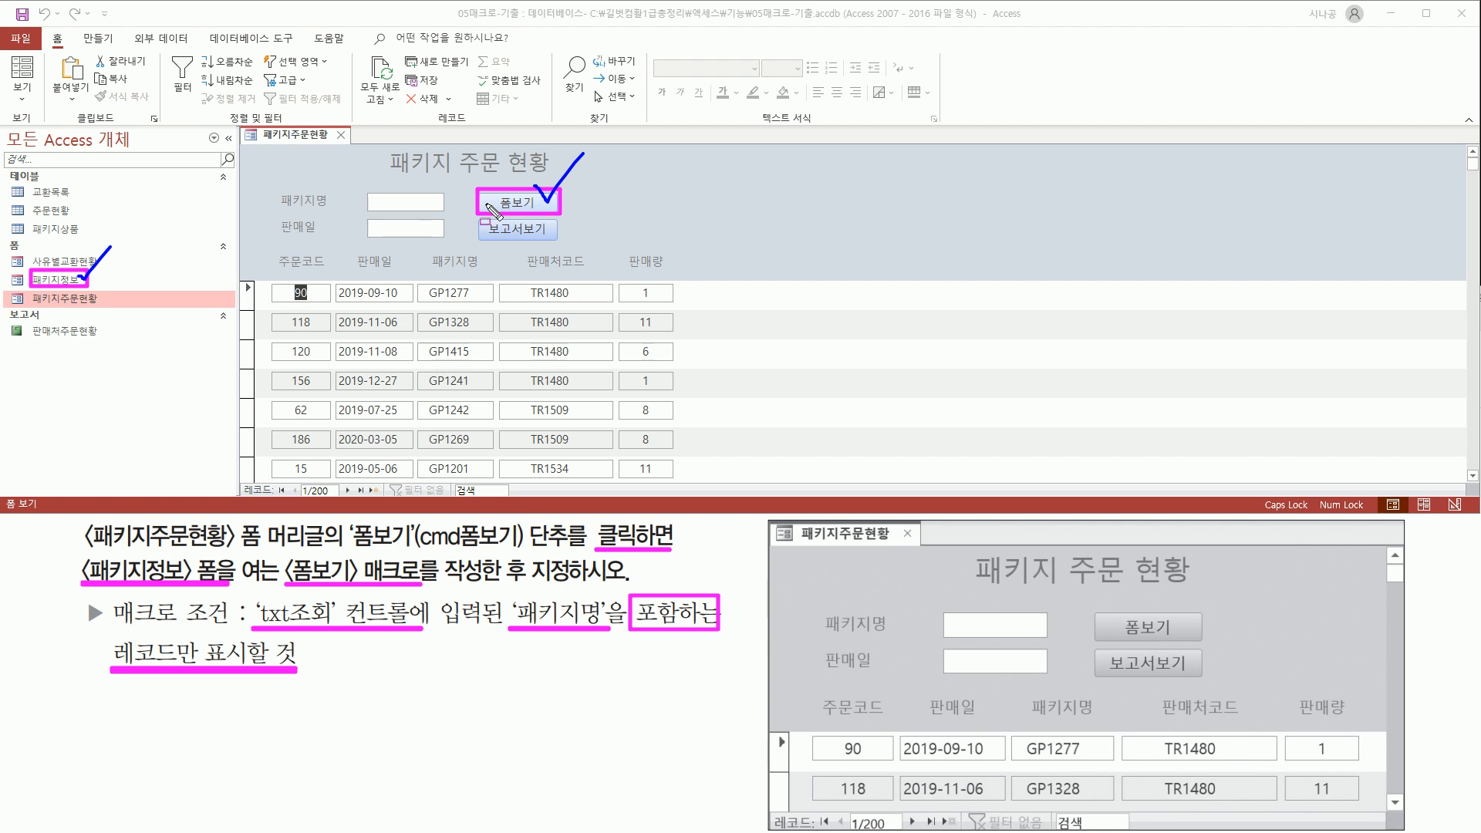
left_click_drag(368, 206, 445, 206)
left_click_drag(271, 190, 340, 210)
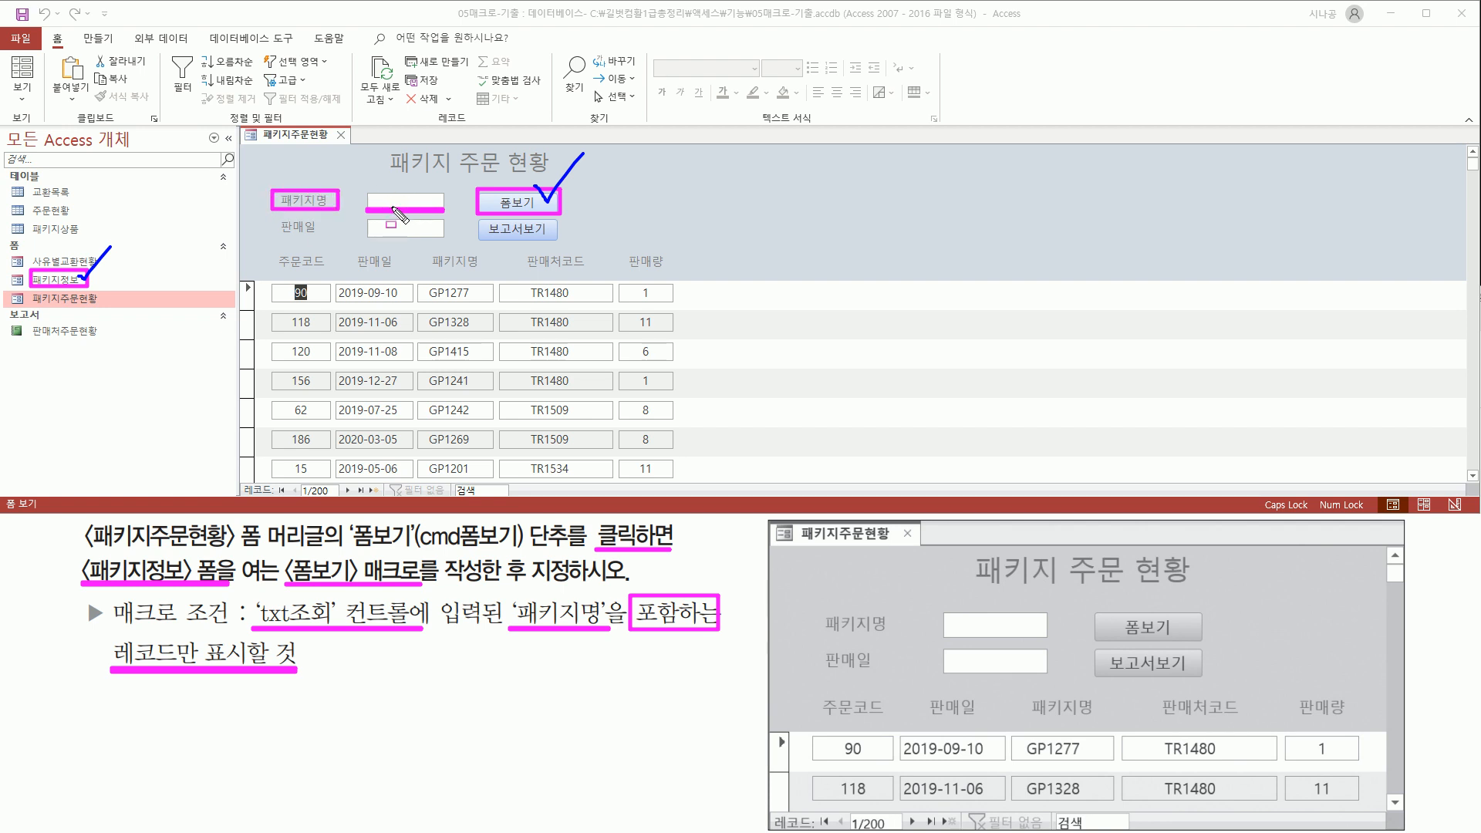
left_click_drag(395, 192, 425, 193)
left_click_drag(257, 626, 327, 628)
left_click_drag(670, 595, 695, 560)
left_click_drag(396, 193, 438, 188)
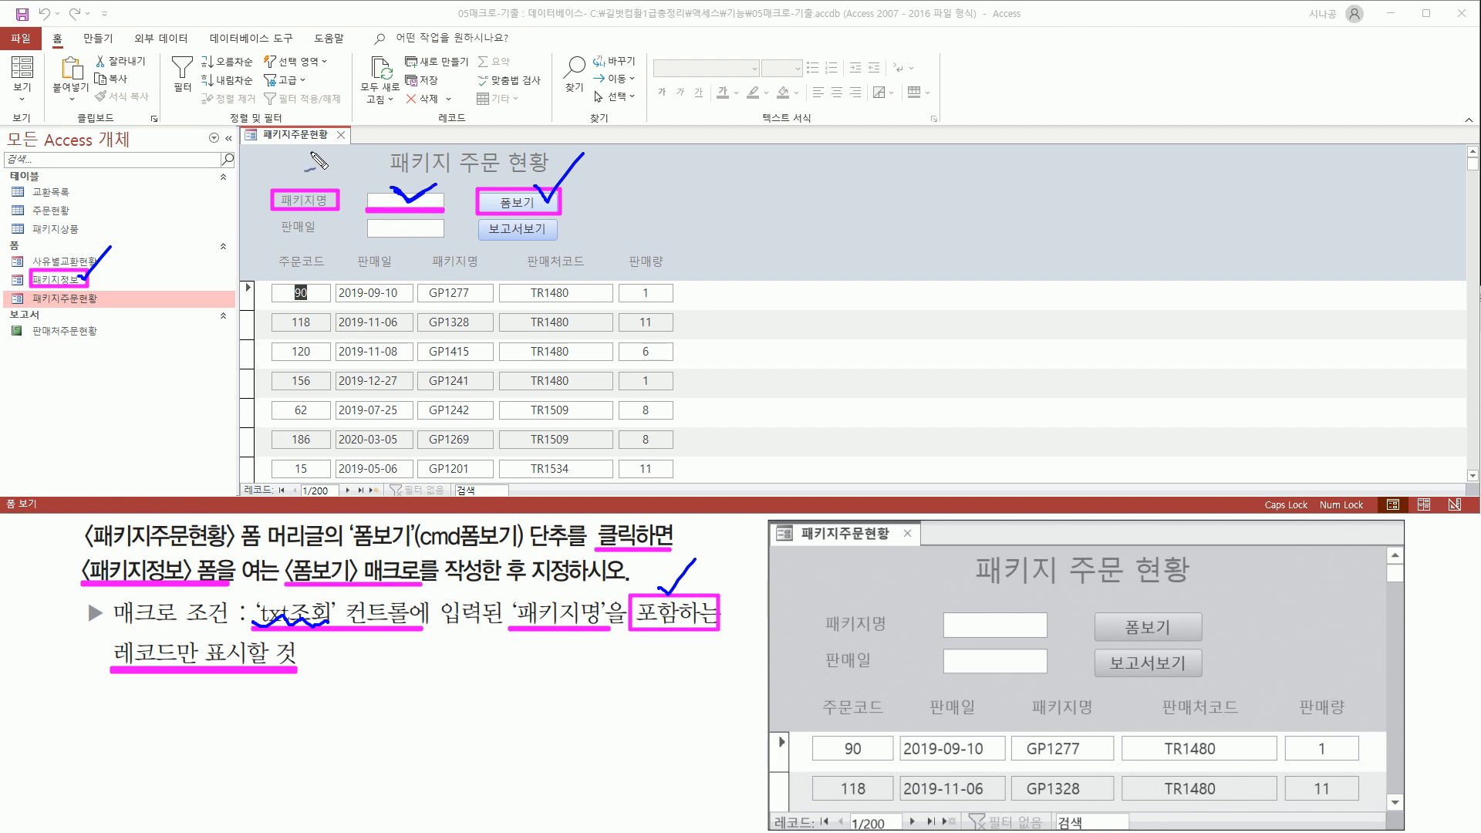
key("Escape")
Step: Switch the 패키지주문현황 form to Design View
left_click_drag(259, 130, 327, 143)
key("Escape")
right_click(307, 143)
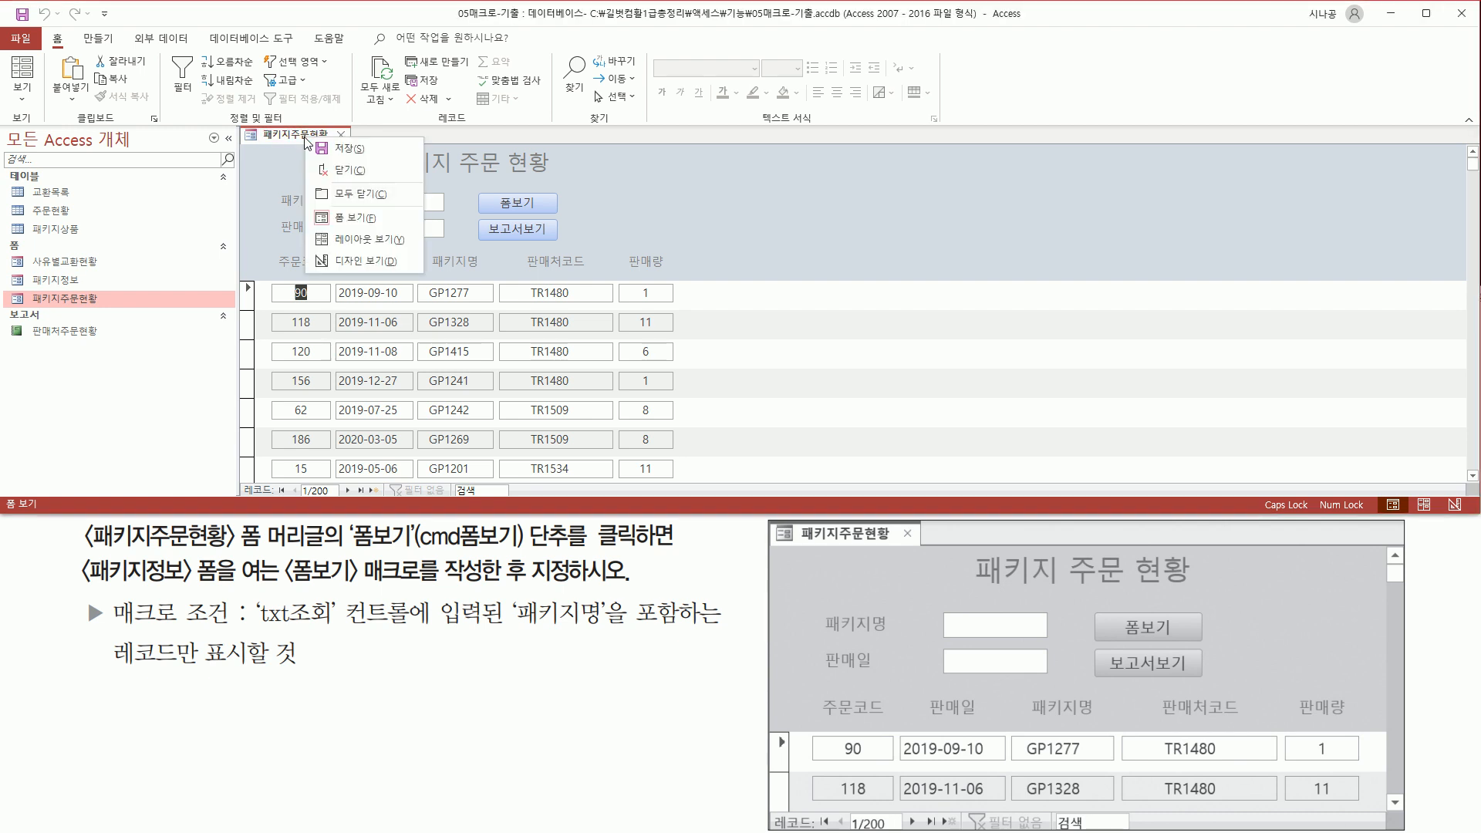
left_click(336, 260)
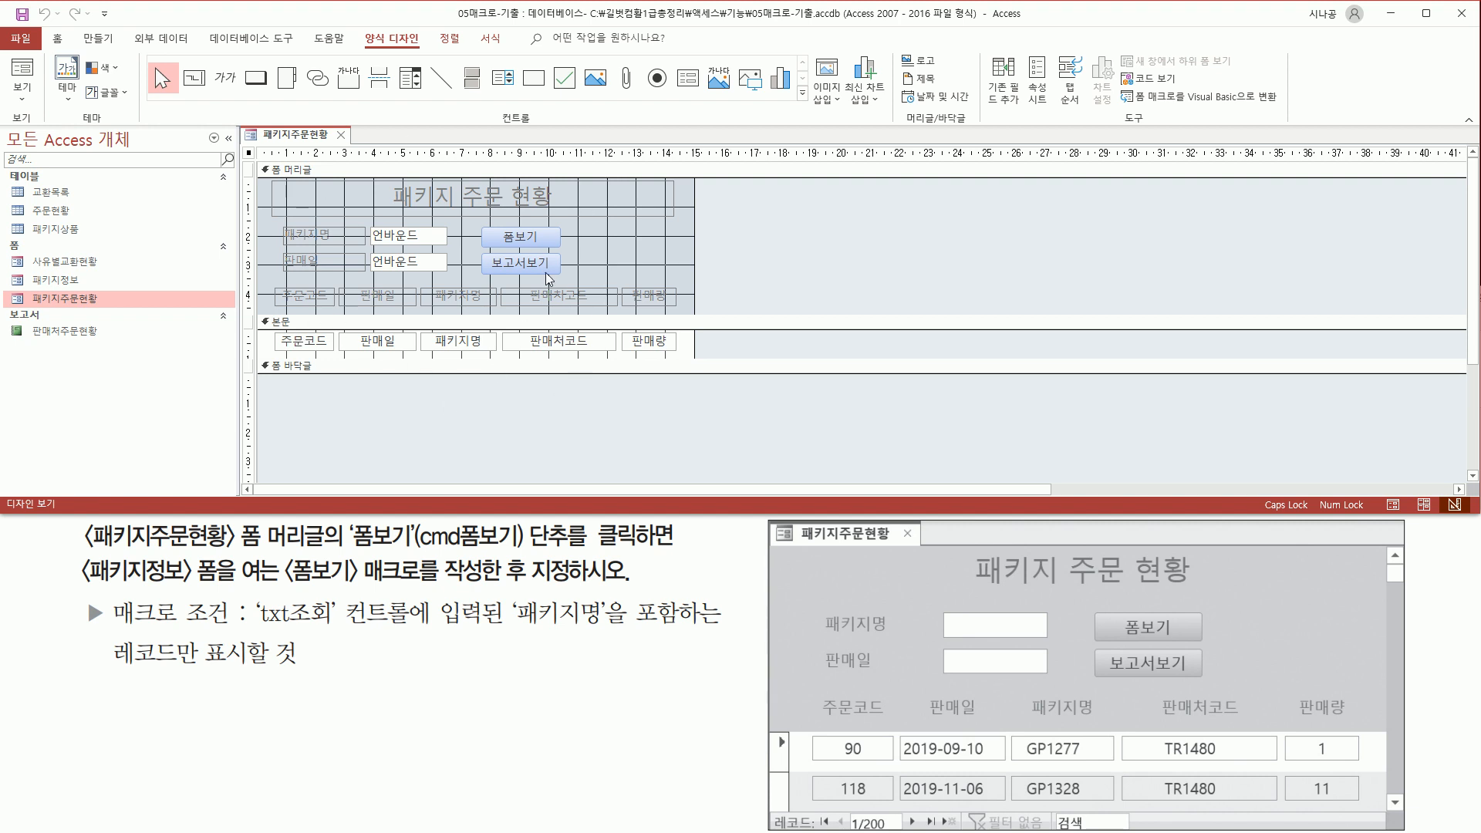
Step: Open the property sheet of the unbound text box beside the 패키지명 label in the form header and check its control name
left_click(402, 241)
key("ctrl+shift+d")
mouse_move(368, 220)
left_mouse_down()
mouse_move(373, 237)
mouse_move(456, 246)
left_mouse_up()
left_click_drag(253, 625, 343, 625)
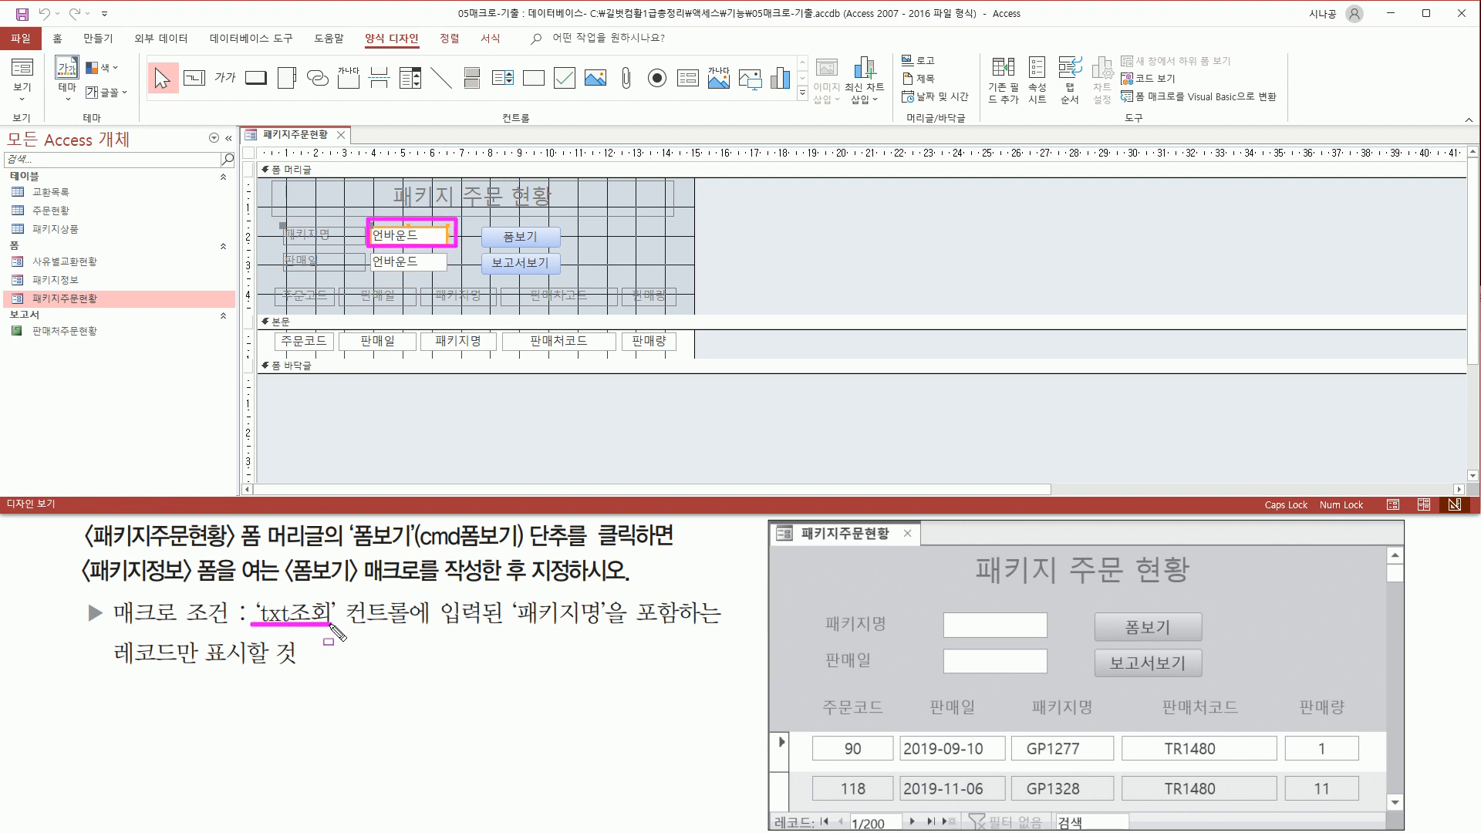
key("Escape")
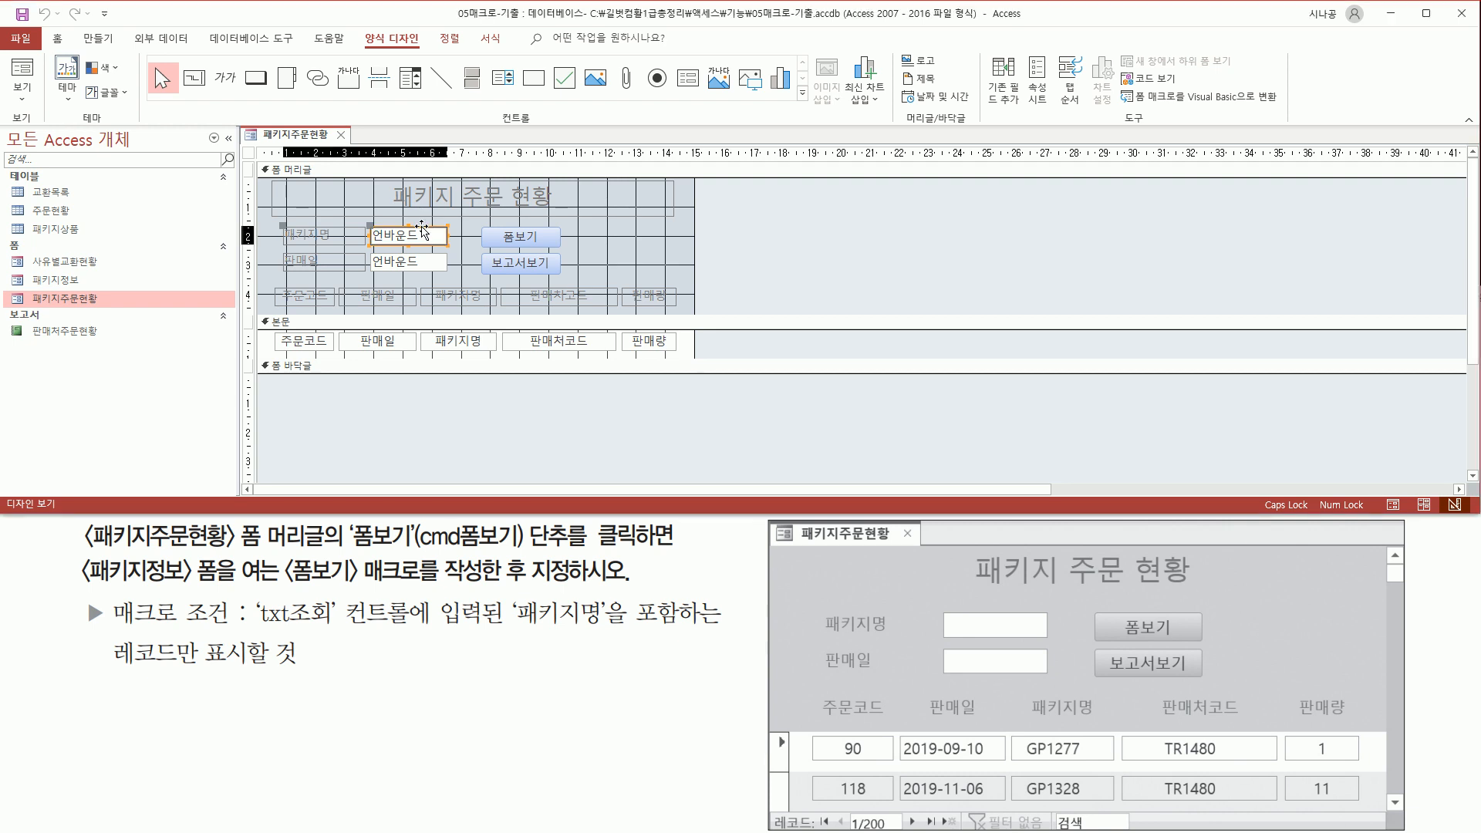
double_click(422, 238)
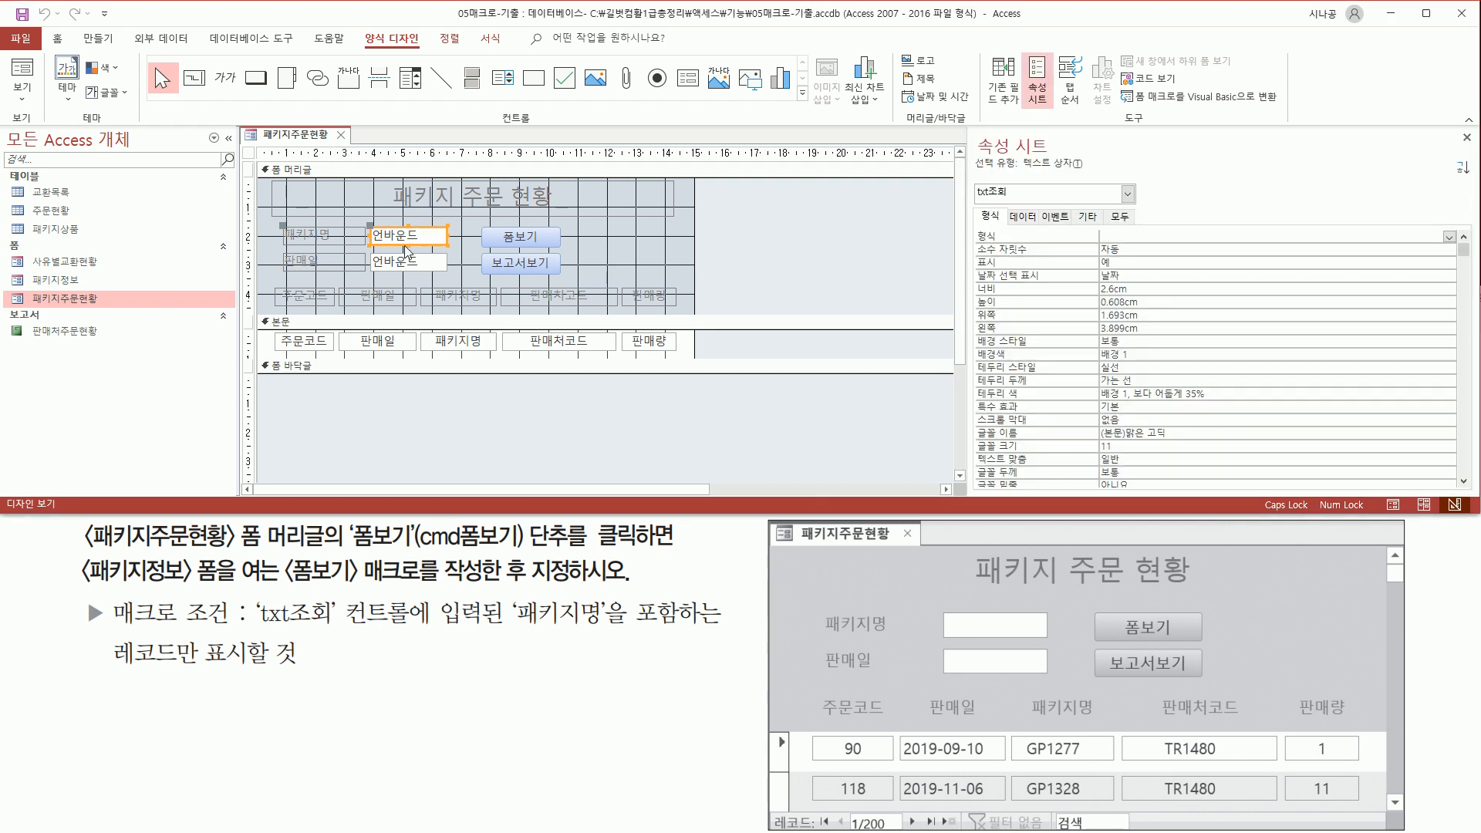
mouse_move(972, 129)
left_mouse_down()
mouse_move(1007, 185)
mouse_move(1061, 160)
left_mouse_up()
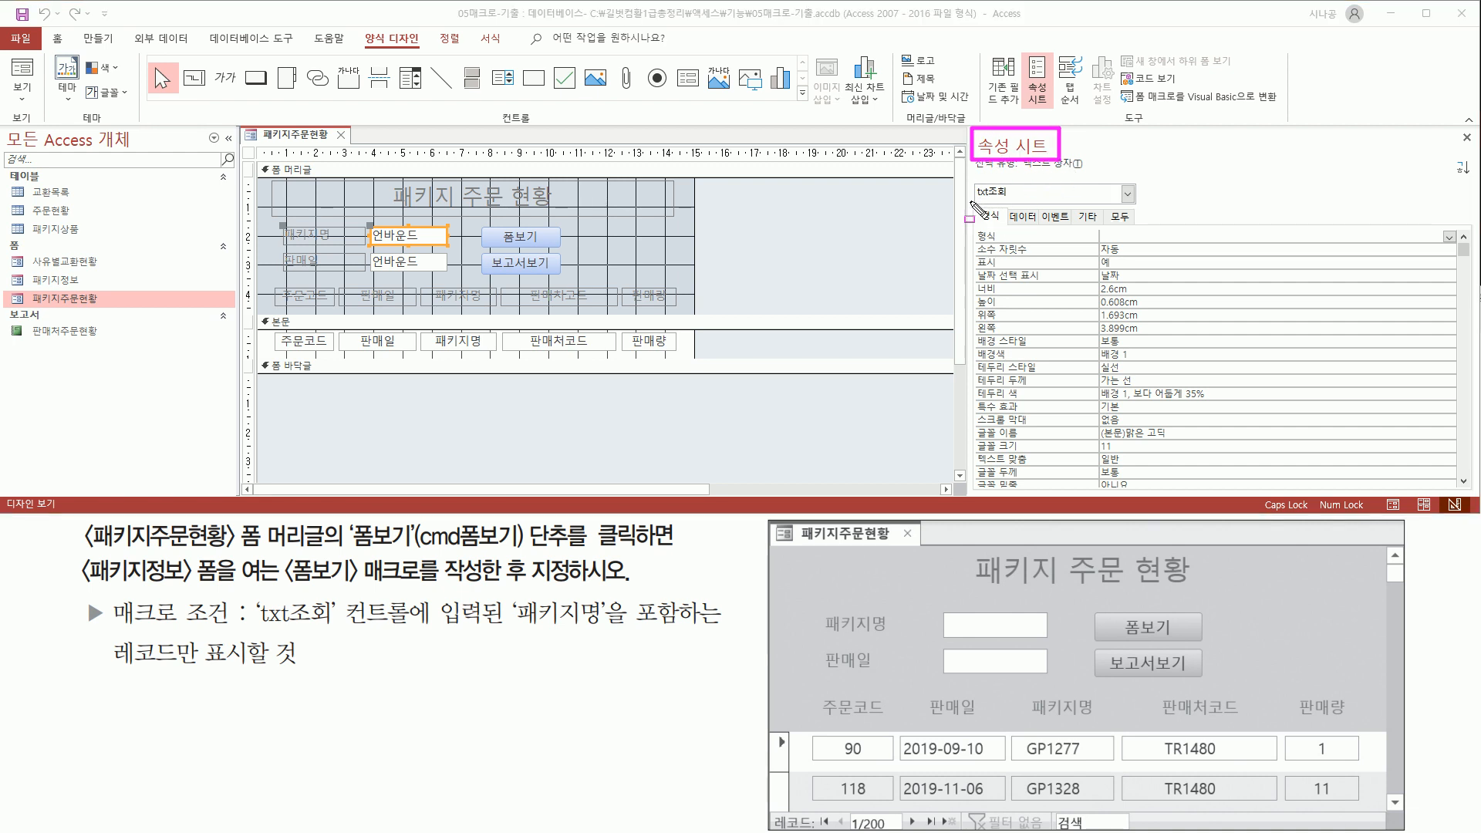
left_click_drag(977, 199, 1005, 199)
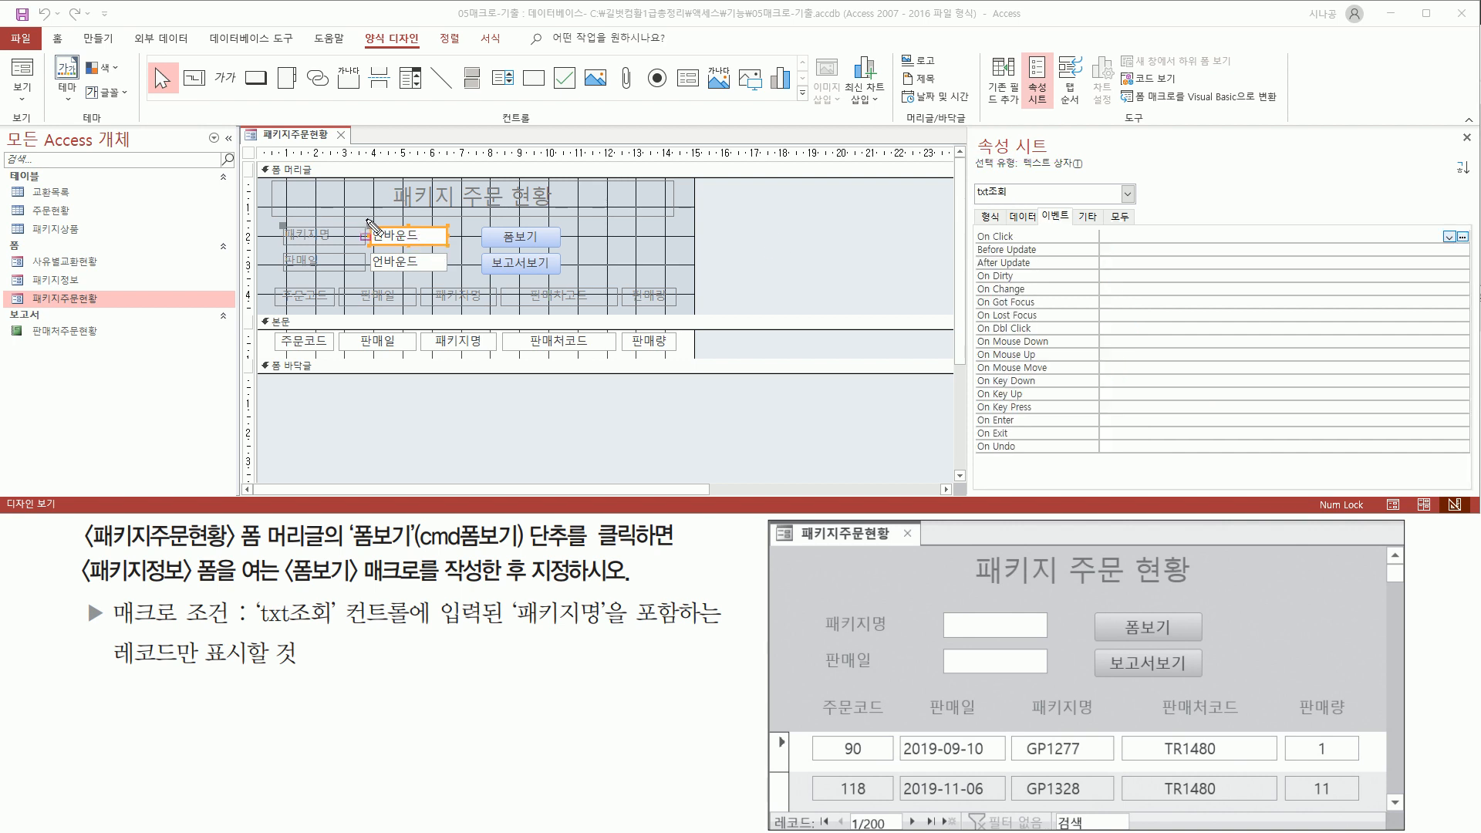
mouse_move(365, 223)
left_mouse_down()
mouse_move(372, 254)
mouse_move(452, 253)
left_mouse_up()
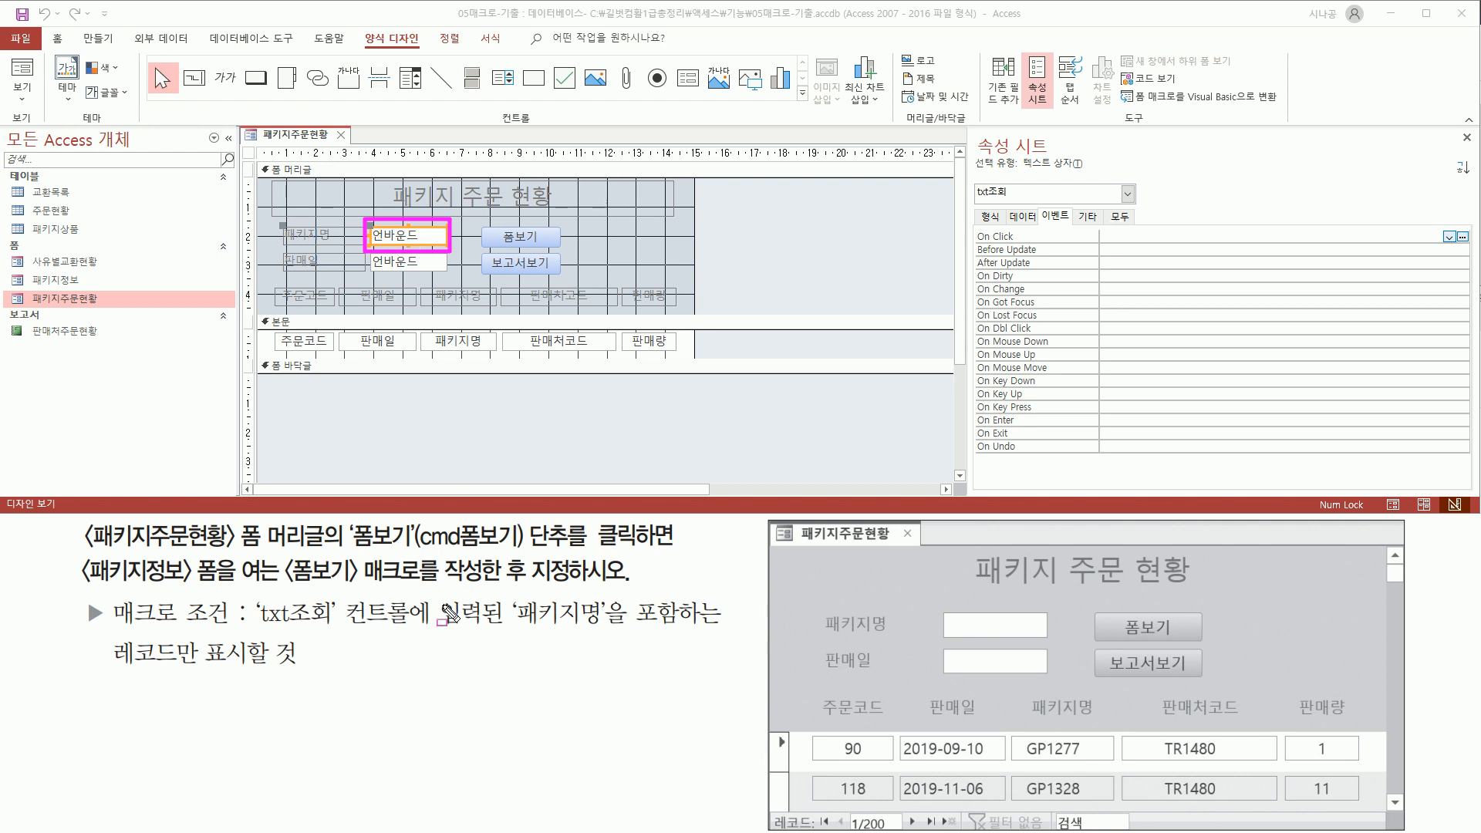
left_click_drag(490, 227, 559, 247)
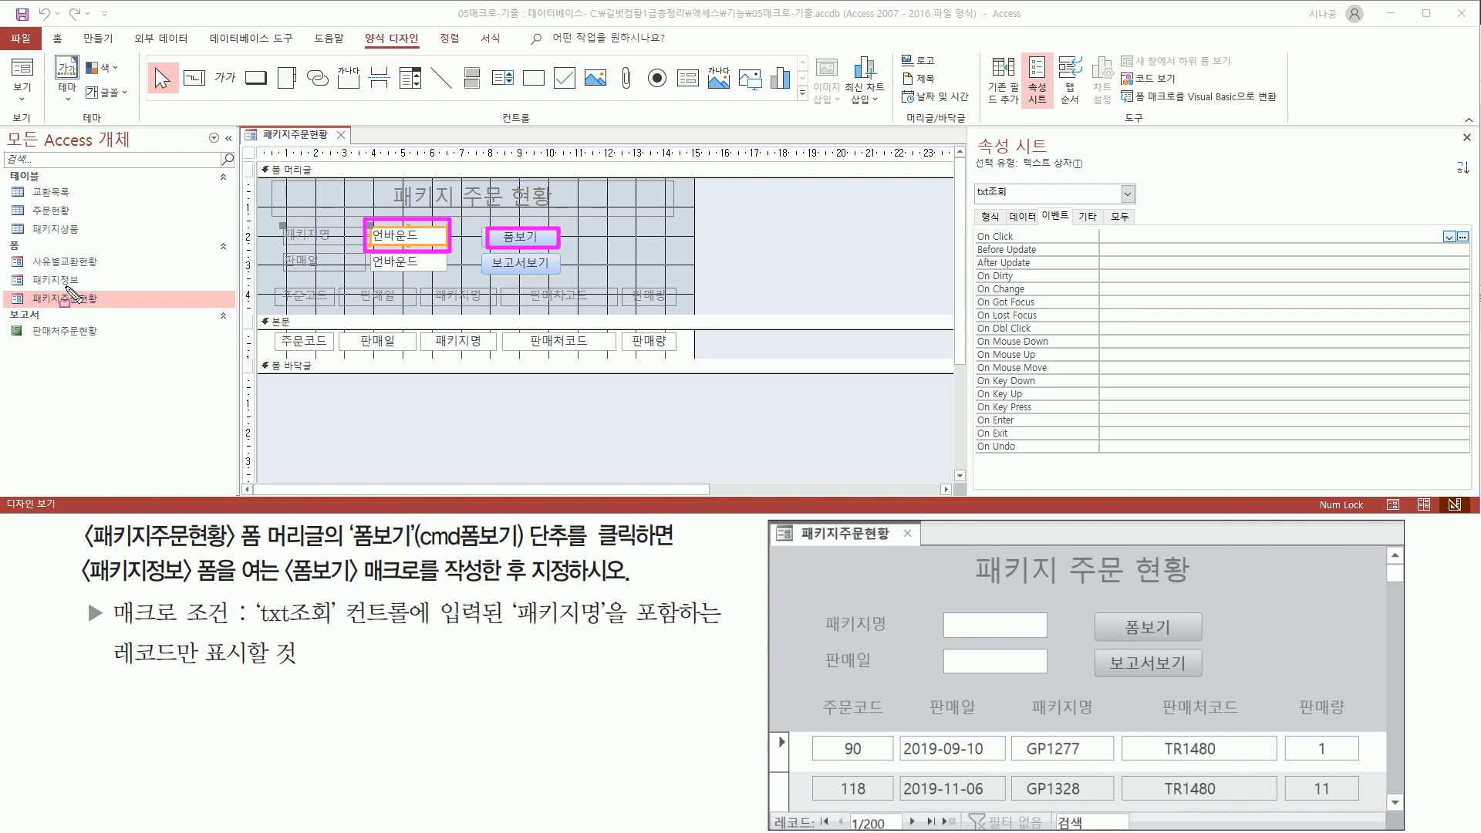
left_click_drag(27, 271, 87, 287)
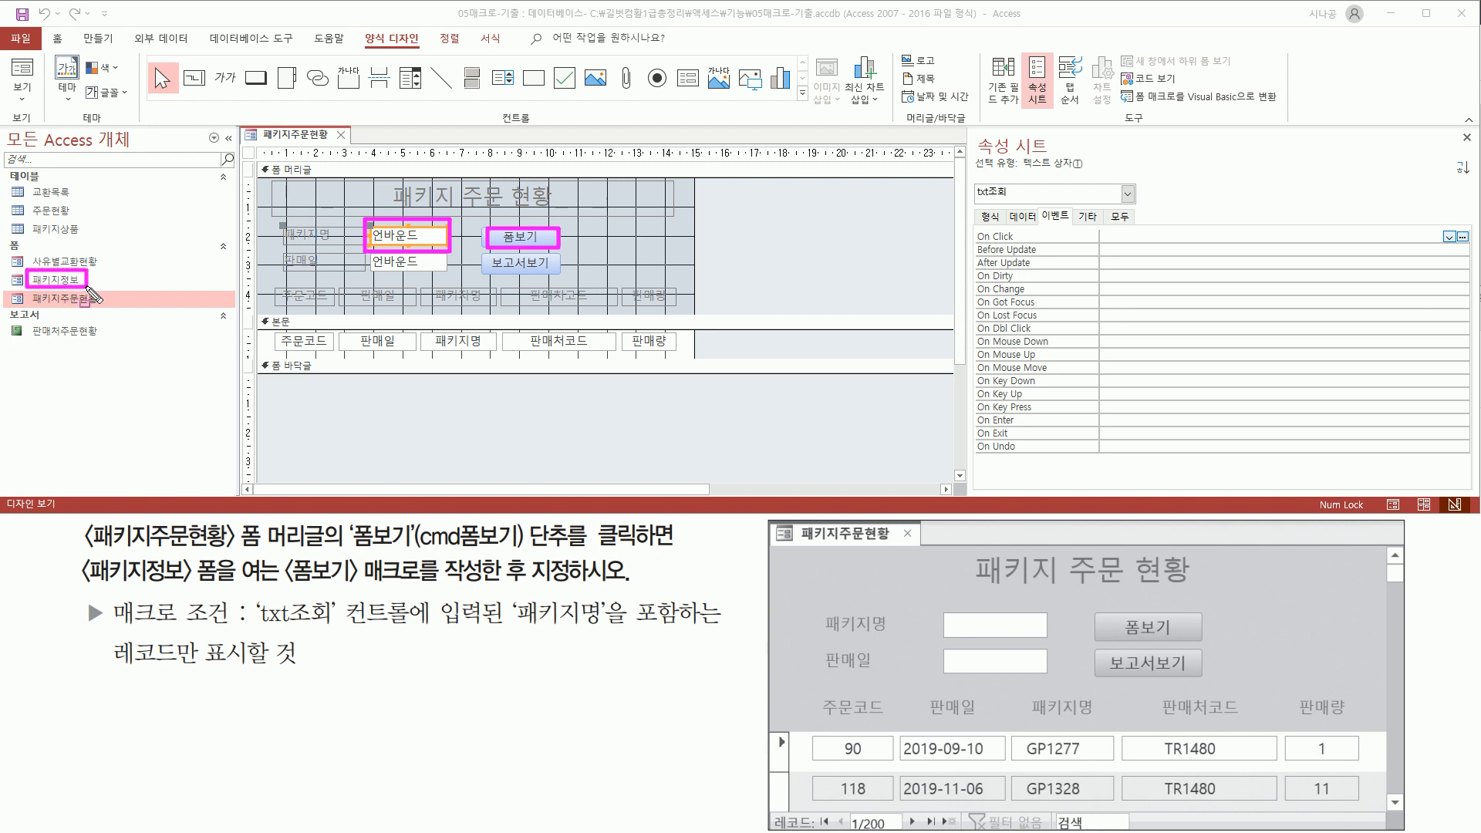
key("Escape")
Step: Open the 패키지정보 form and switch it to Design View
left_click(64, 284)
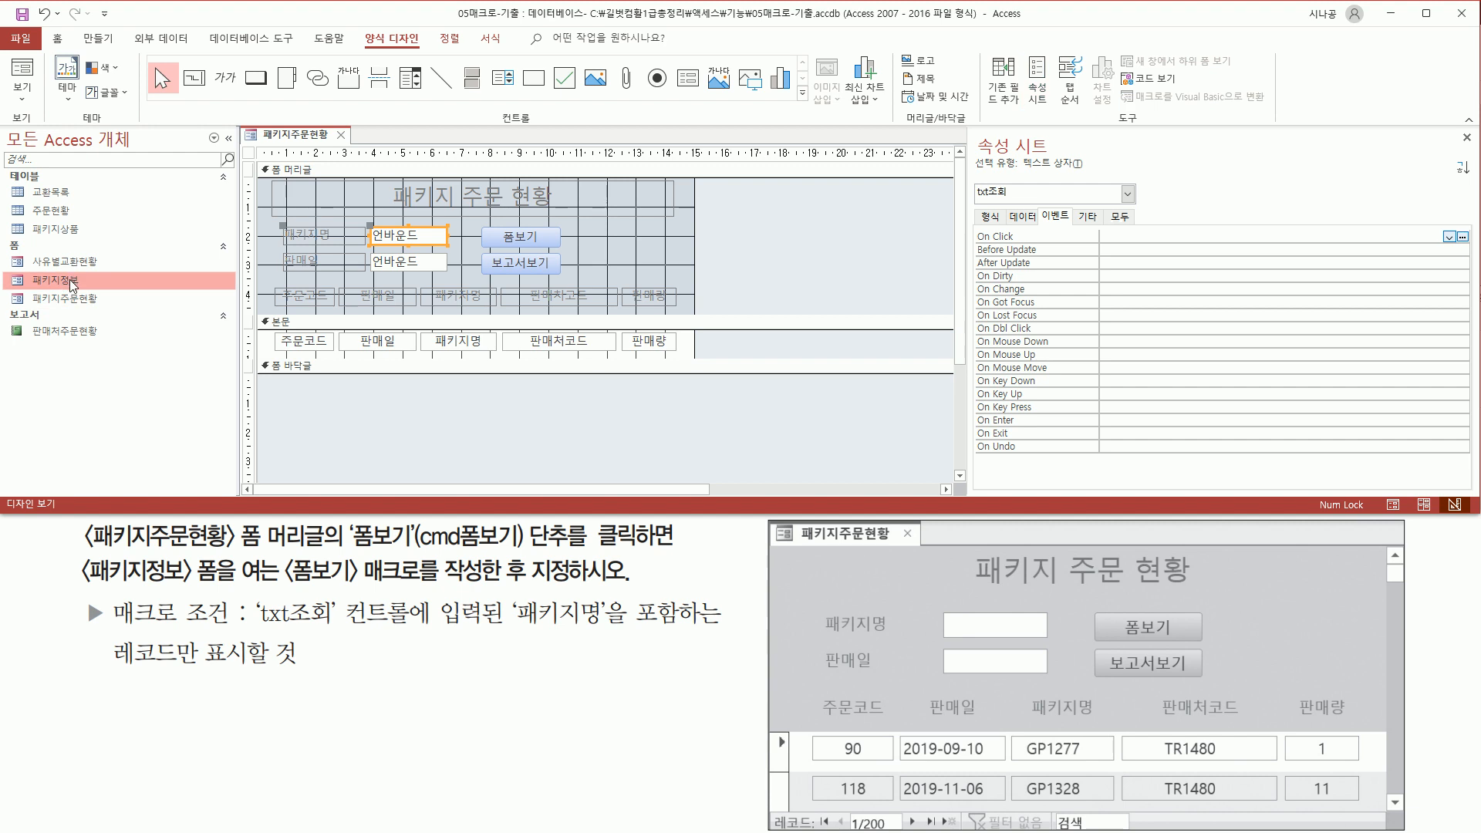
double_click(72, 284)
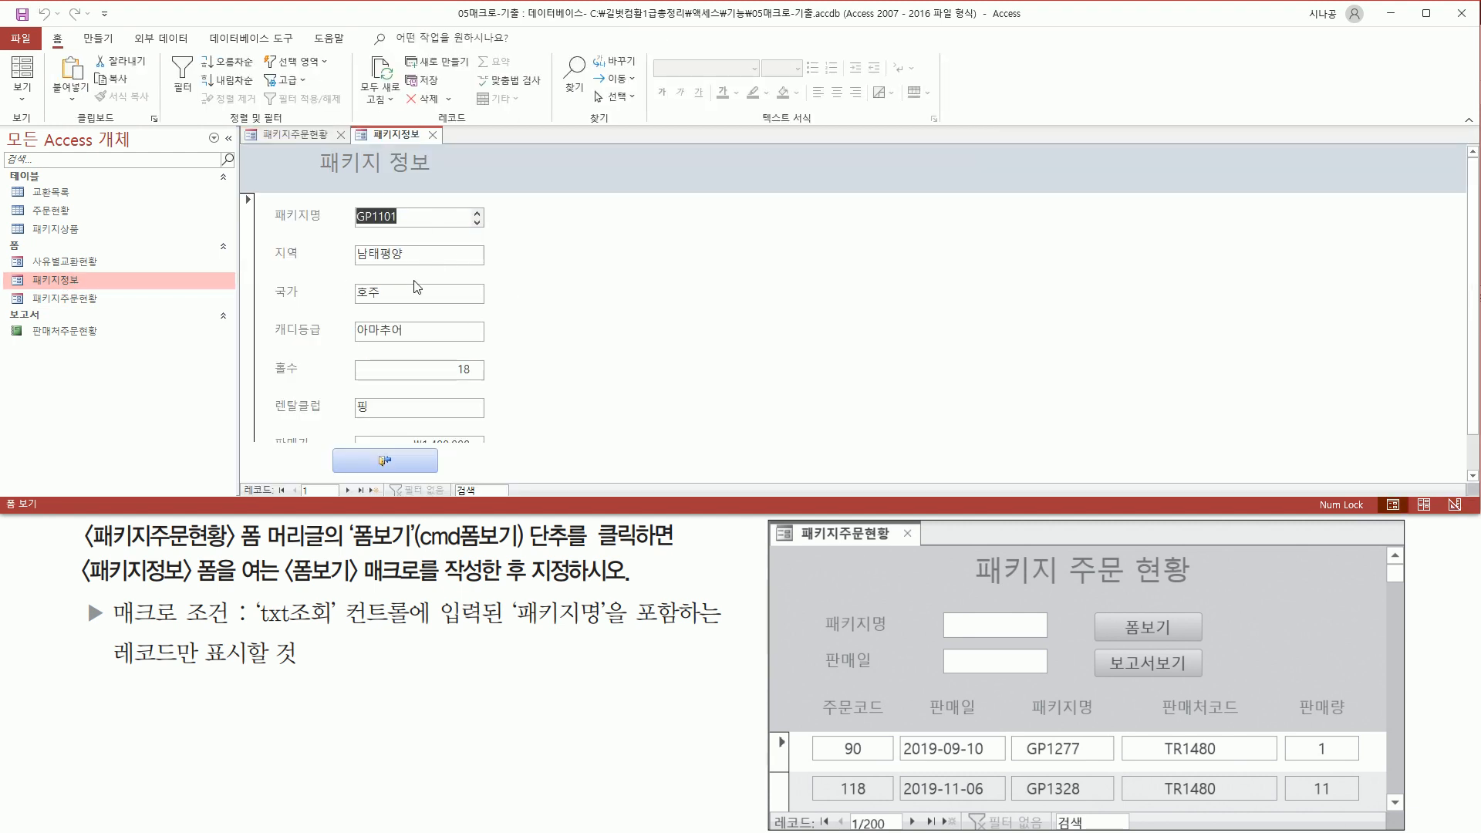
key("ctrl+2")
left_click_drag(272, 232, 496, 232)
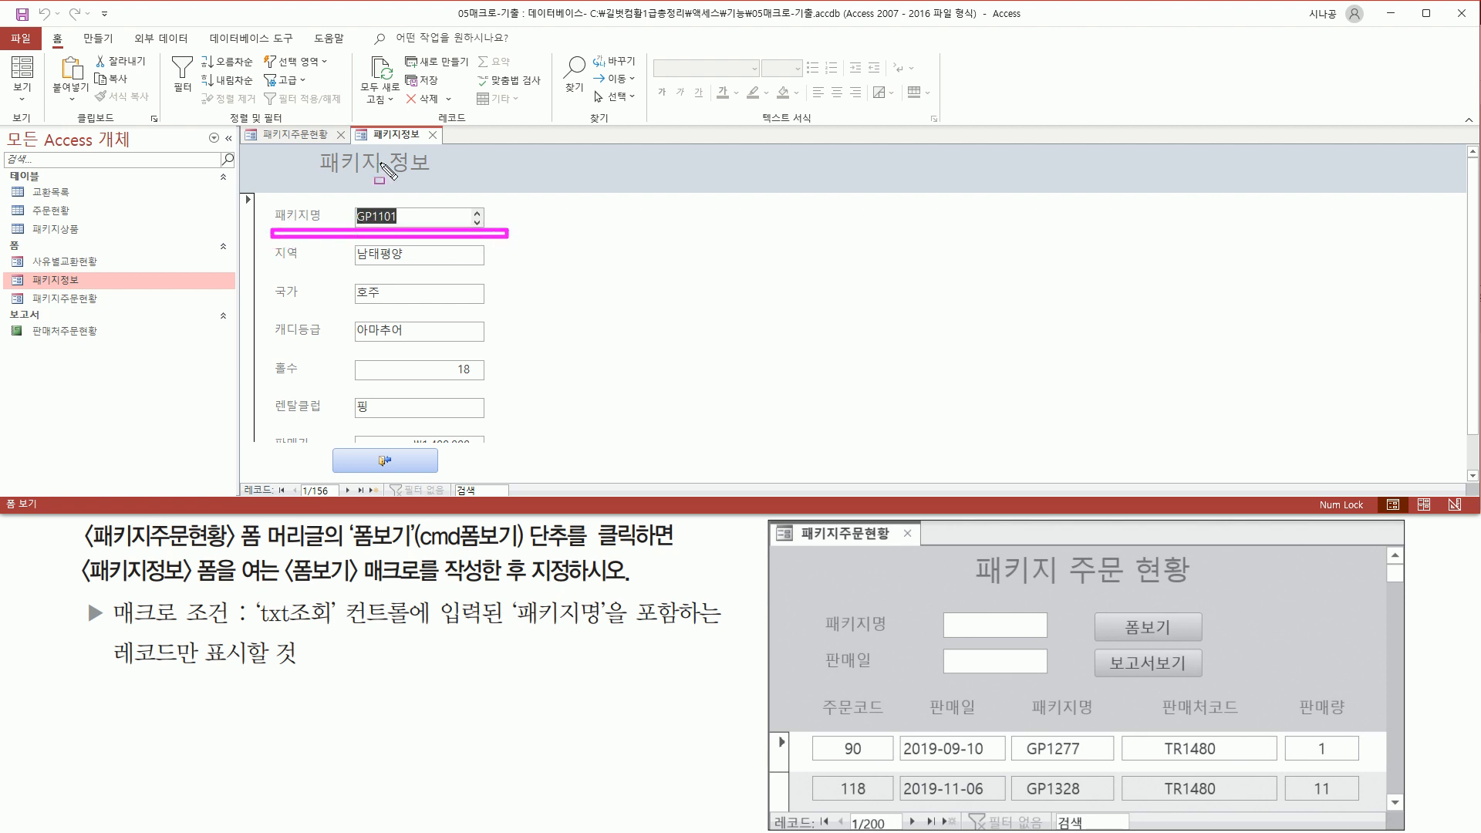
key("Escape")
right_click(393, 141)
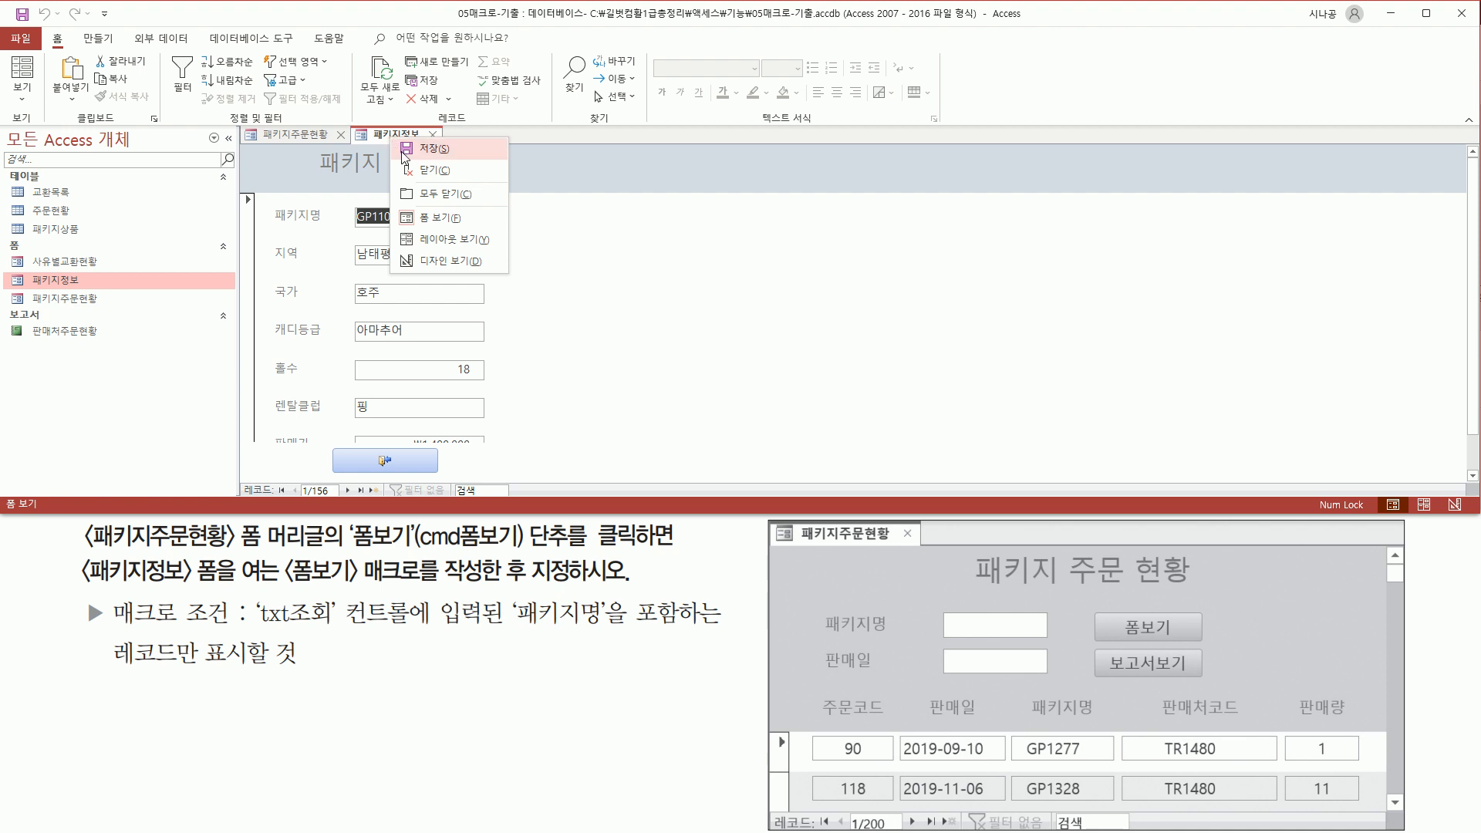
left_click(446, 261)
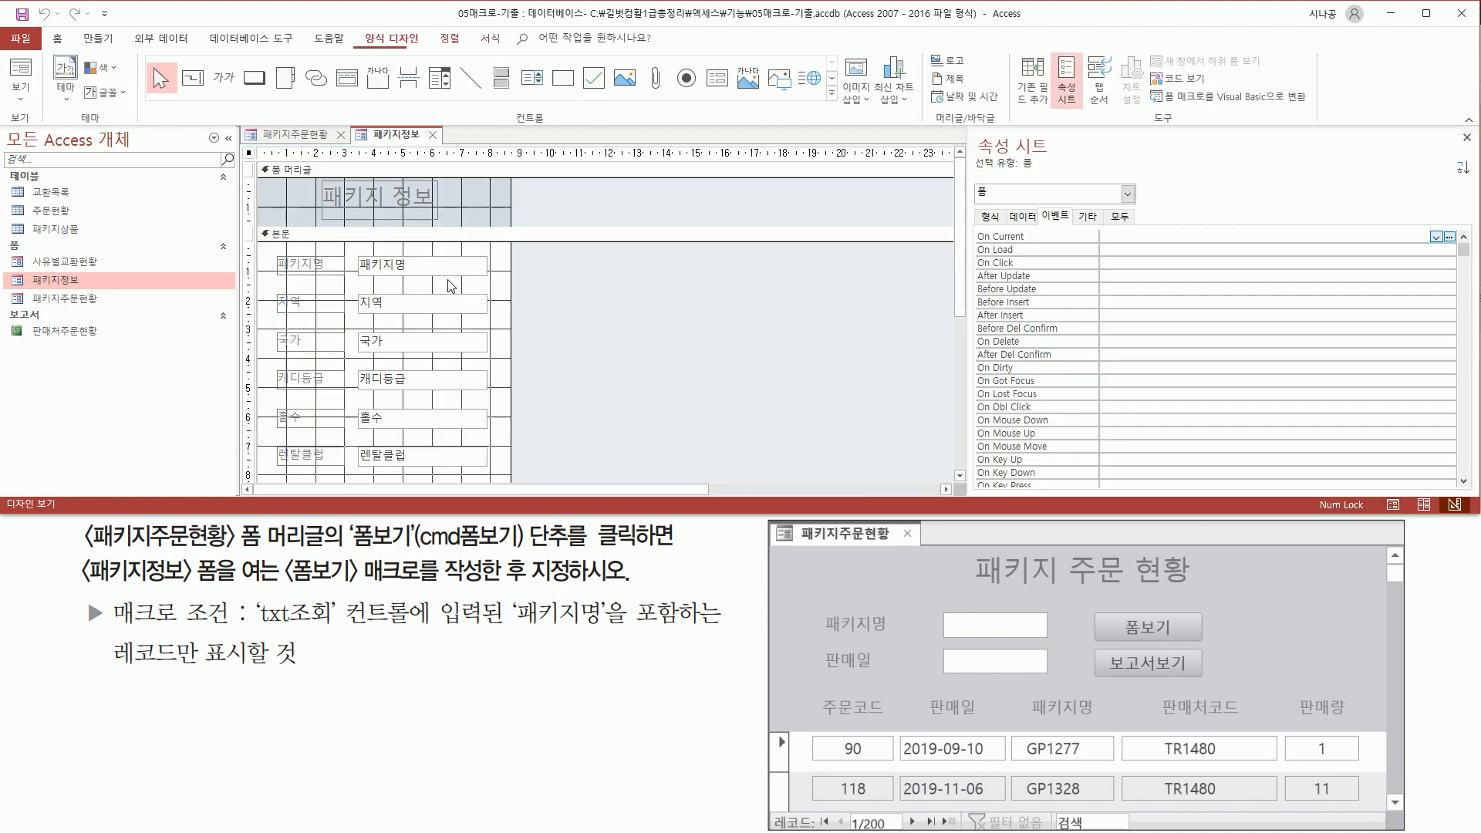
Step: Return to the 패키지주문현황 form and examine the txt조회 text box and the 폼보기 button in its header
left_click(295, 134)
left_click(396, 236)
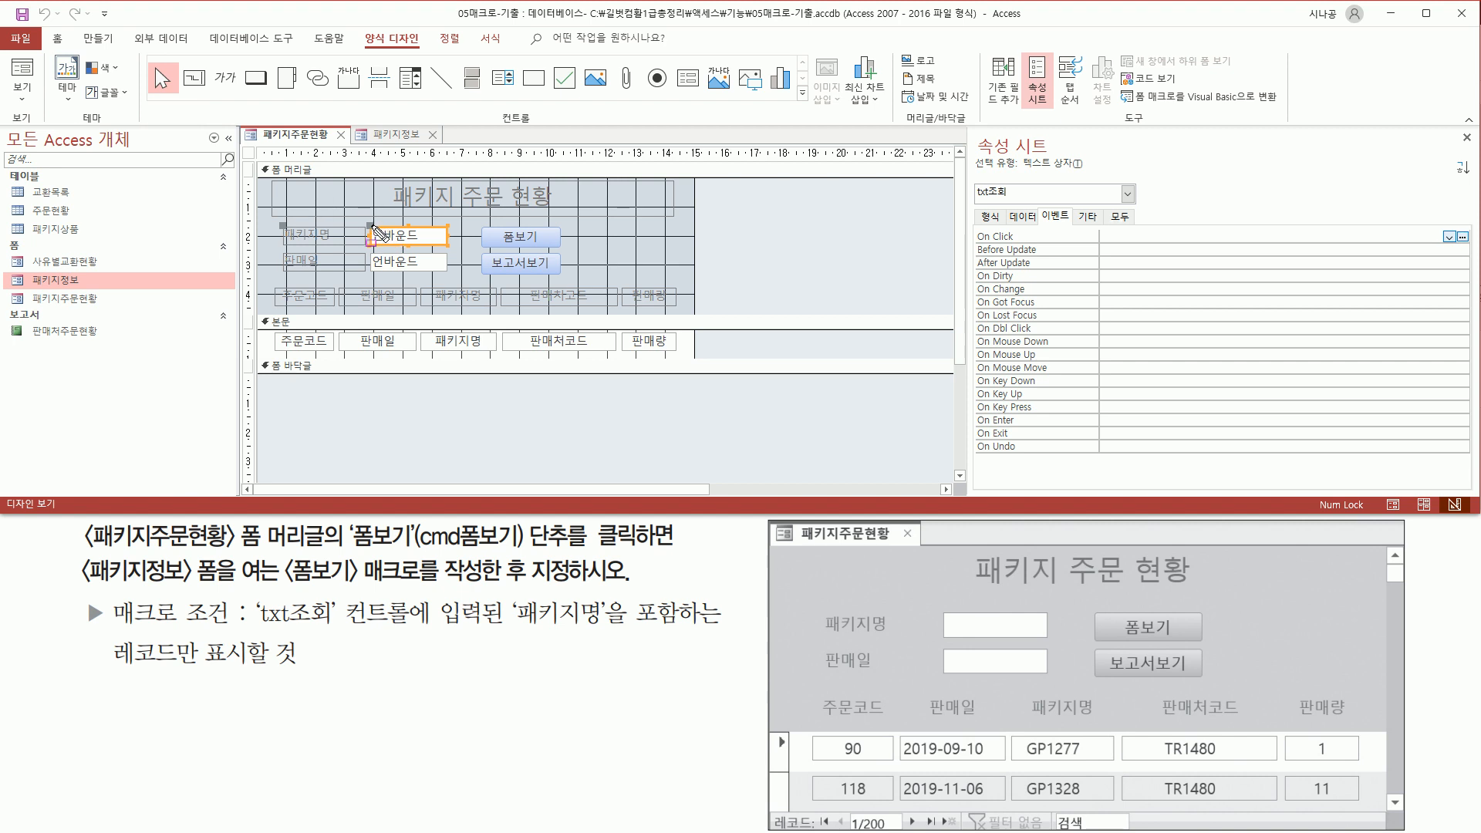
left_click_drag(374, 244, 445, 244)
left_click_drag(516, 632, 710, 629)
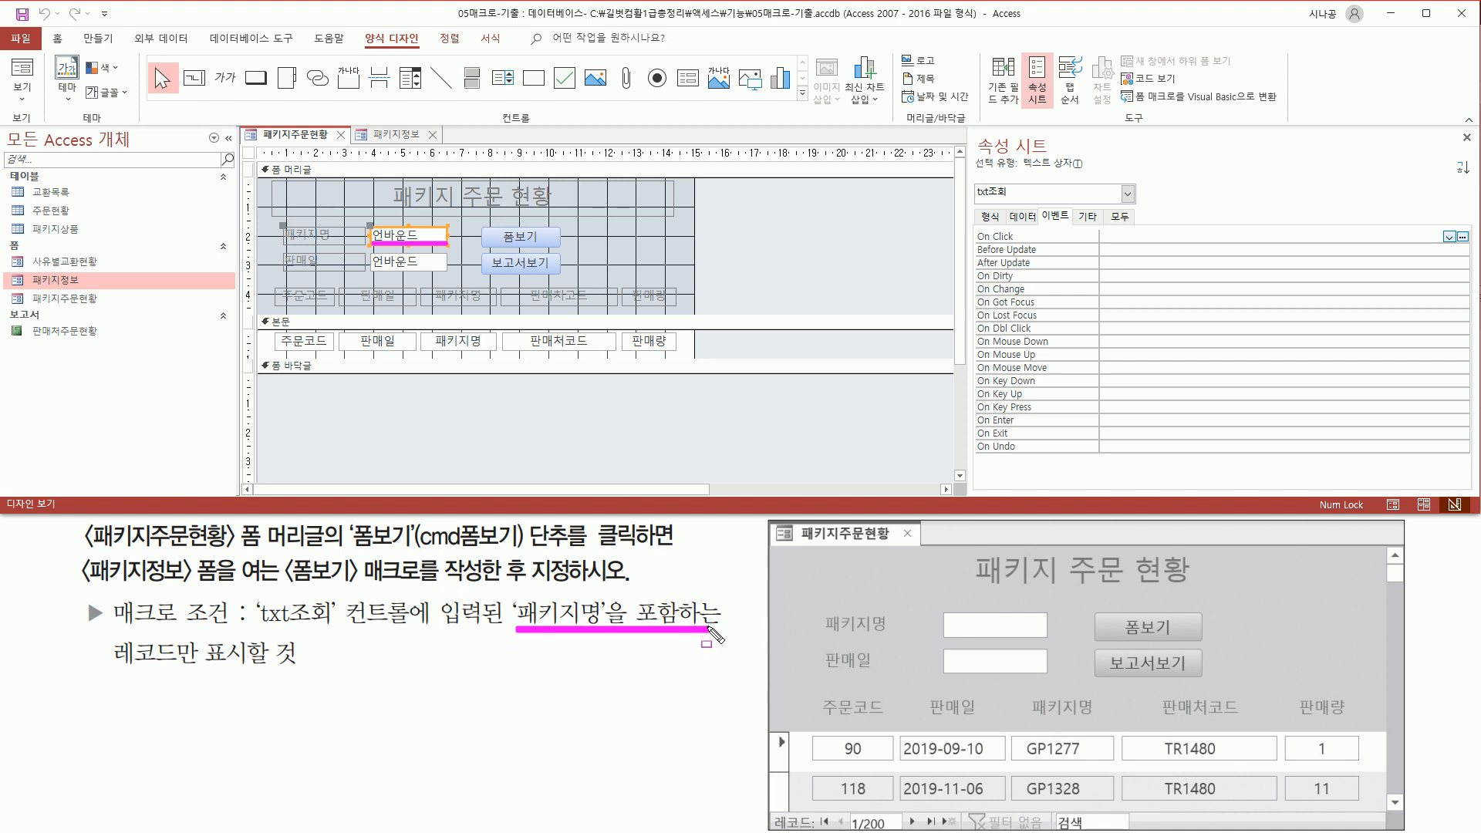
left_click_drag(430, 591, 515, 634)
left_click_drag(105, 669, 296, 668)
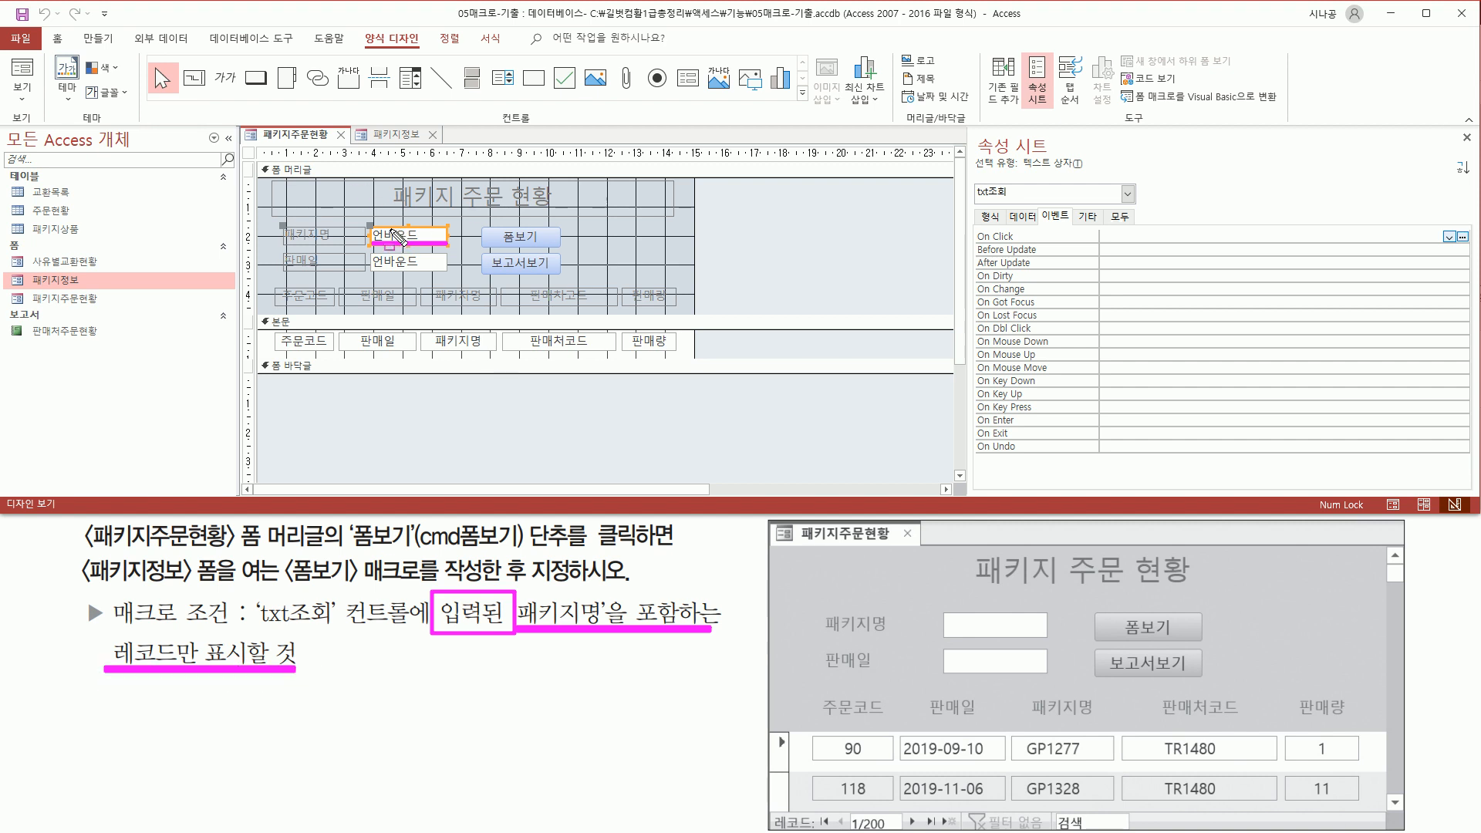
key("Escape")
left_click_drag(373, 229, 550, 247)
key("Escape")
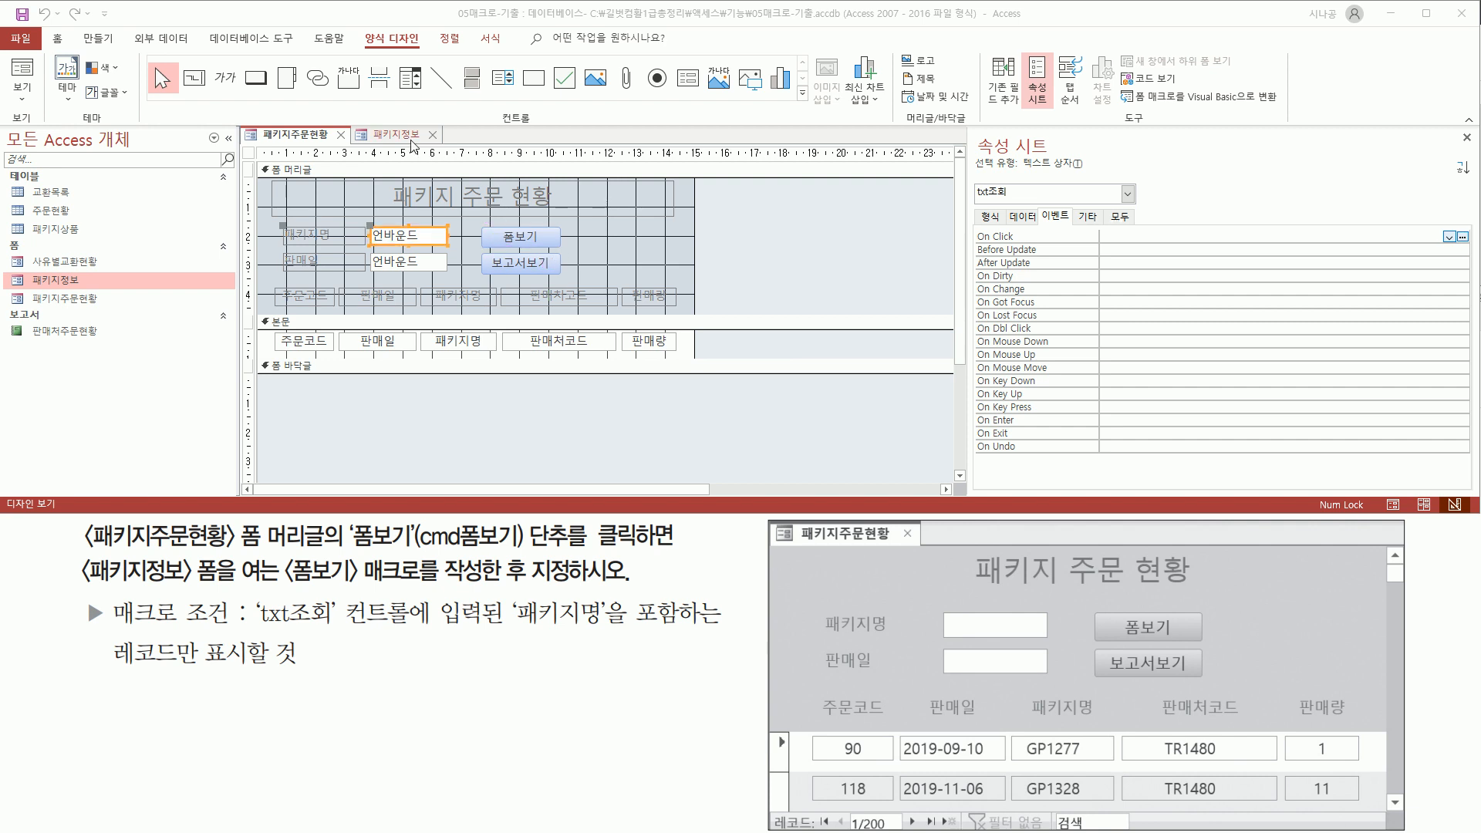
Step: Go back to the 패키지정보 form and examine the 패키지명 field in its detail section
left_click(376, 140)
key("ctrl+shift+d")
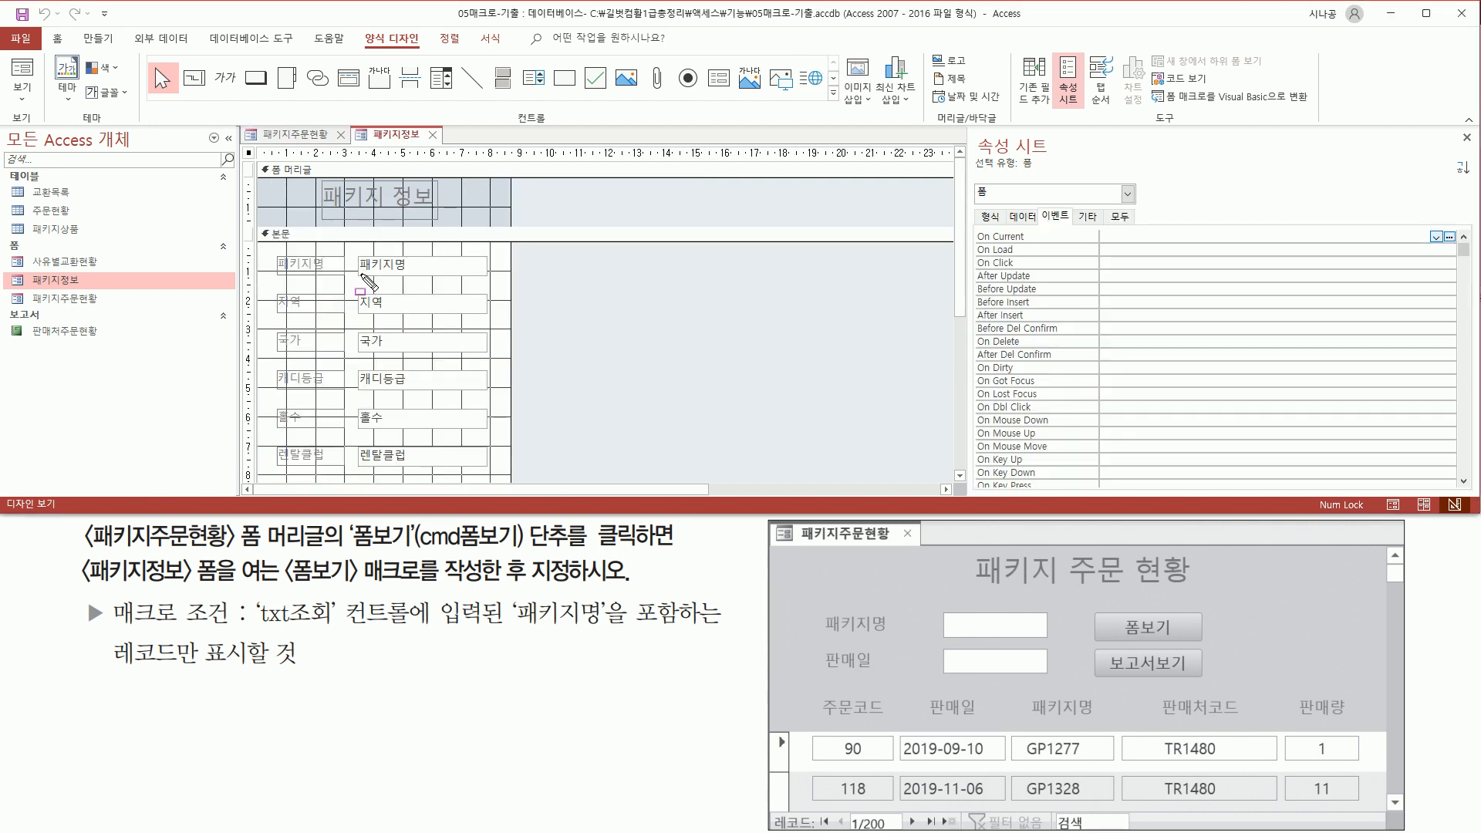
left_click_drag(358, 273, 487, 274)
left_click_drag(364, 141, 439, 142)
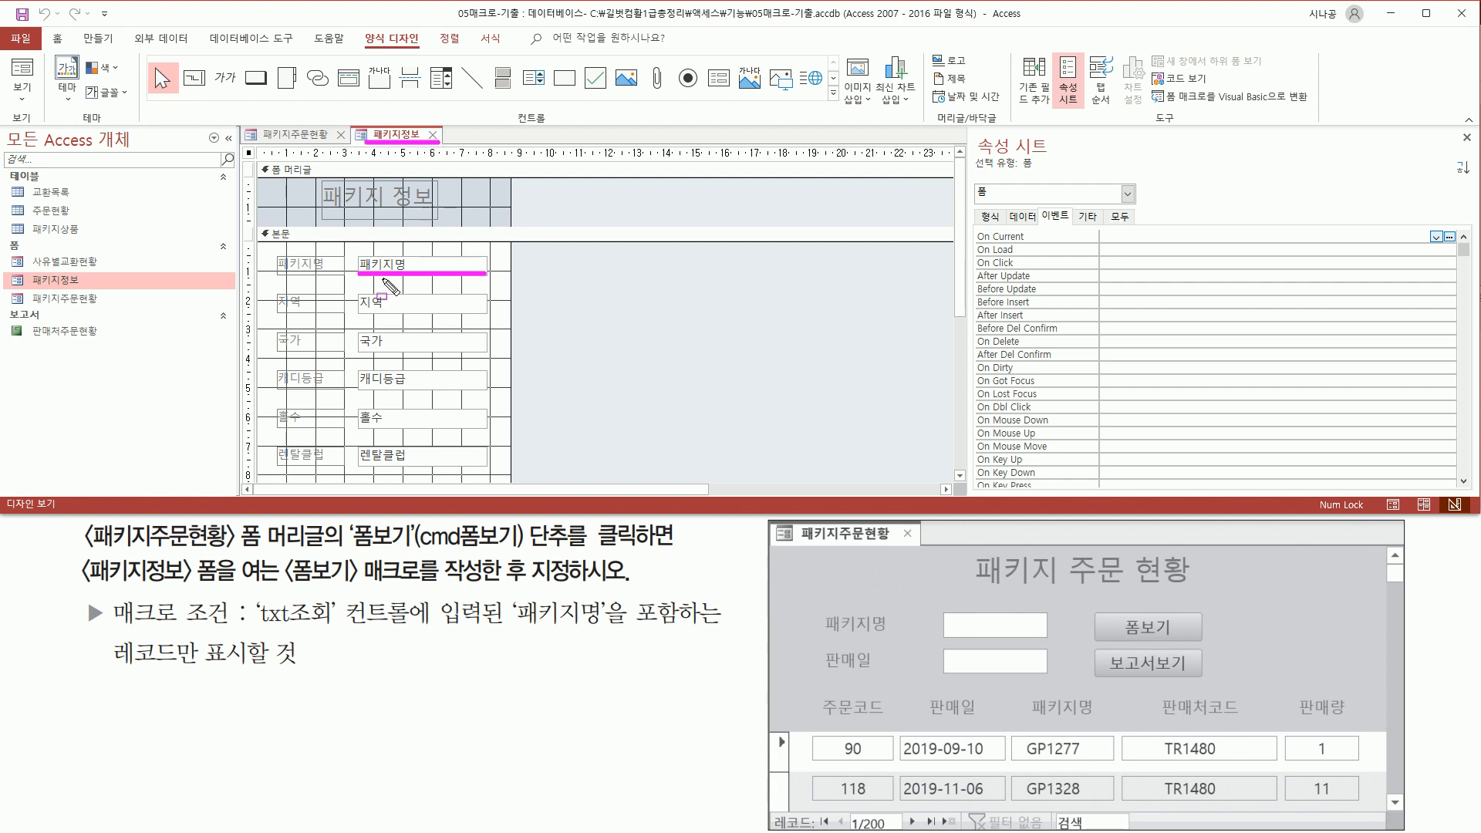
Step: Recheck the 패키지명 field, return to the 패키지주문현황 form to check its txt조회 text box, and close the 패키지정보 form
left_click_drag(354, 255, 489, 274)
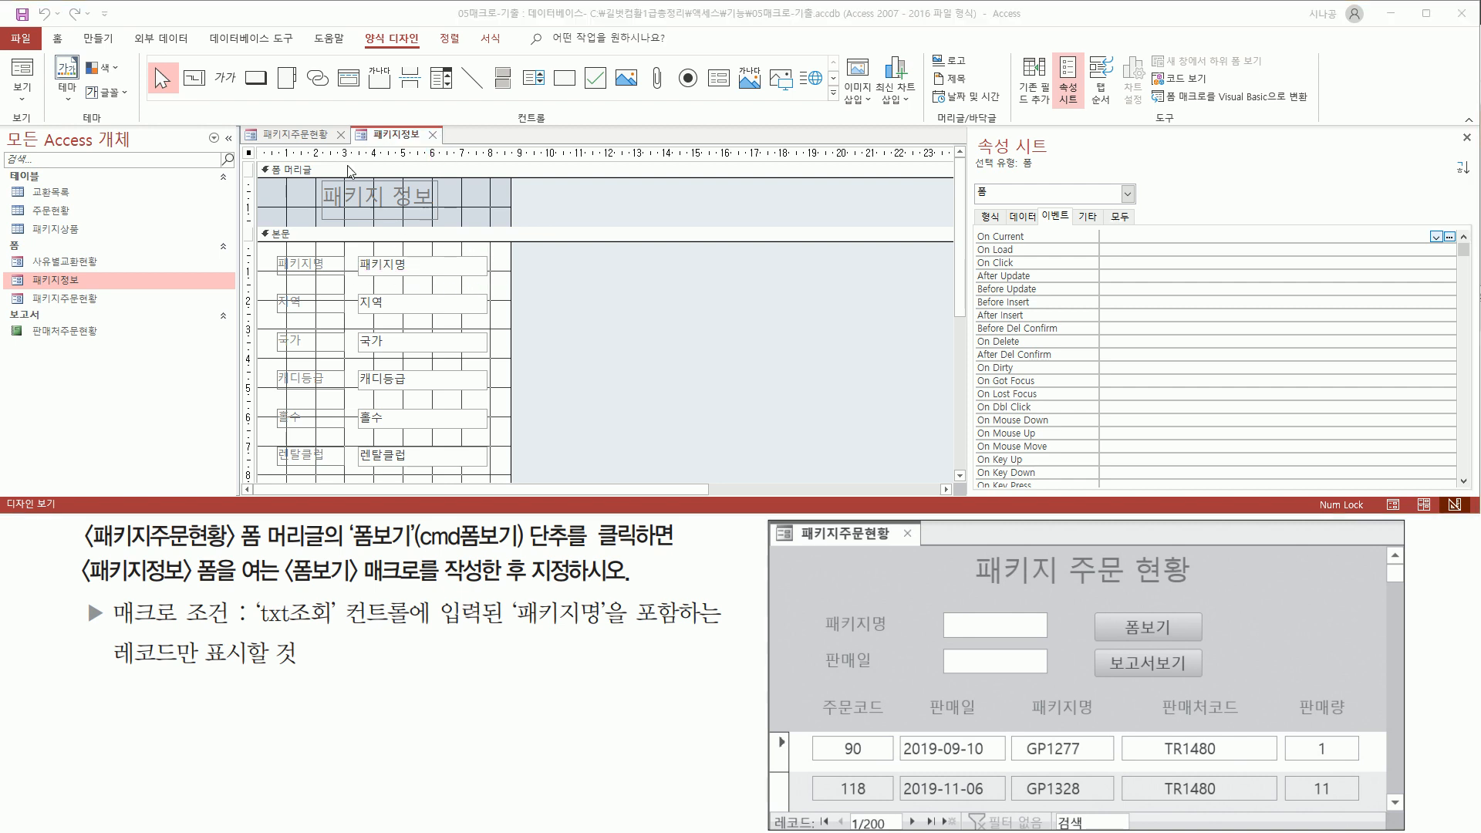
key("Escape")
left_click(296, 135)
key("ctrl+shift+d")
left_click_drag(367, 223, 448, 247)
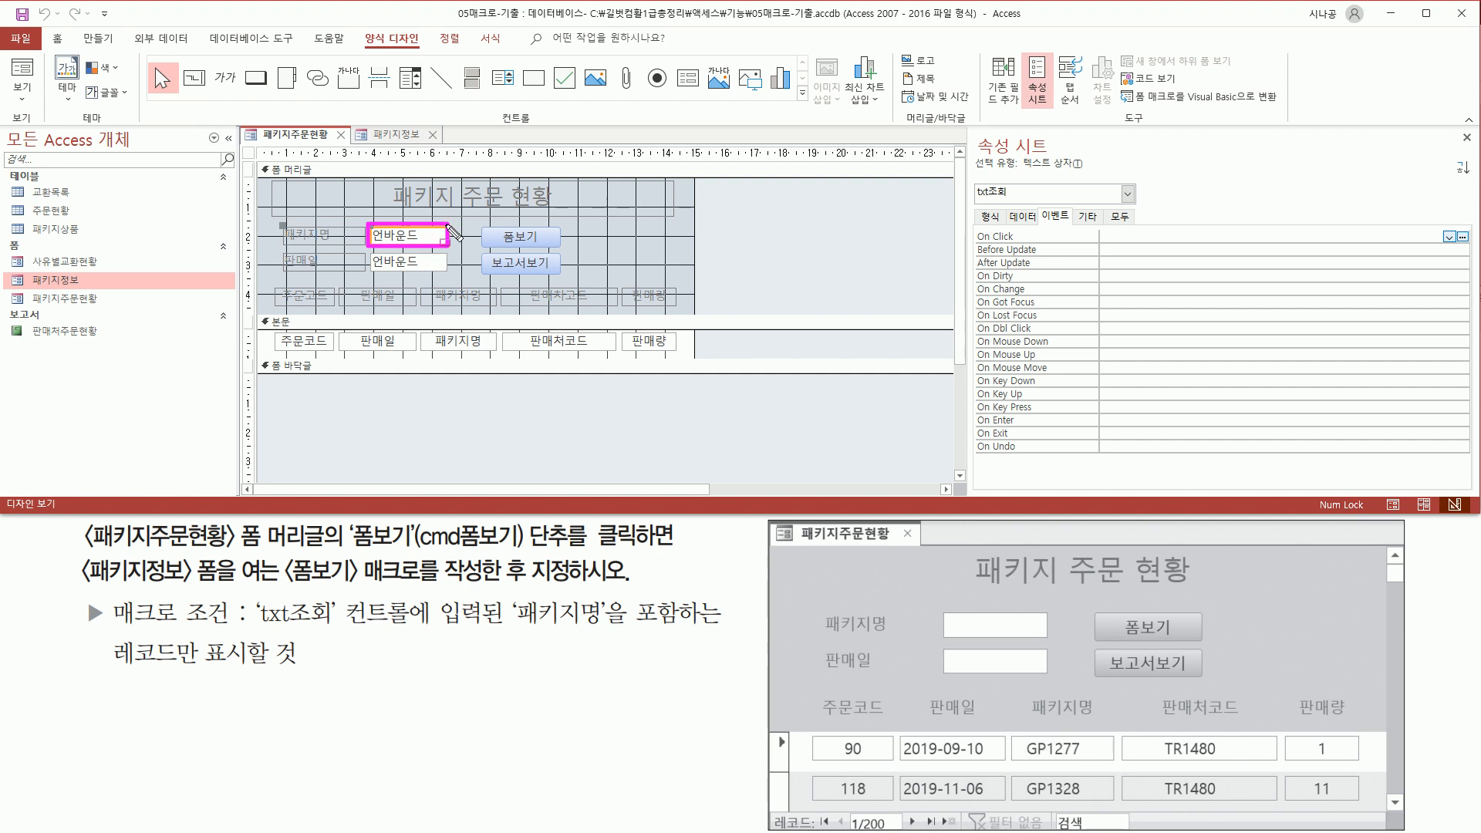
key("Escape")
left_click(433, 134)
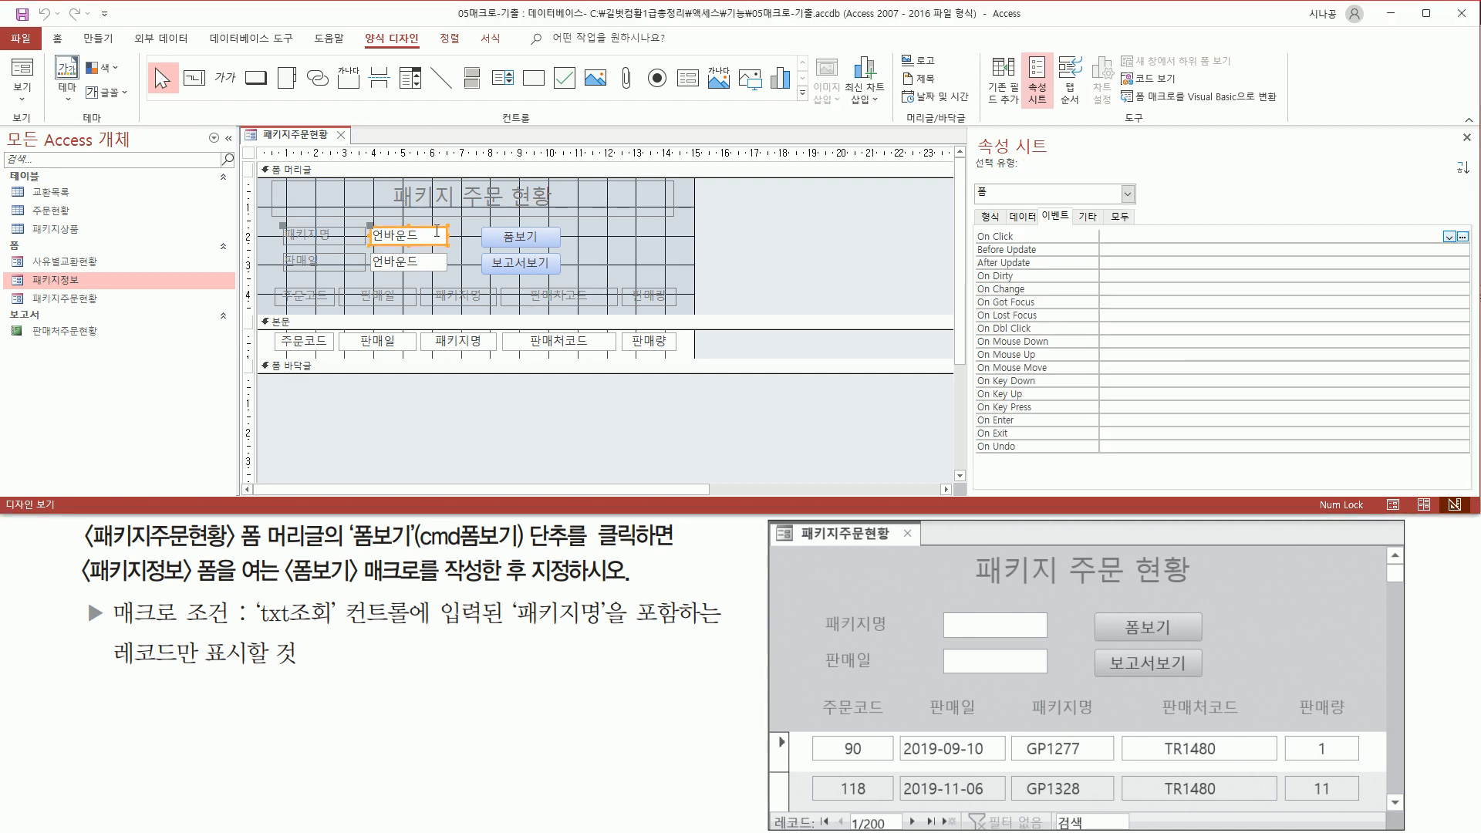
Step: Create a new macro for the required 폼보기 task
left_click_drag(280, 585, 630, 592)
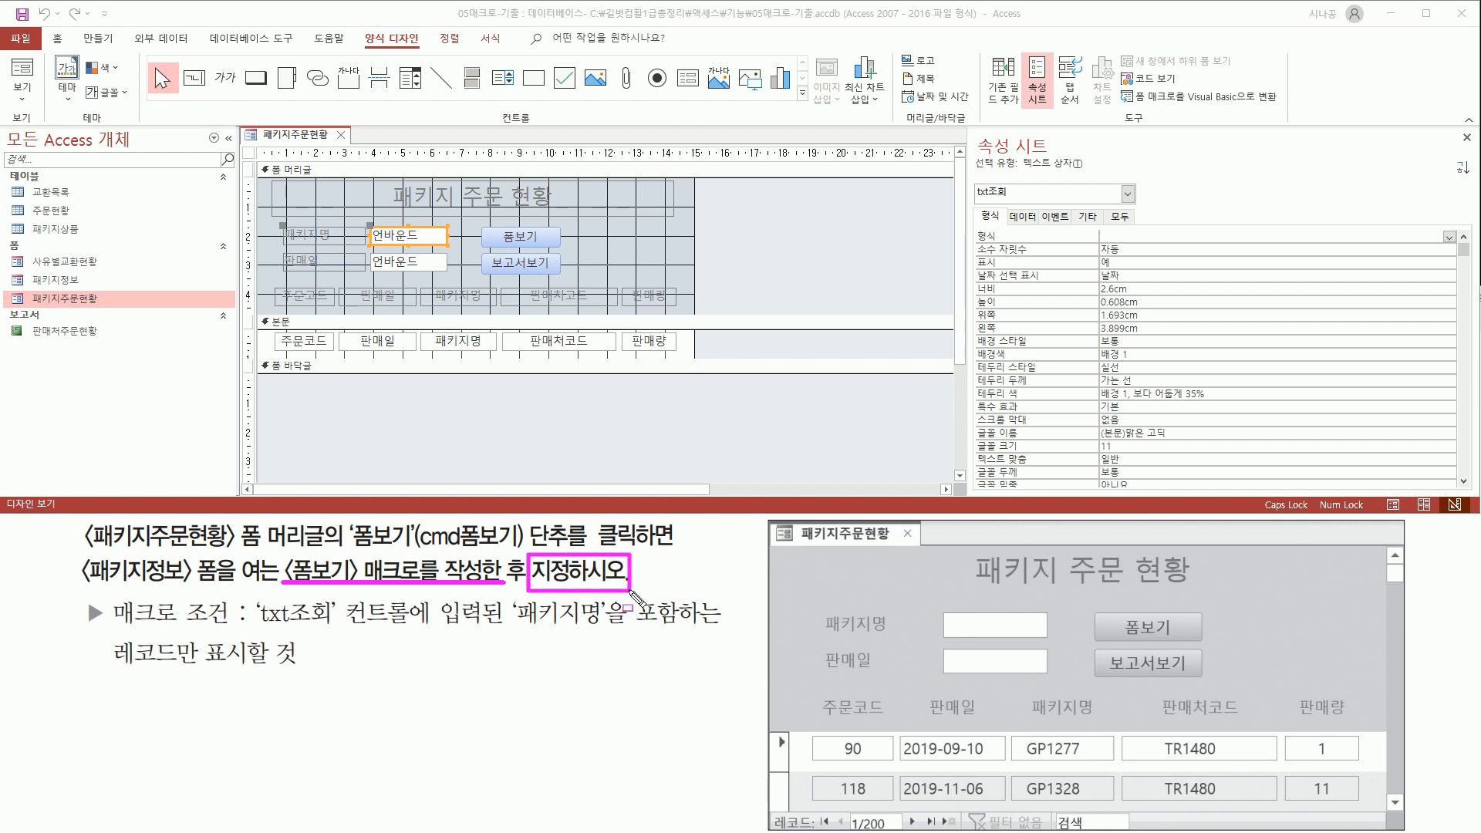
key("Escape")
left_click(83, 36)
left_click_drag(78, 27, 119, 47)
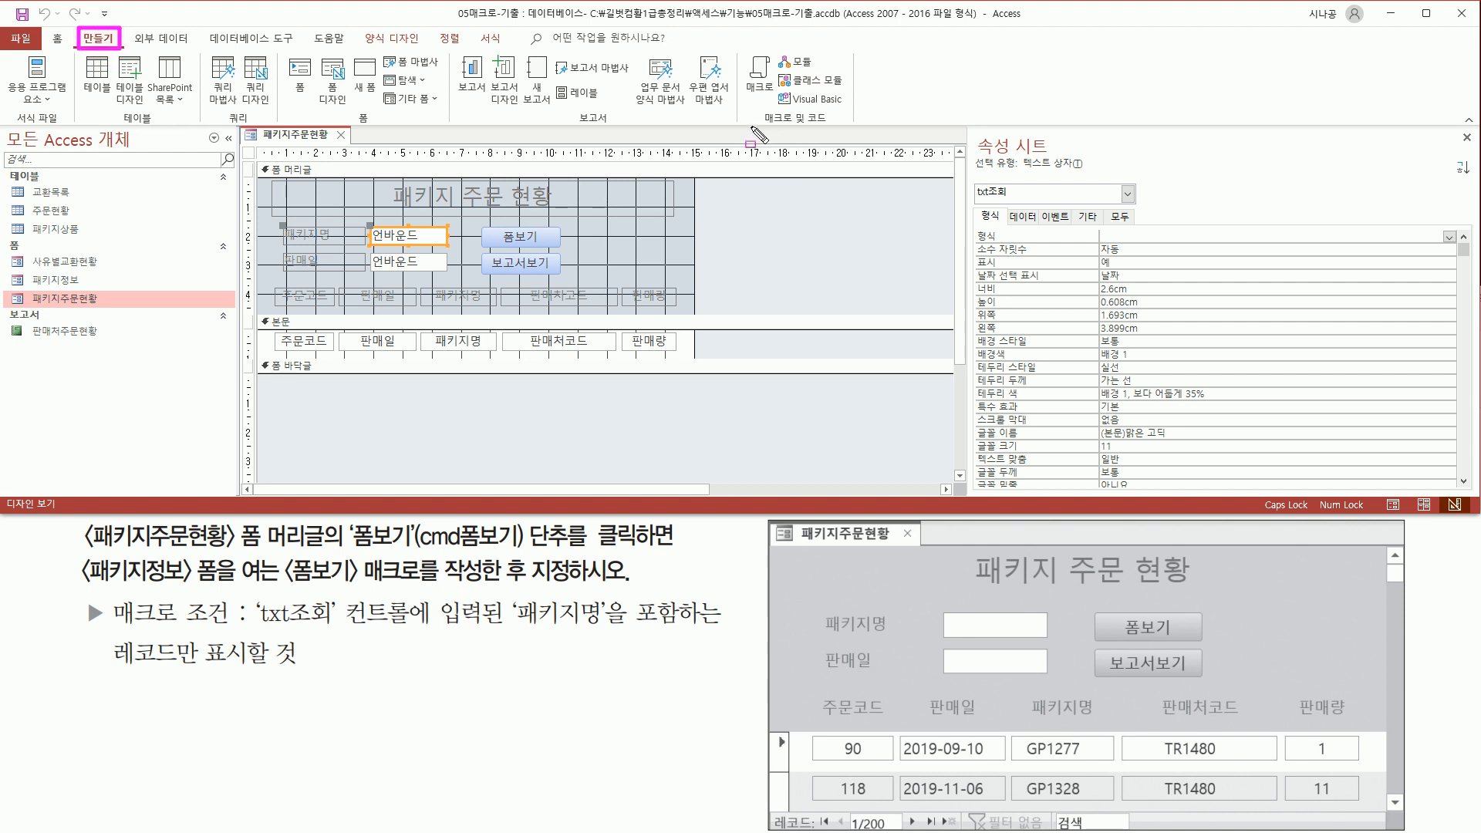
left_click_drag(750, 129, 849, 129)
left_click_drag(742, 49, 779, 94)
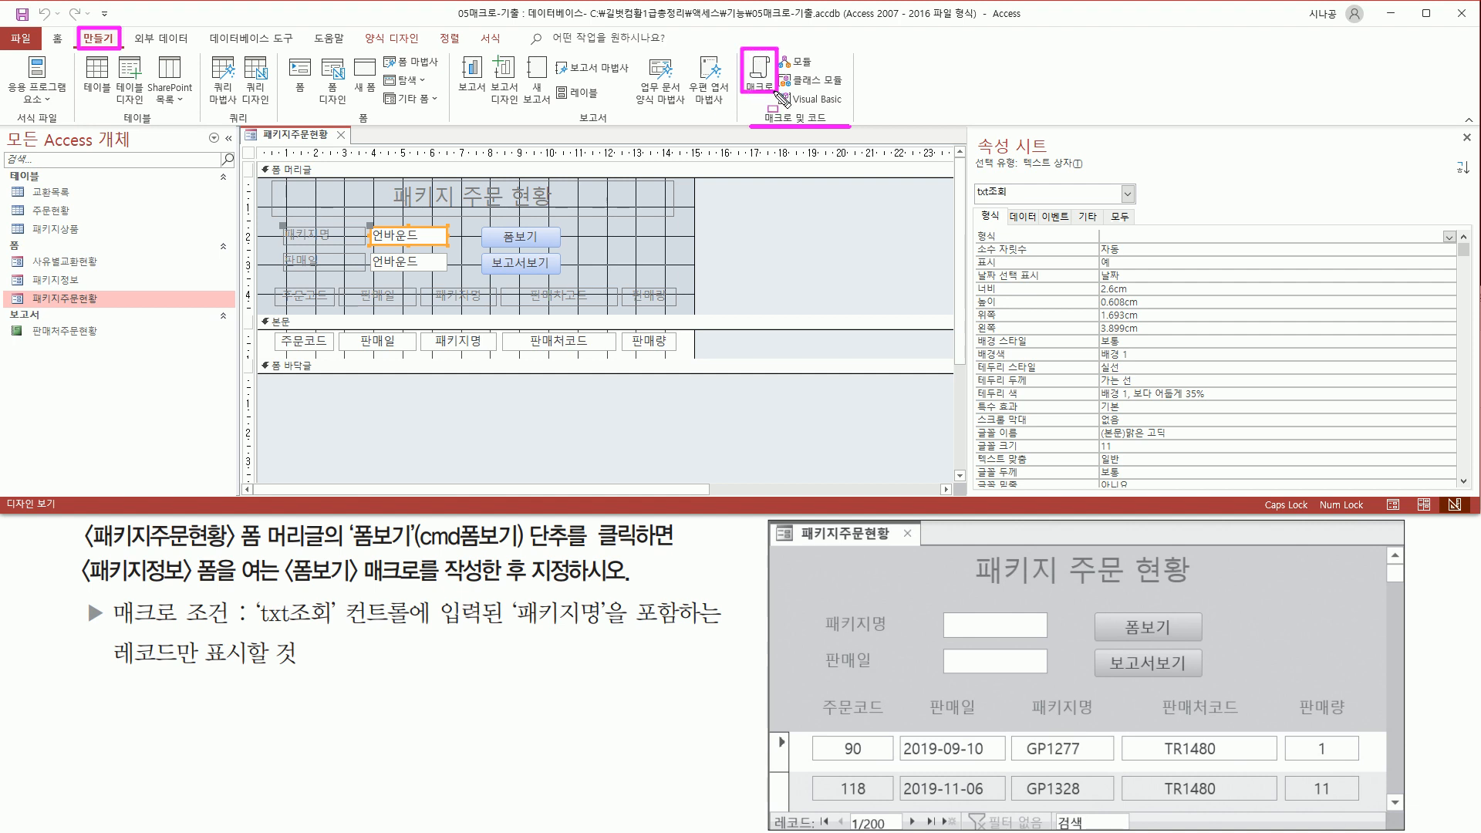
left_click(760, 73)
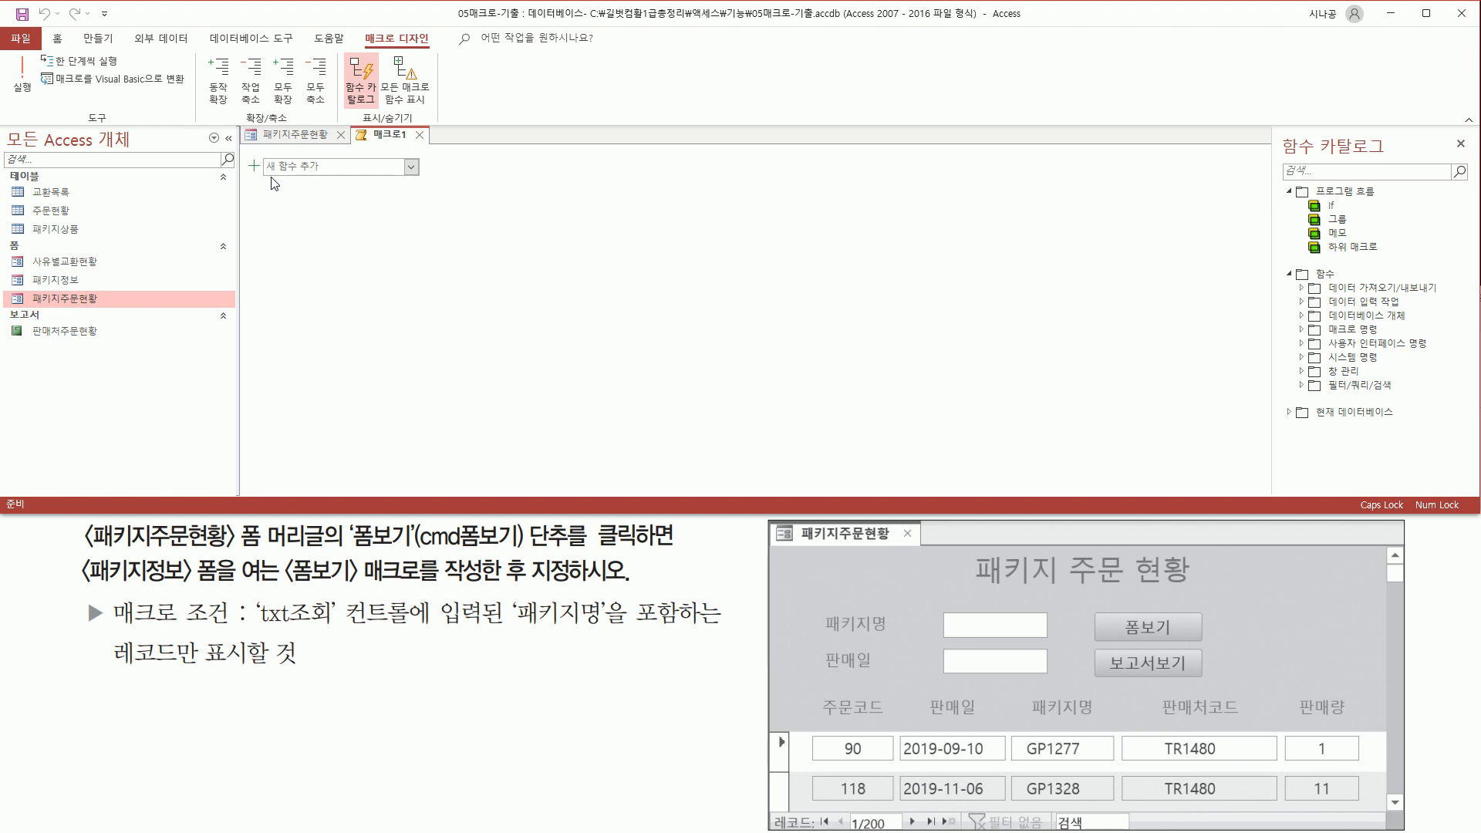
Step: Add an OpenForm action to the new macro
left_click_drag(263, 174, 424, 175)
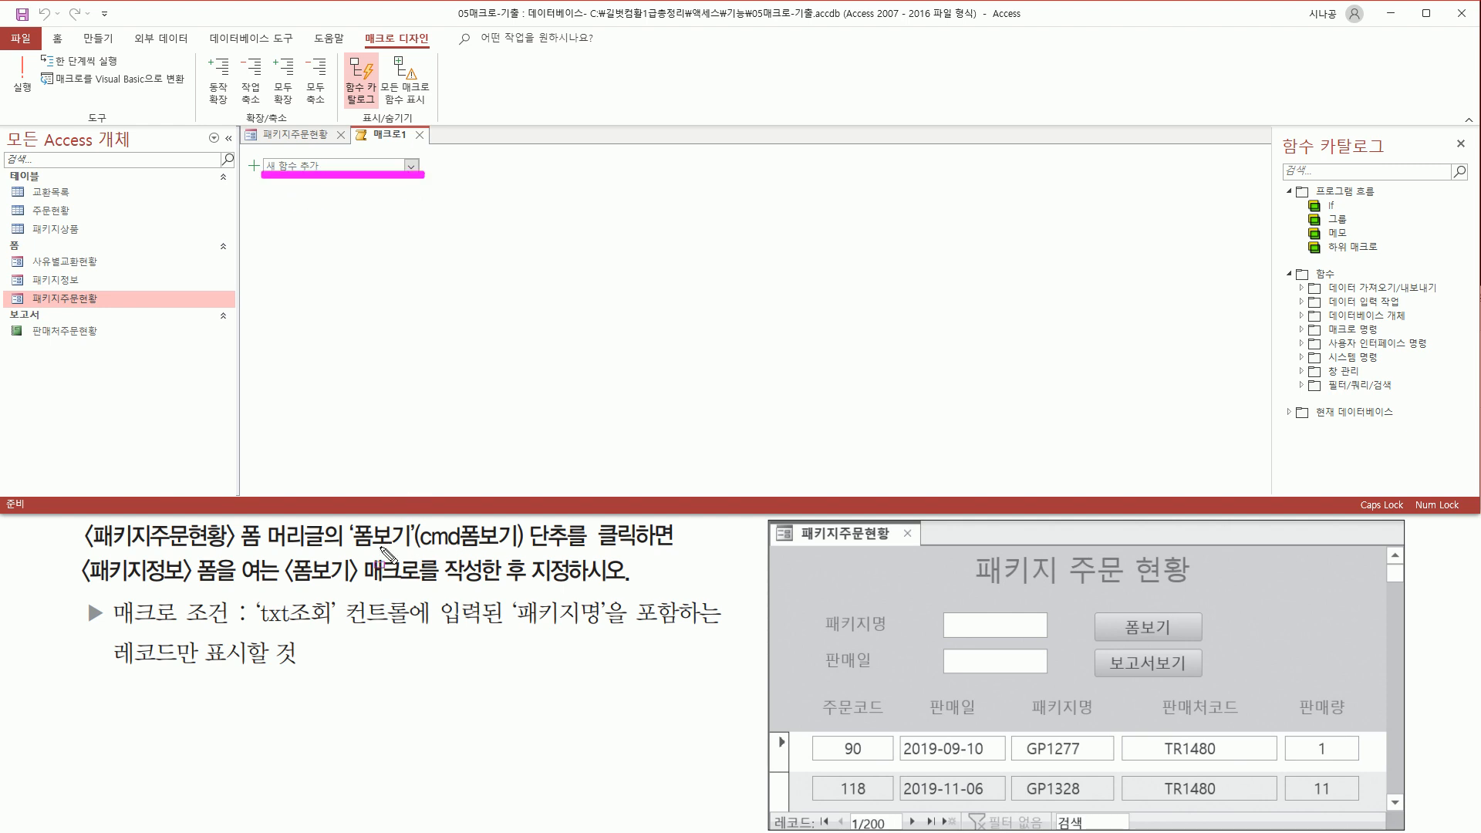
left_click_drag(347, 547, 647, 548)
left_click_drag(80, 585, 283, 584)
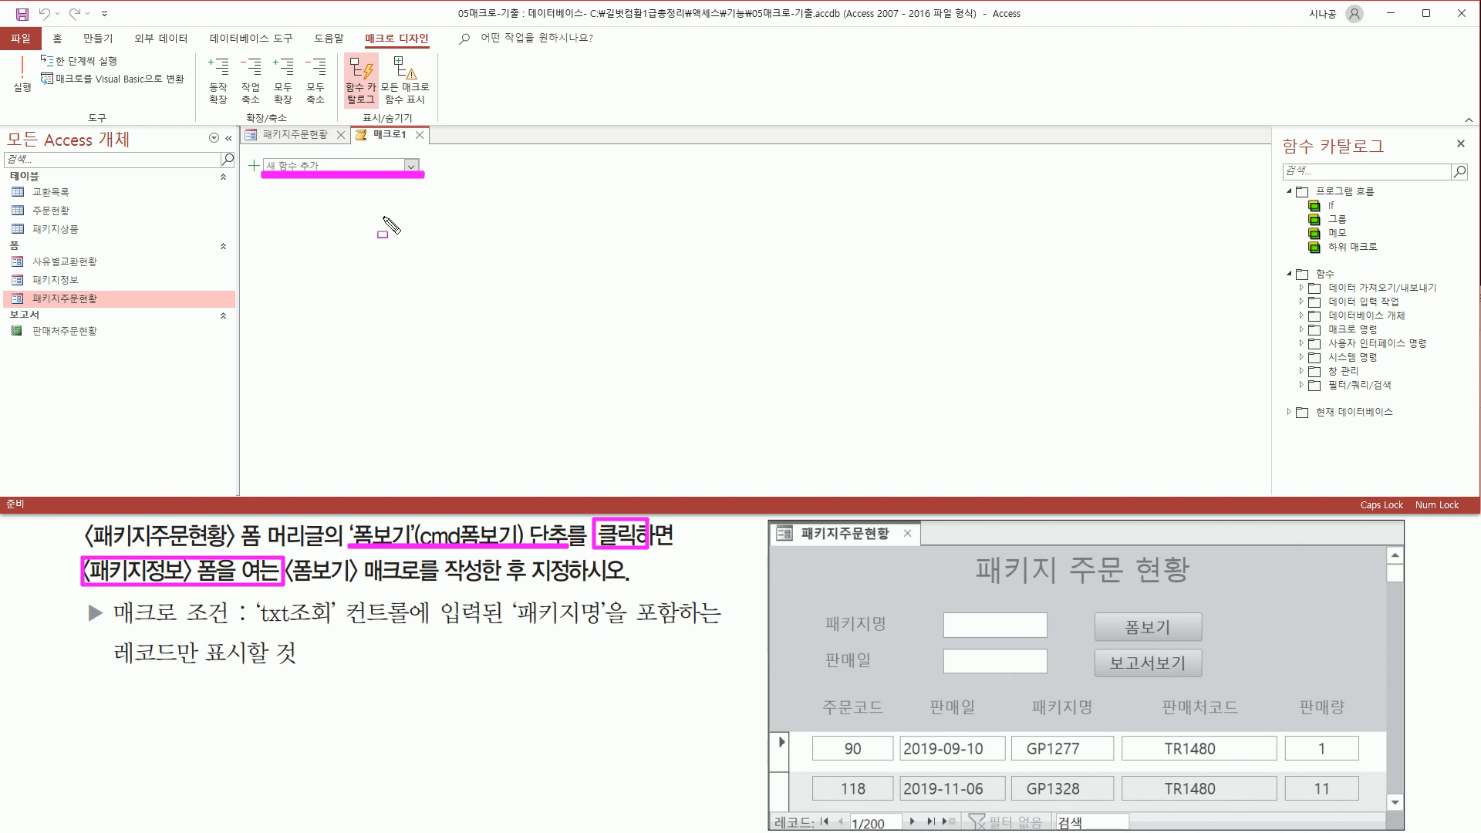
key("Escape")
left_click(412, 168)
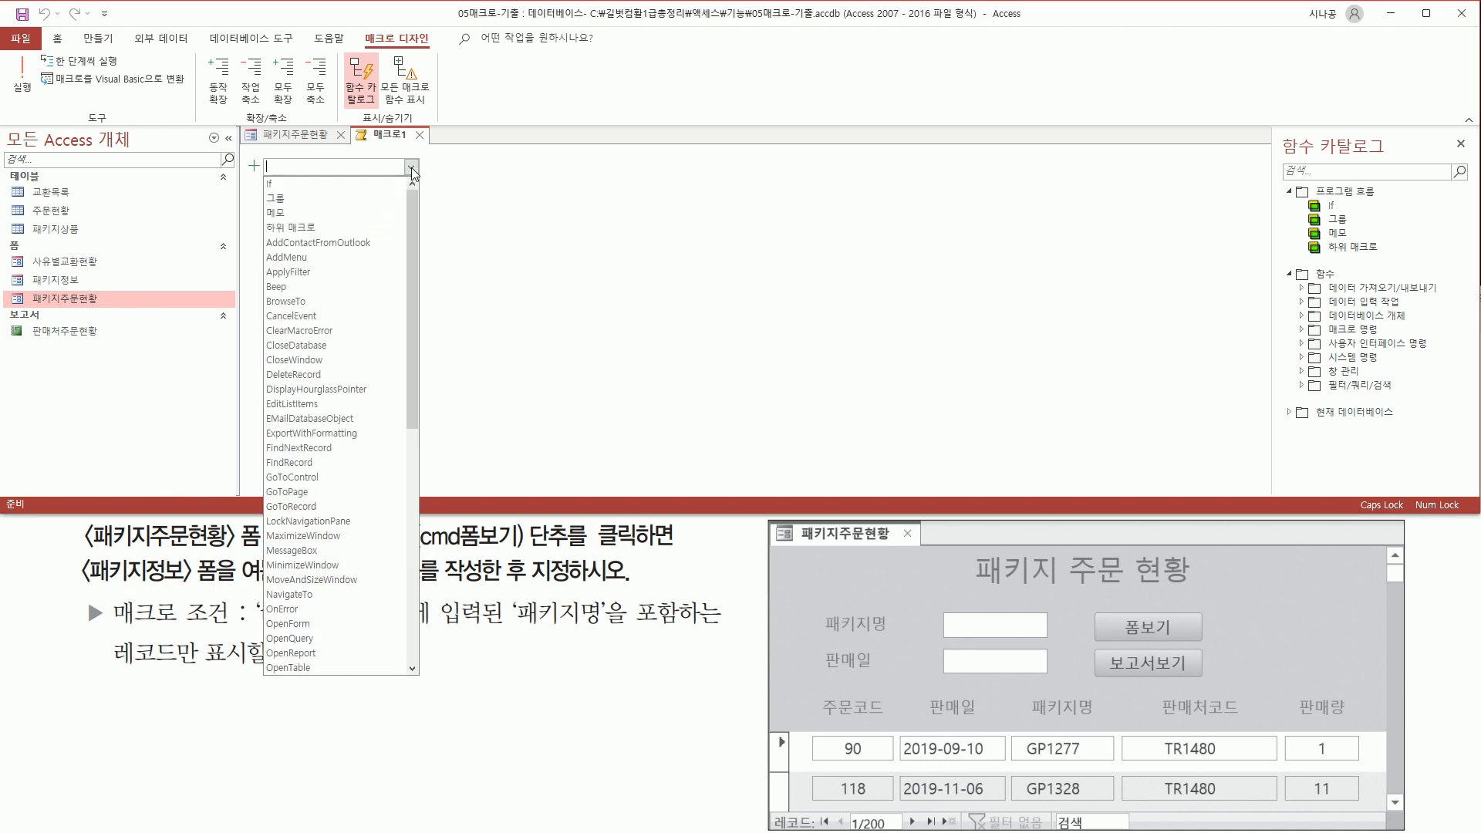
left_click(301, 625)
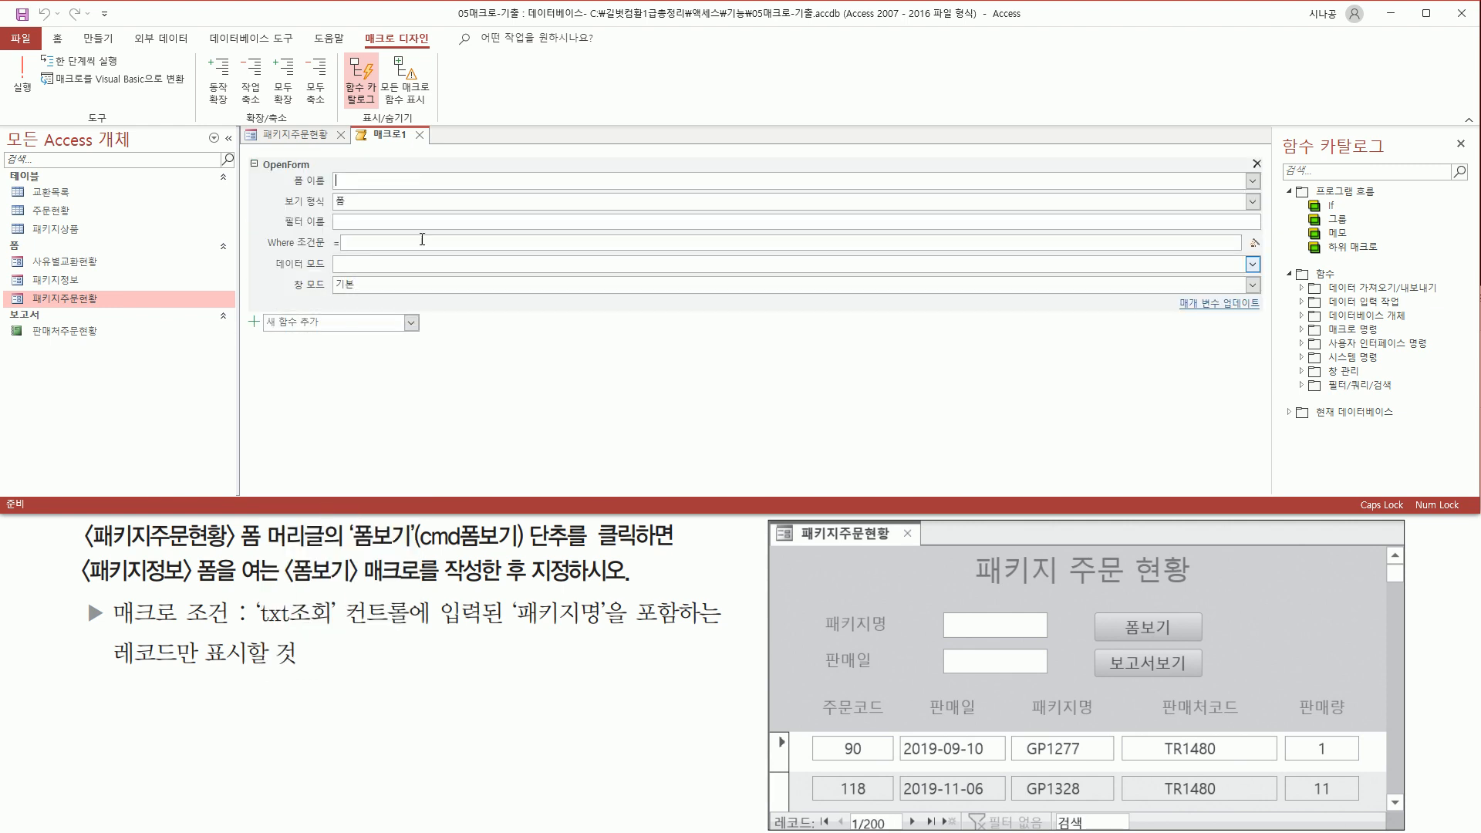
Step: Set the OpenForm action's form name (폼 이름) to 패키지정보
key("ctrl+2")
mouse_move(255, 171)
left_mouse_down()
mouse_move(386, 191)
mouse_move(922, 191)
left_mouse_up()
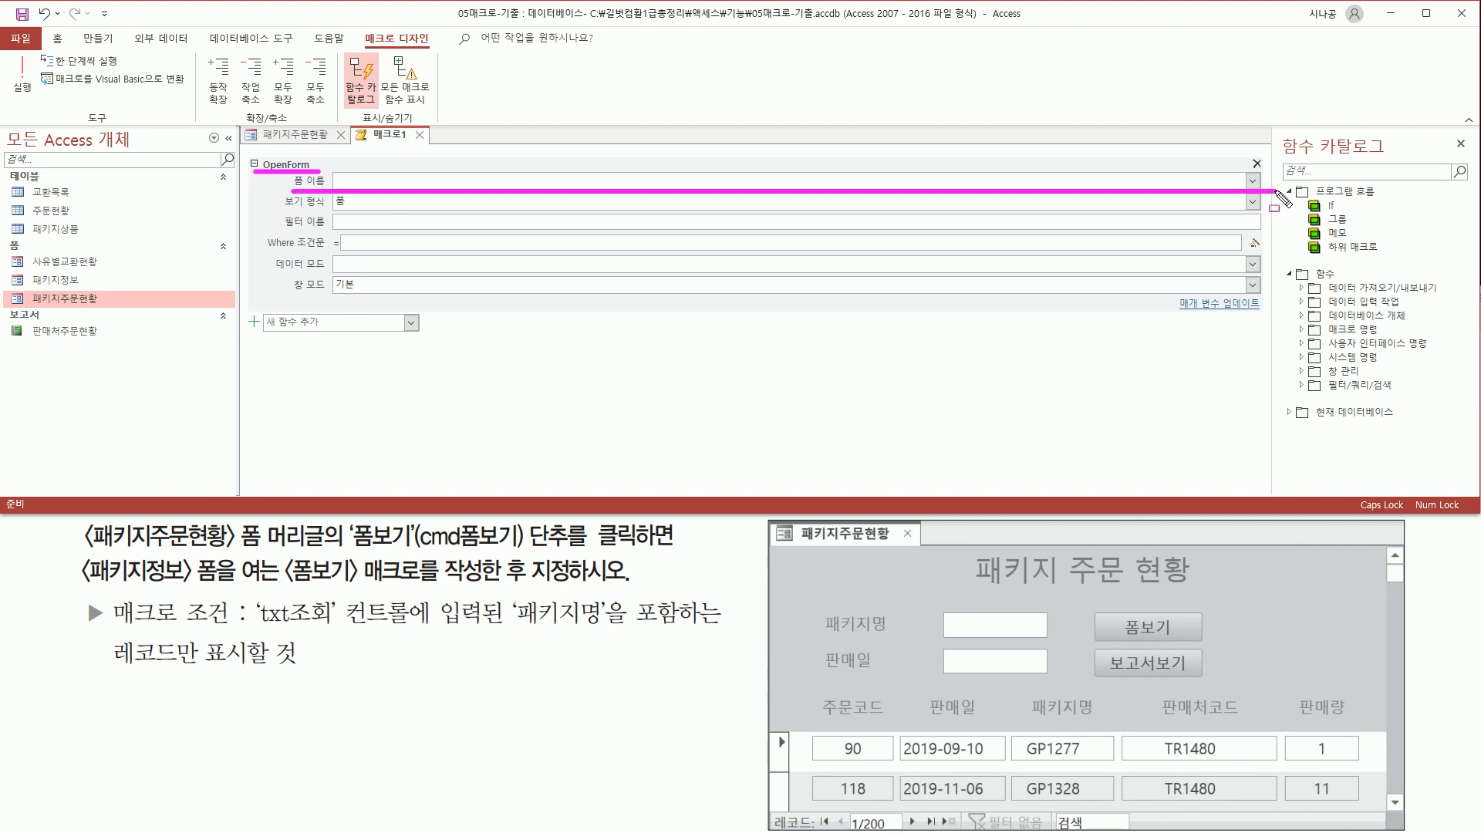
key("Escape")
left_click(1253, 182)
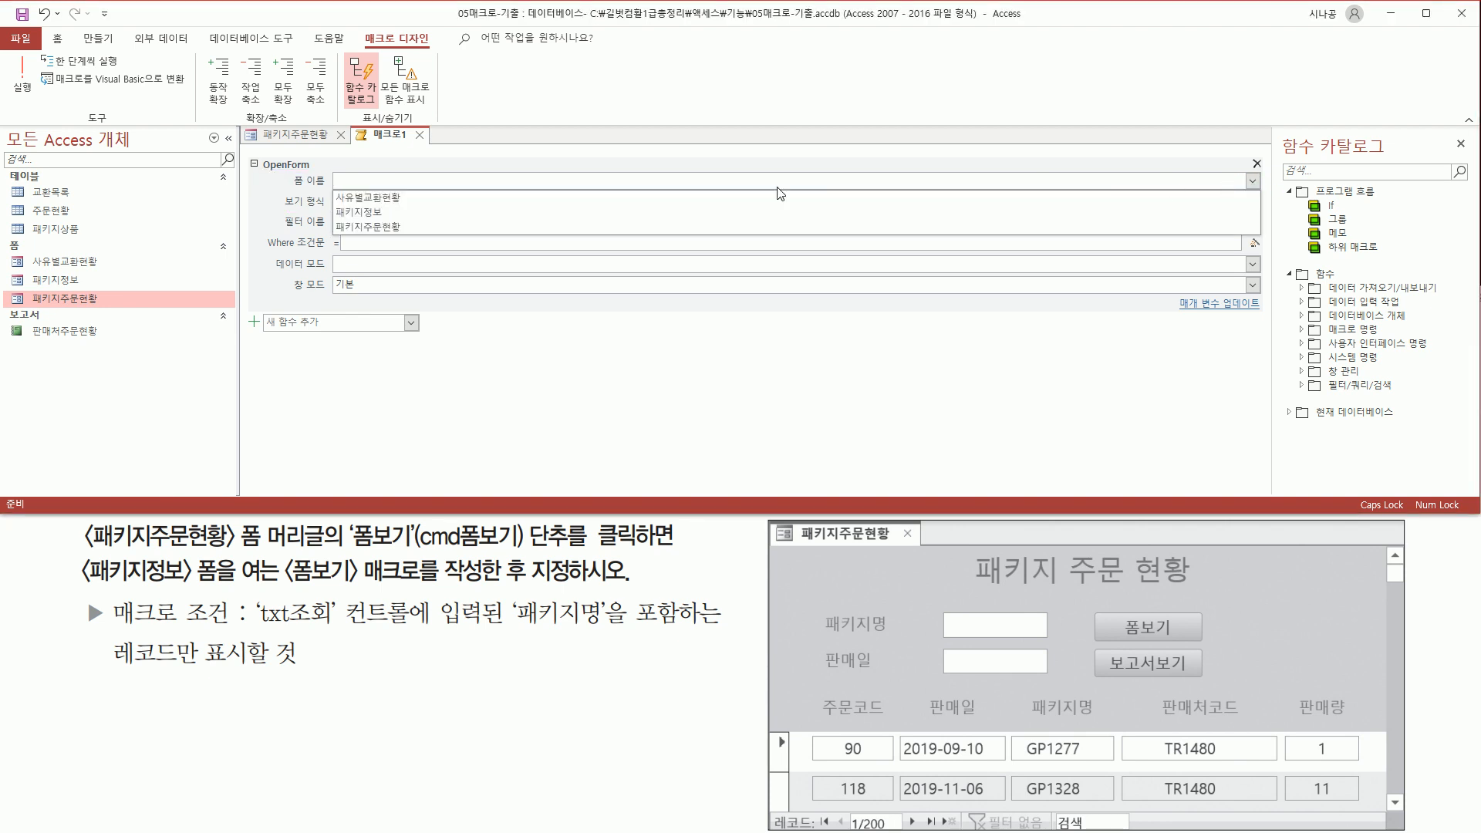
left_click(468, 215)
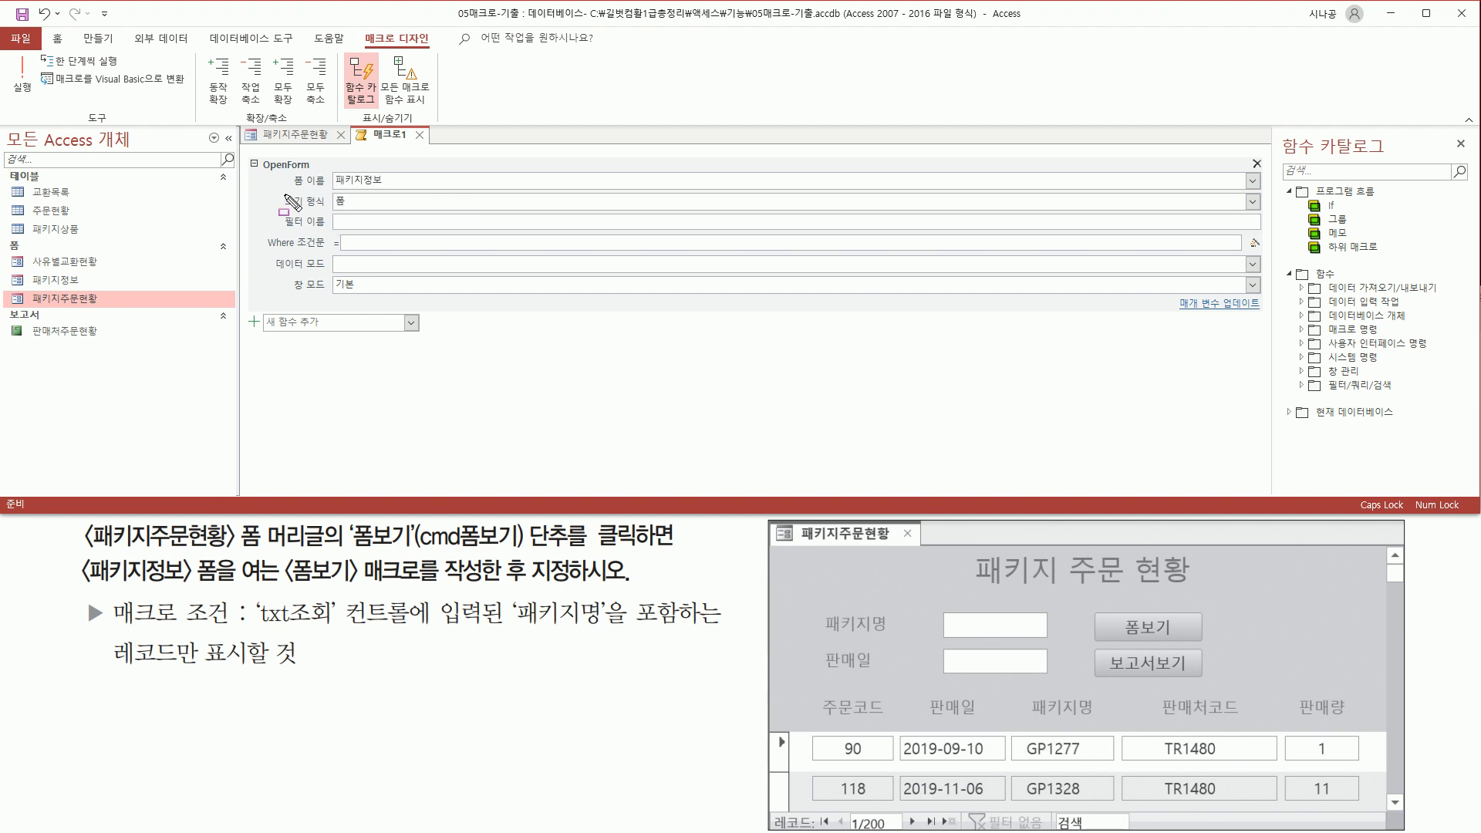
Step: Examine the OpenForm action's view, filter, data mode, window mode and Where condition arguments against the macro condition in the task
mouse_move(287, 190)
left_mouse_down()
mouse_move(402, 194)
mouse_move(402, 171)
left_mouse_up()
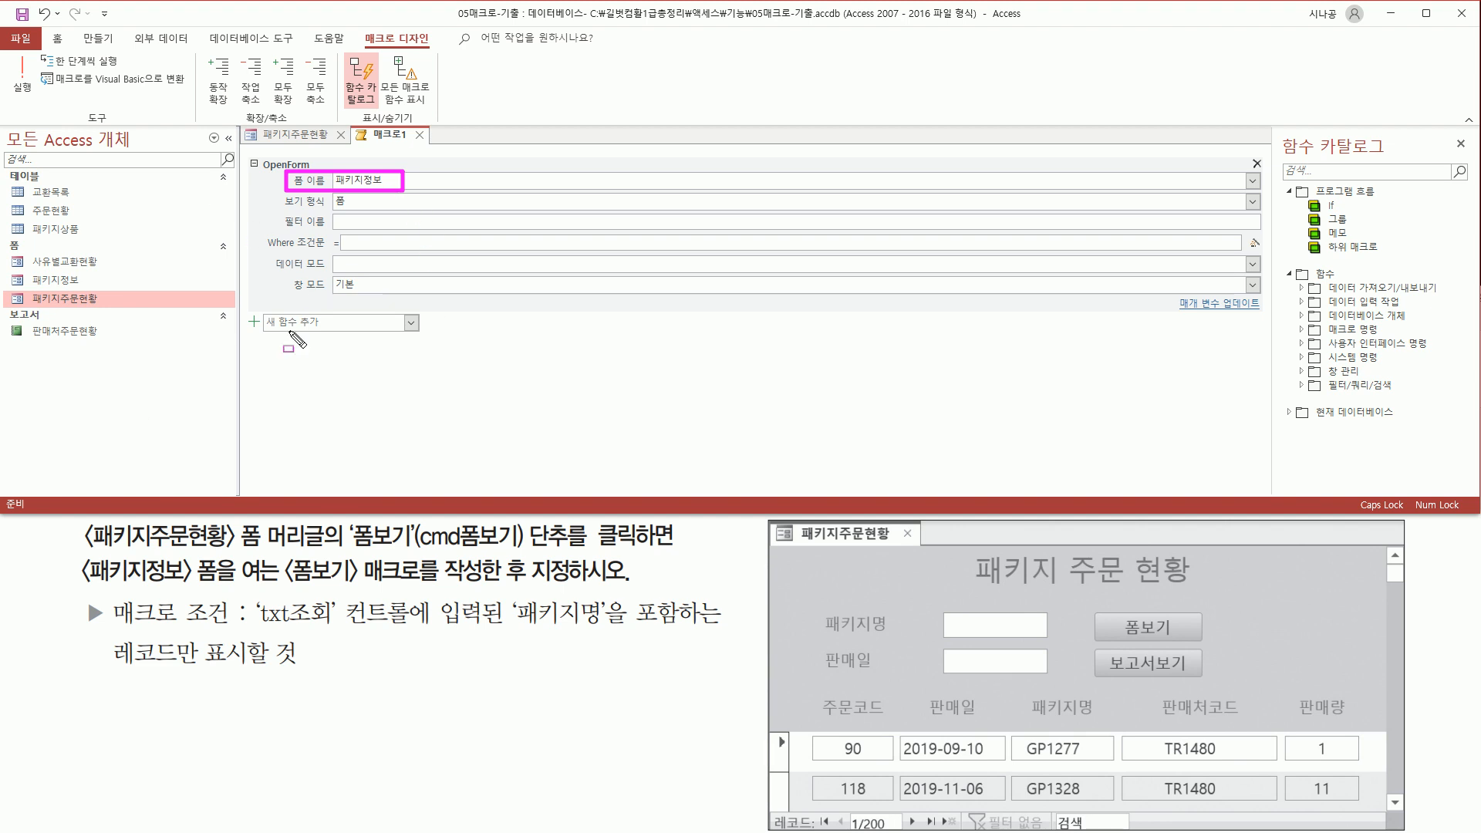
left_click_drag(278, 209, 370, 209)
left_click_drag(280, 294, 365, 294)
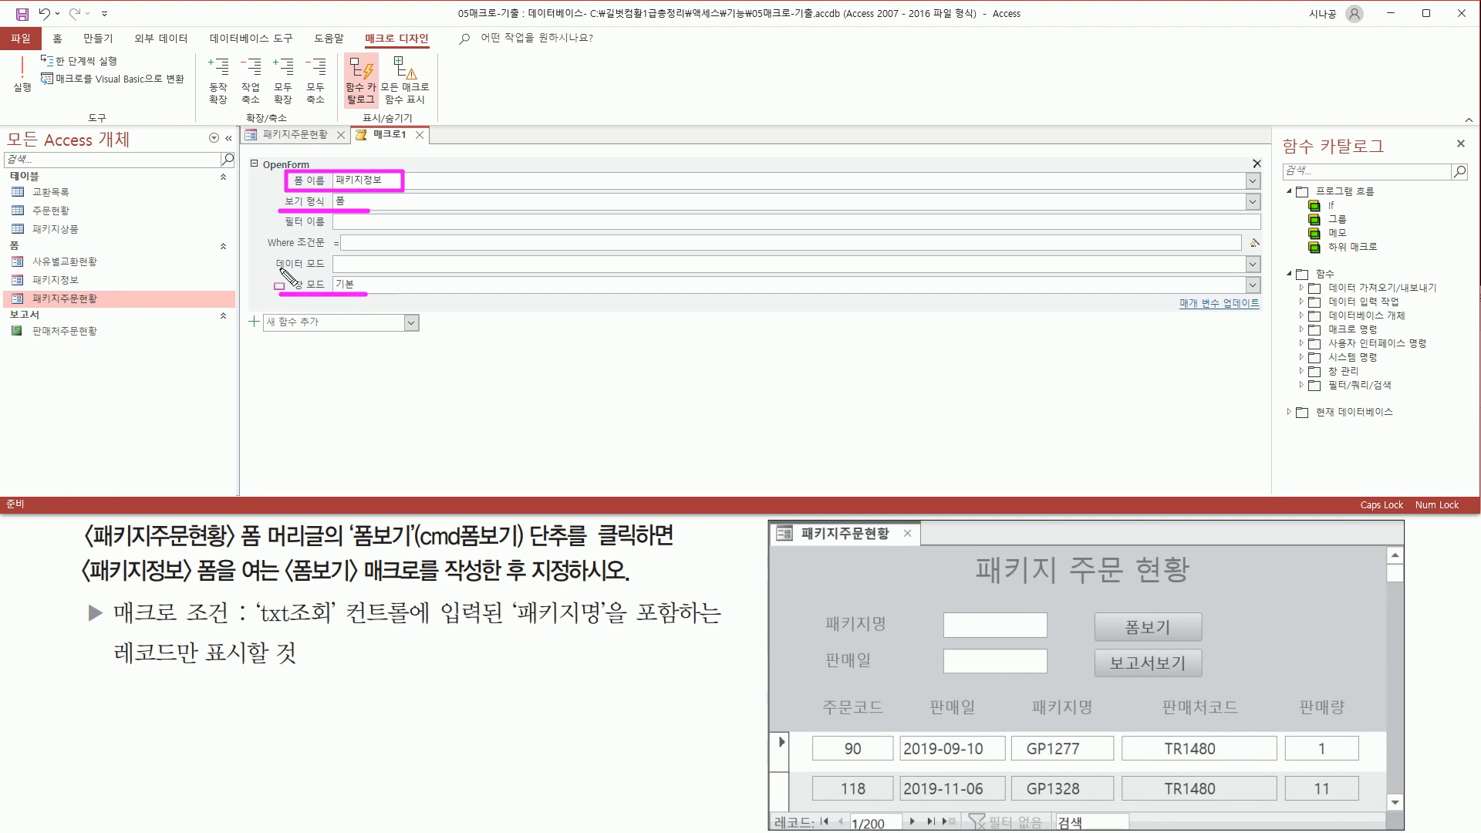
left_click_drag(275, 271, 362, 271)
left_click_drag(280, 230, 393, 230)
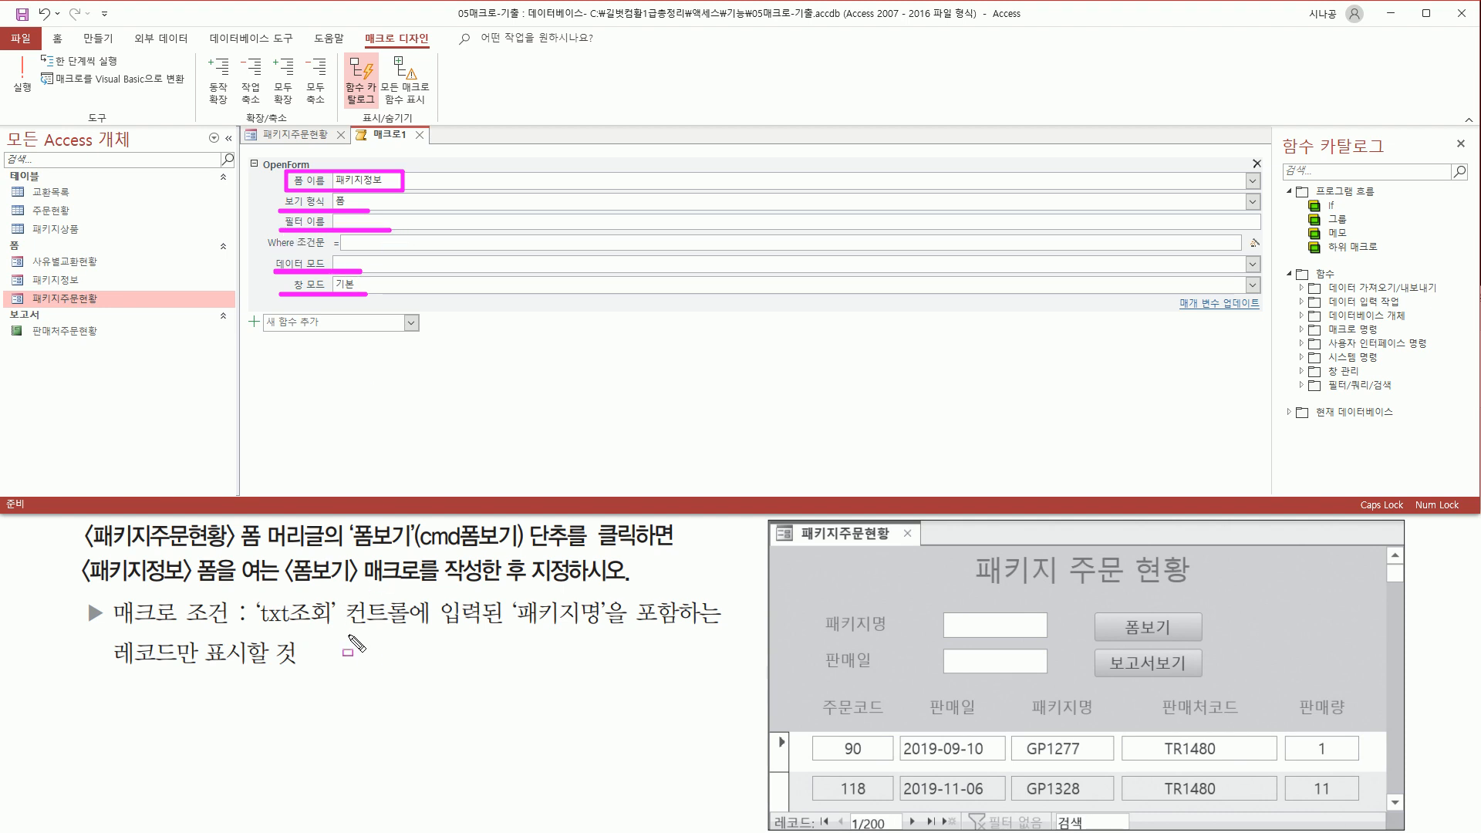
left_click_drag(112, 628, 230, 628)
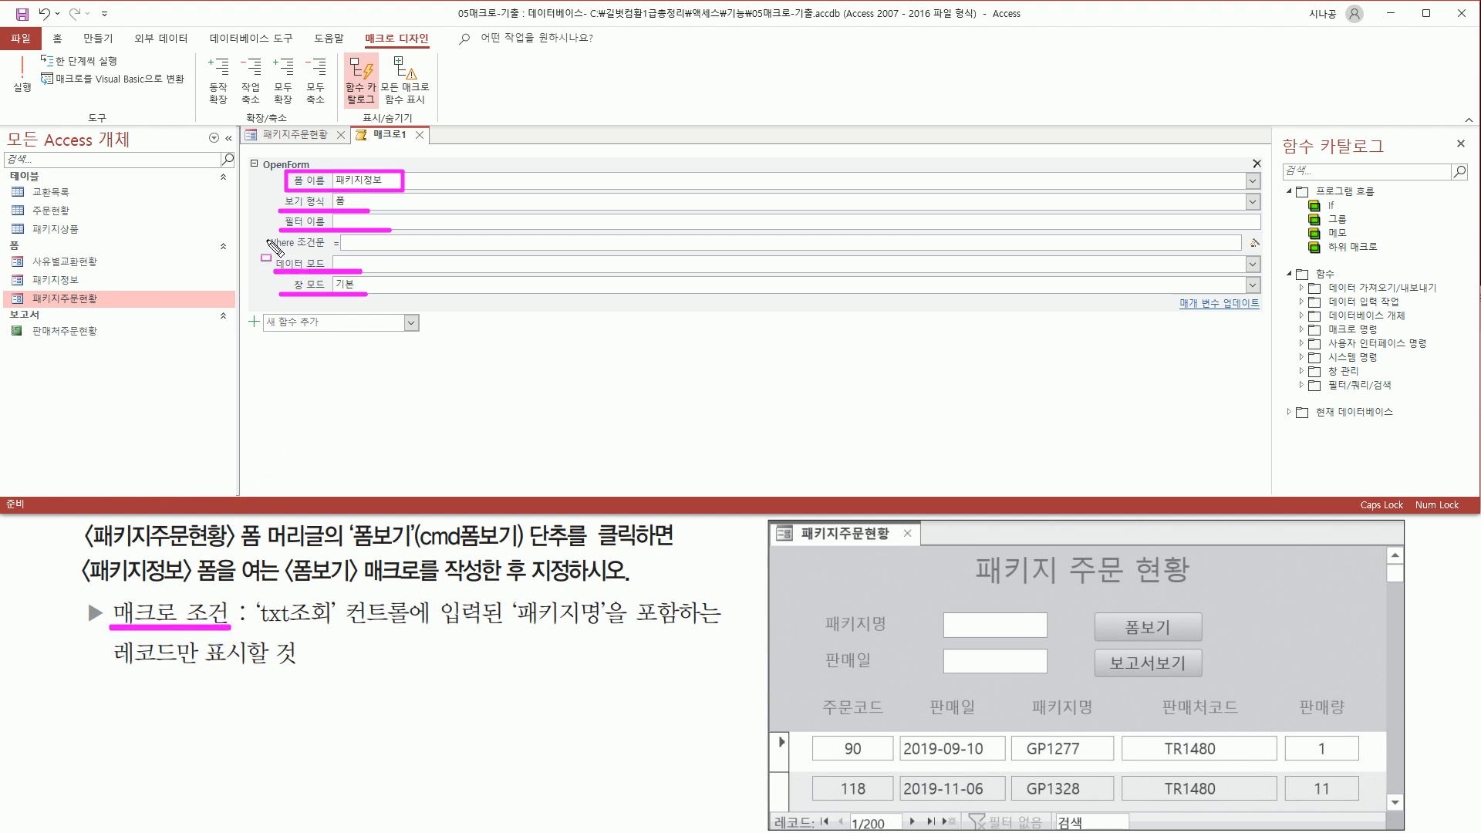
left_click_drag(266, 233, 686, 276)
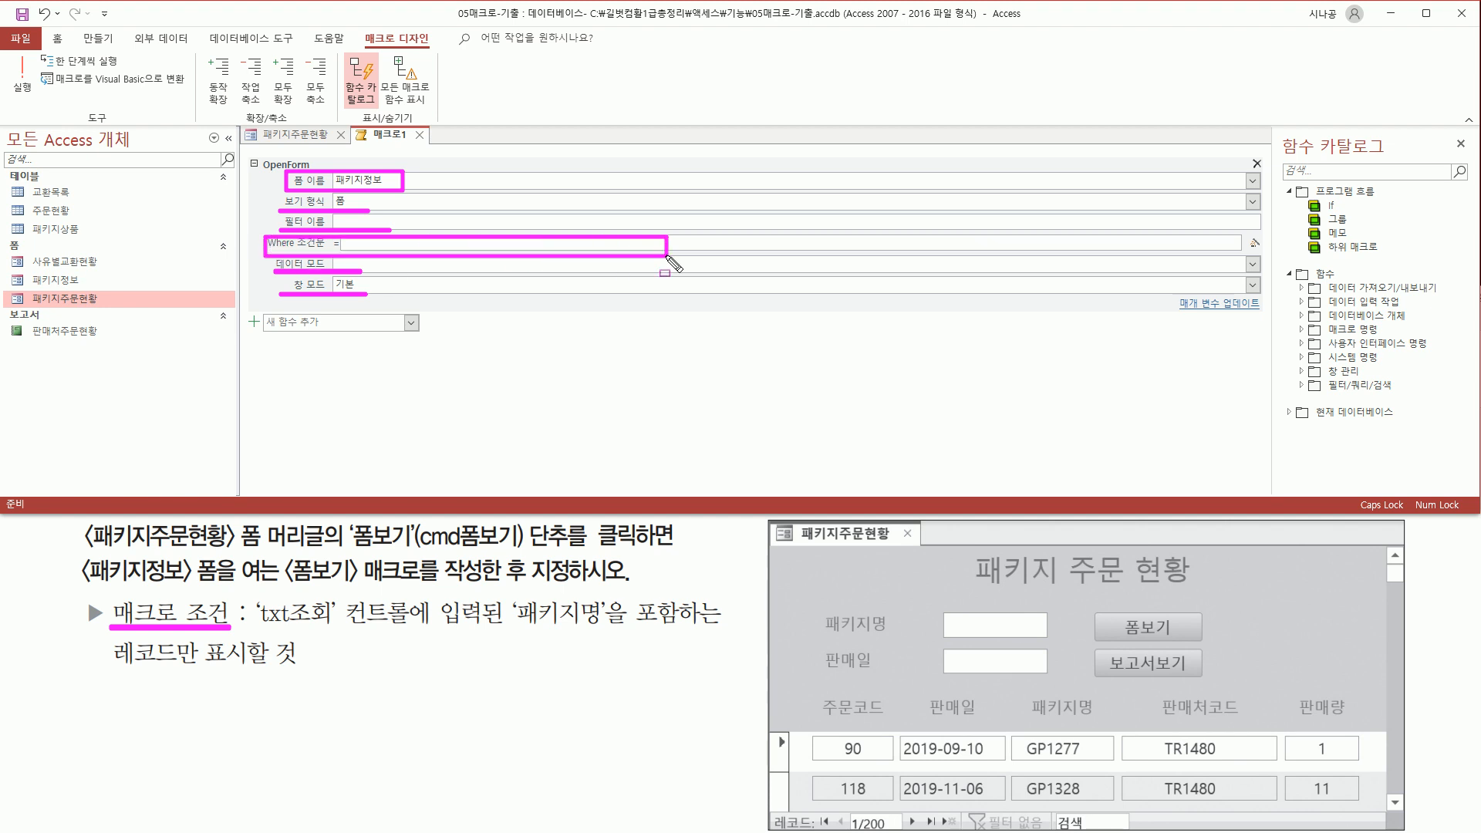
key("Escape")
Step: Draft the condition [패키지명]=[forms]![패키지주문현황]![txt조회] for the OpenForm action in the memo note
left_click(633, 243)
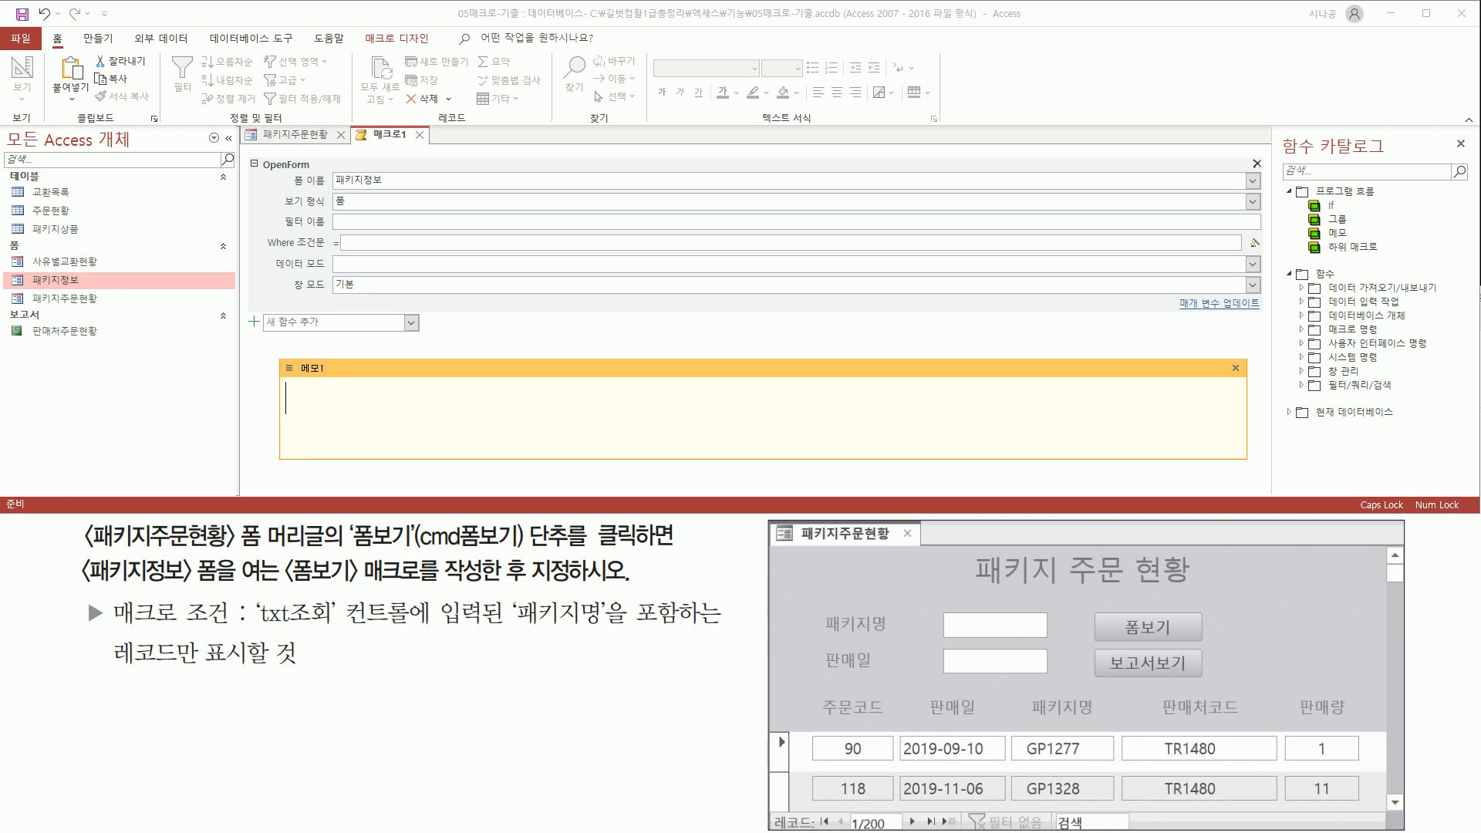
type("[")
type("패")
type("키지며")
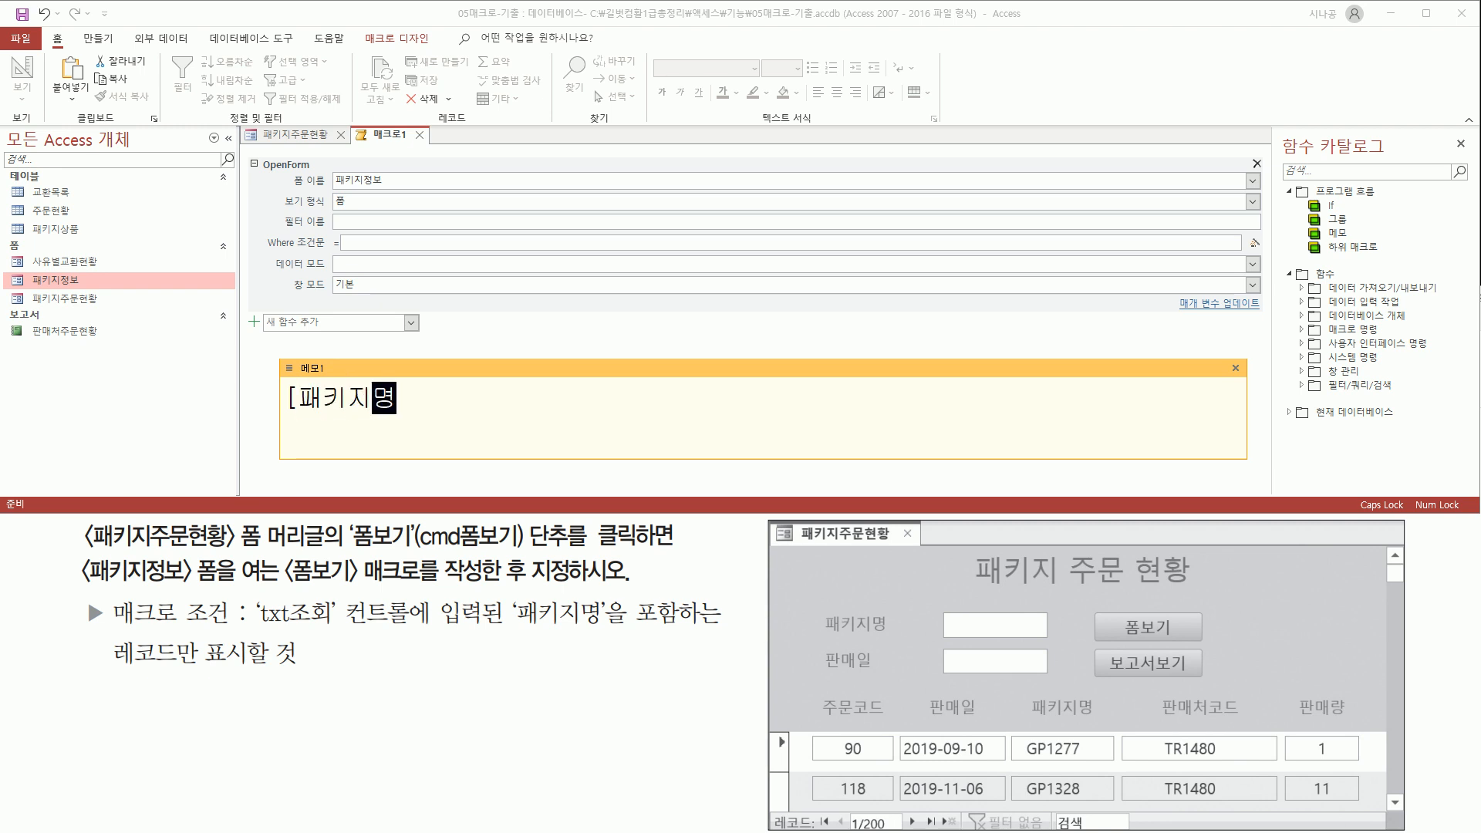
type("]=")
type("[forms")
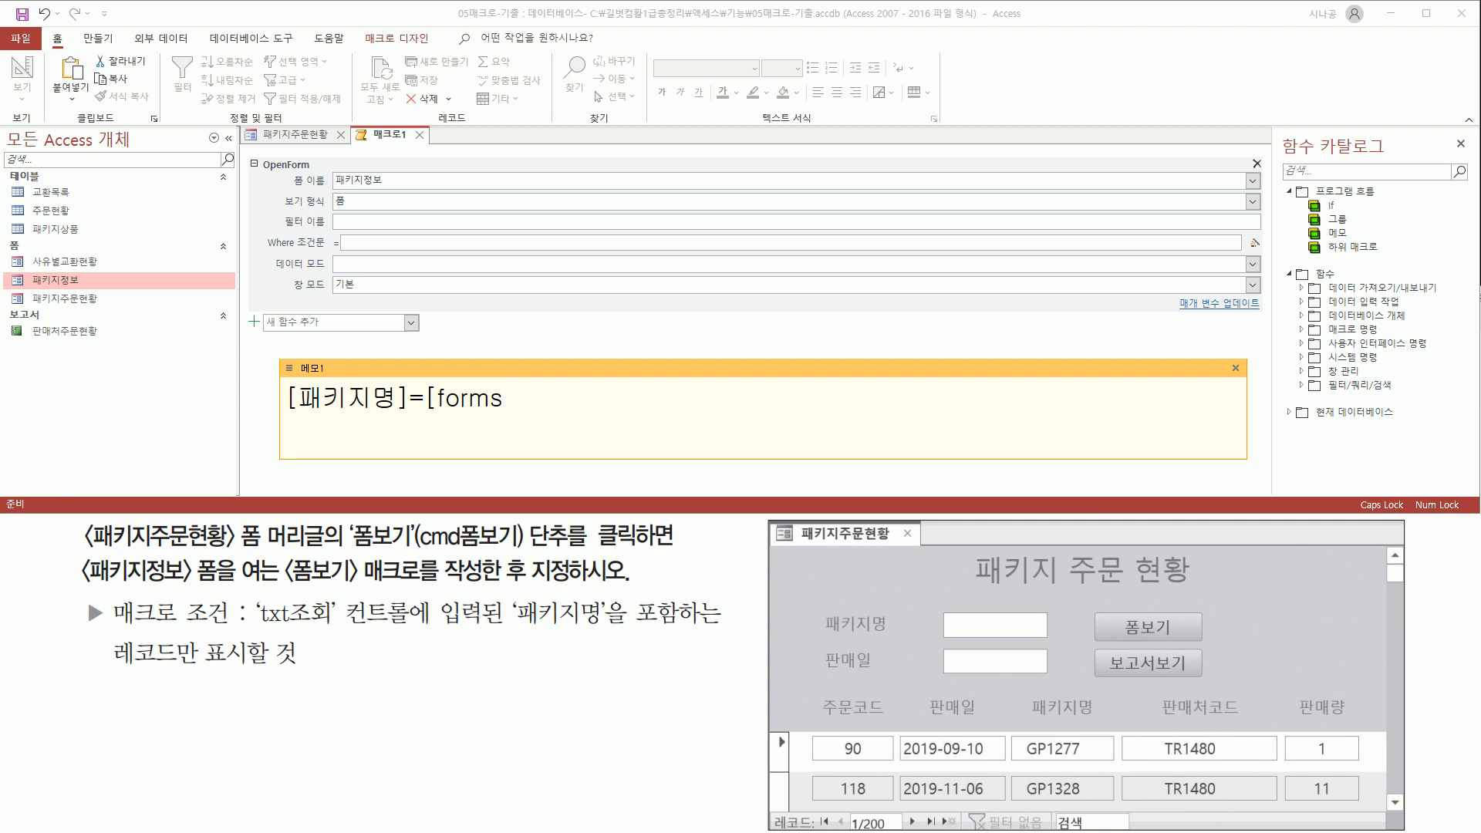
type("]")
type("![패키지줌")
type("문현")
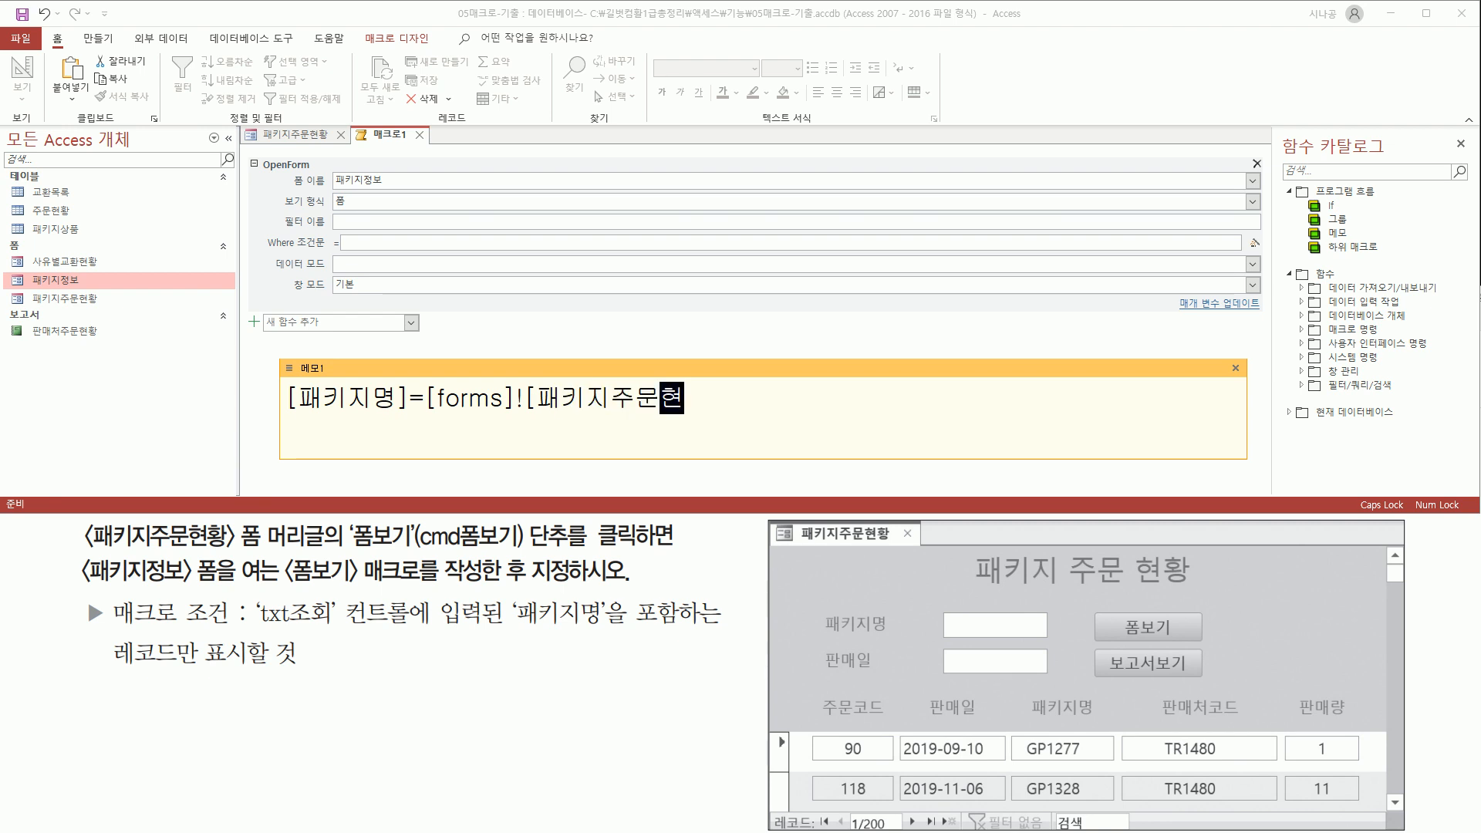
type("황]")
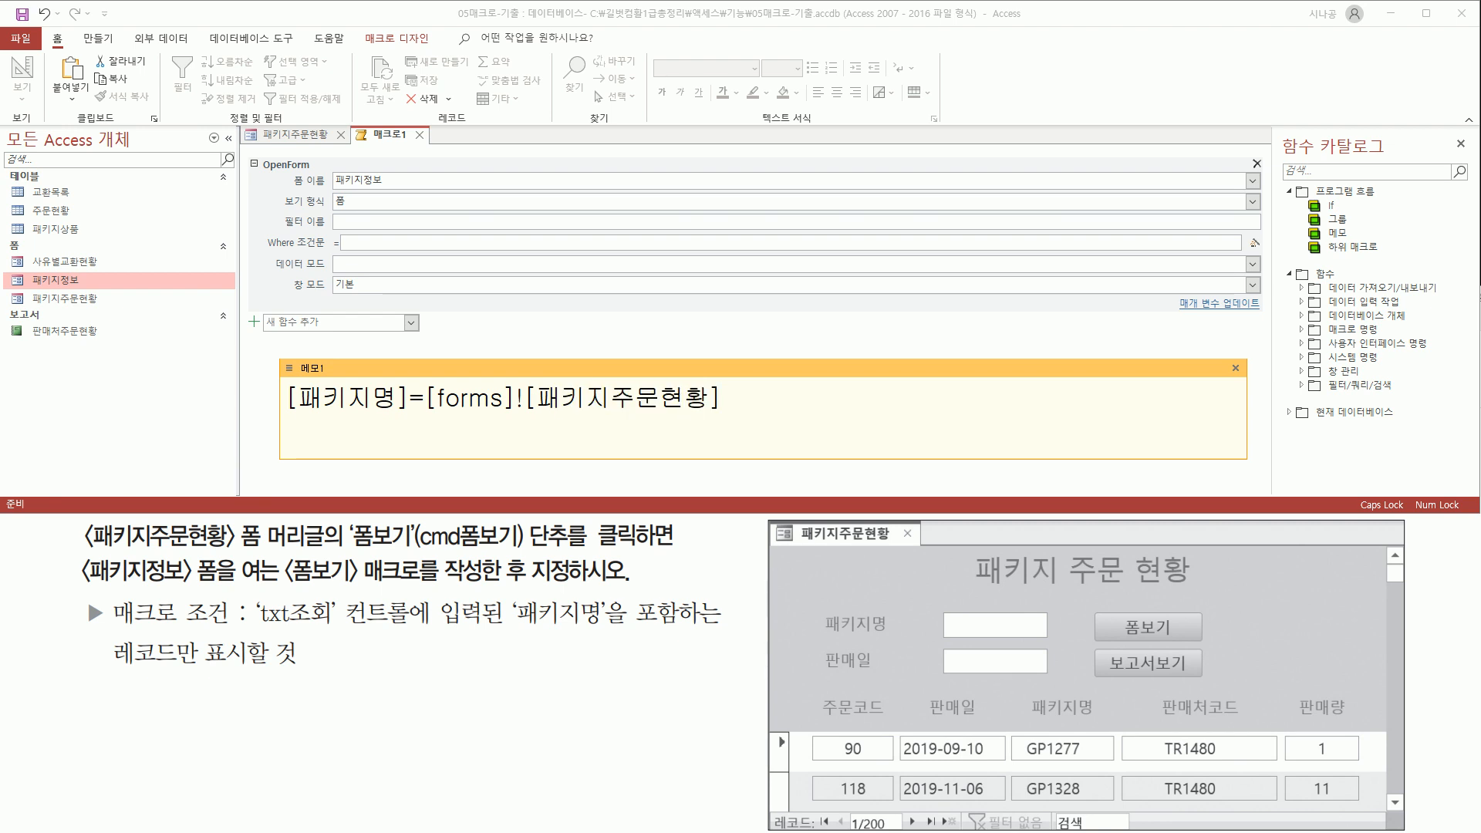
type("![txt조회]")
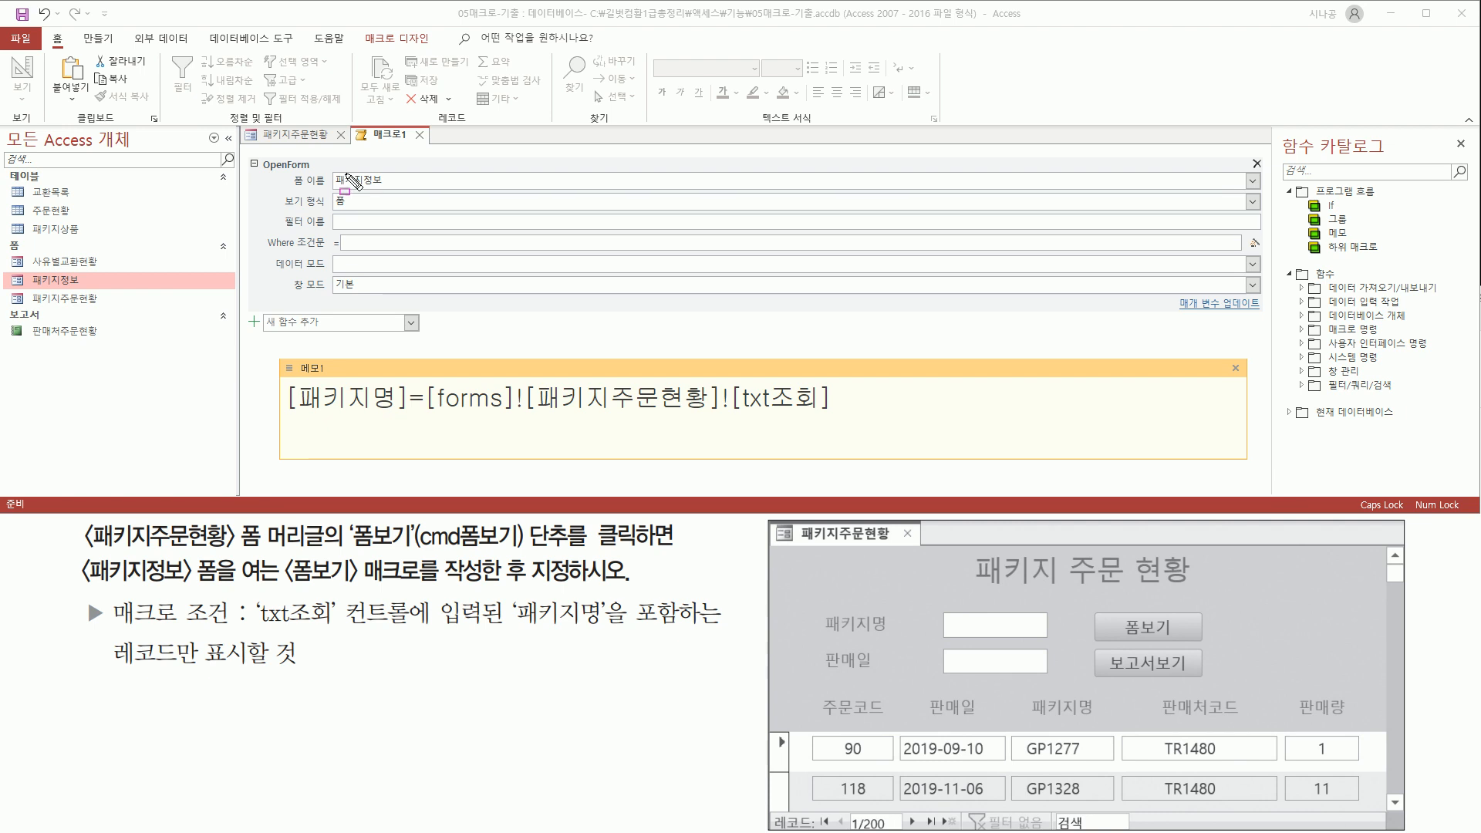
Step: Rewrite the drafted condition in the memo note as [패키지명] like "*" & [forms]![패키지주문현황]![txt조회] & "*"
left_click_drag(384, 184, 392, 189)
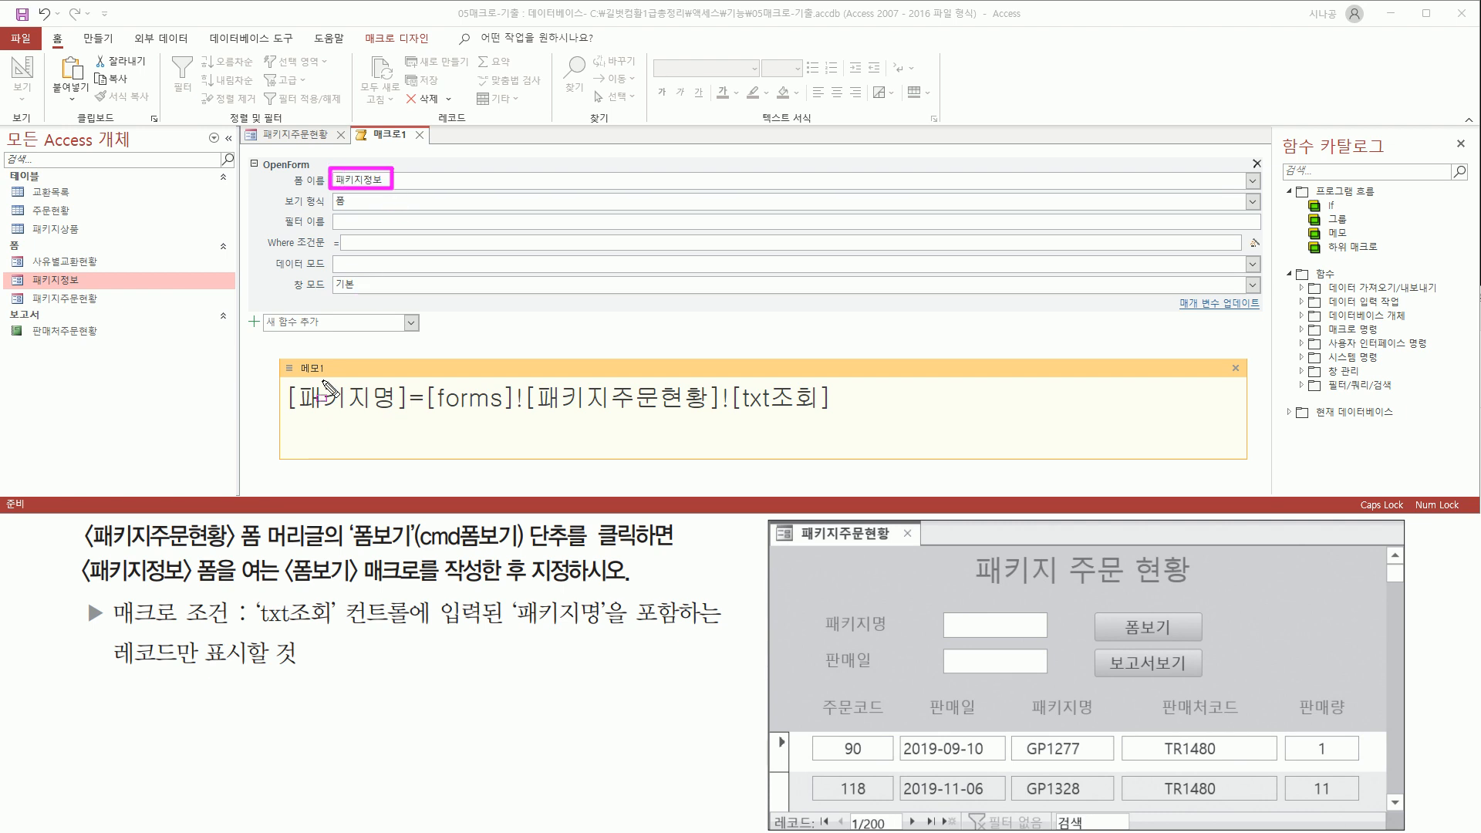
mouse_move(284, 412)
left_mouse_down()
mouse_move(383, 400)
mouse_move(404, 415)
mouse_move(843, 418)
left_mouse_up()
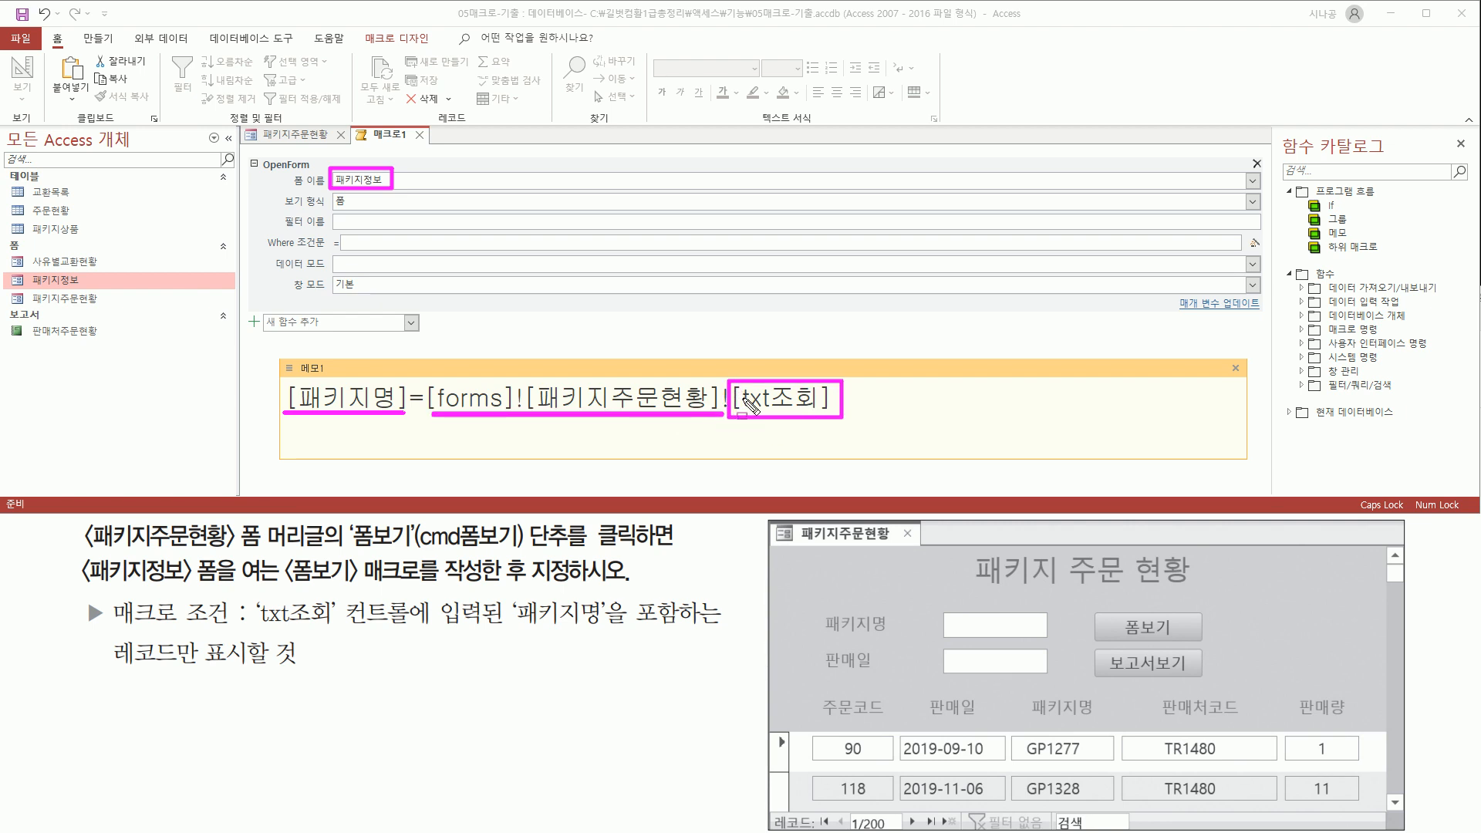
left_click_drag(404, 383, 428, 425)
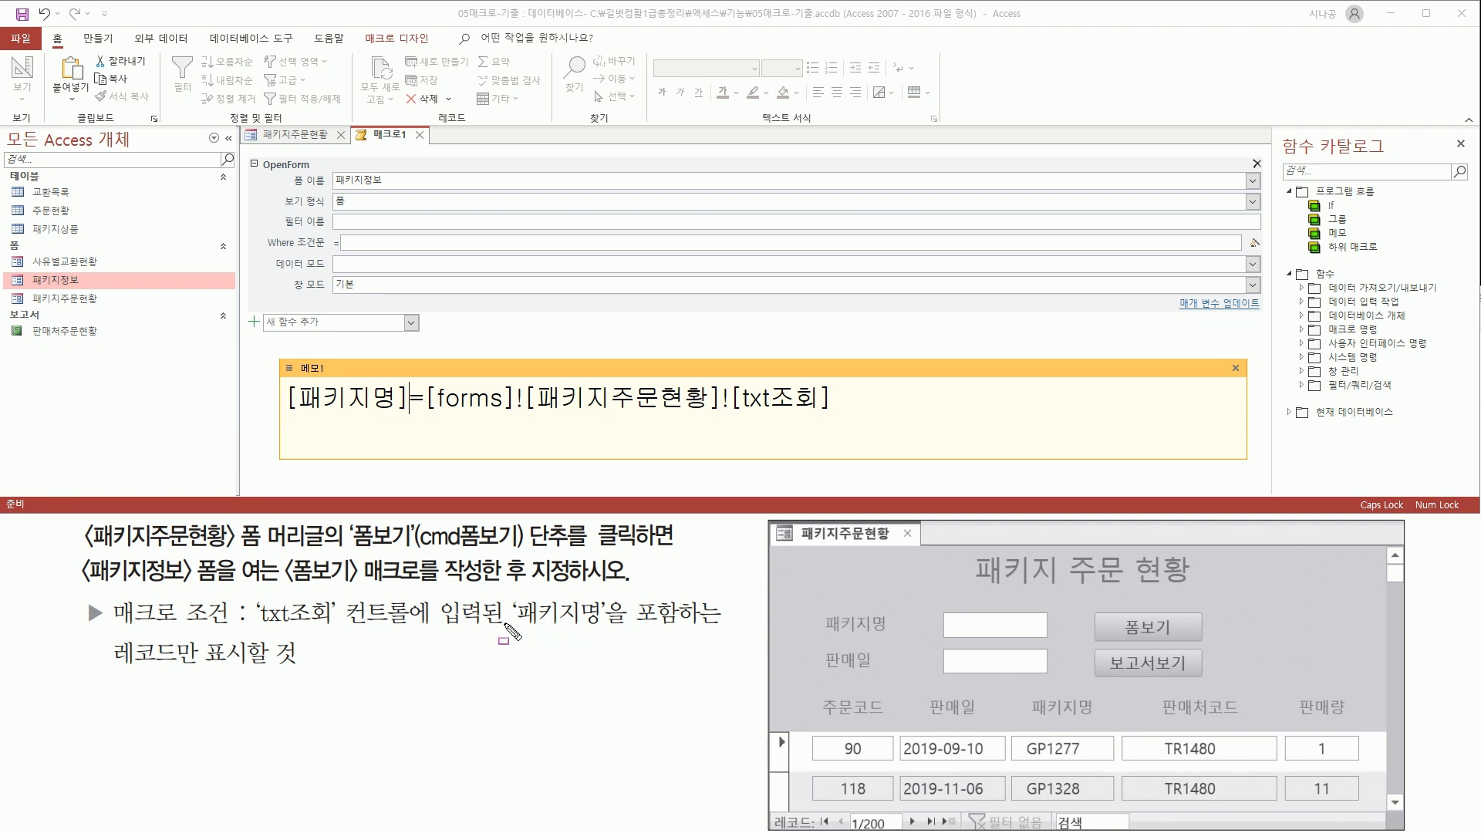
left_click_drag(438, 629, 721, 639)
left_click_drag(425, 415, 836, 417)
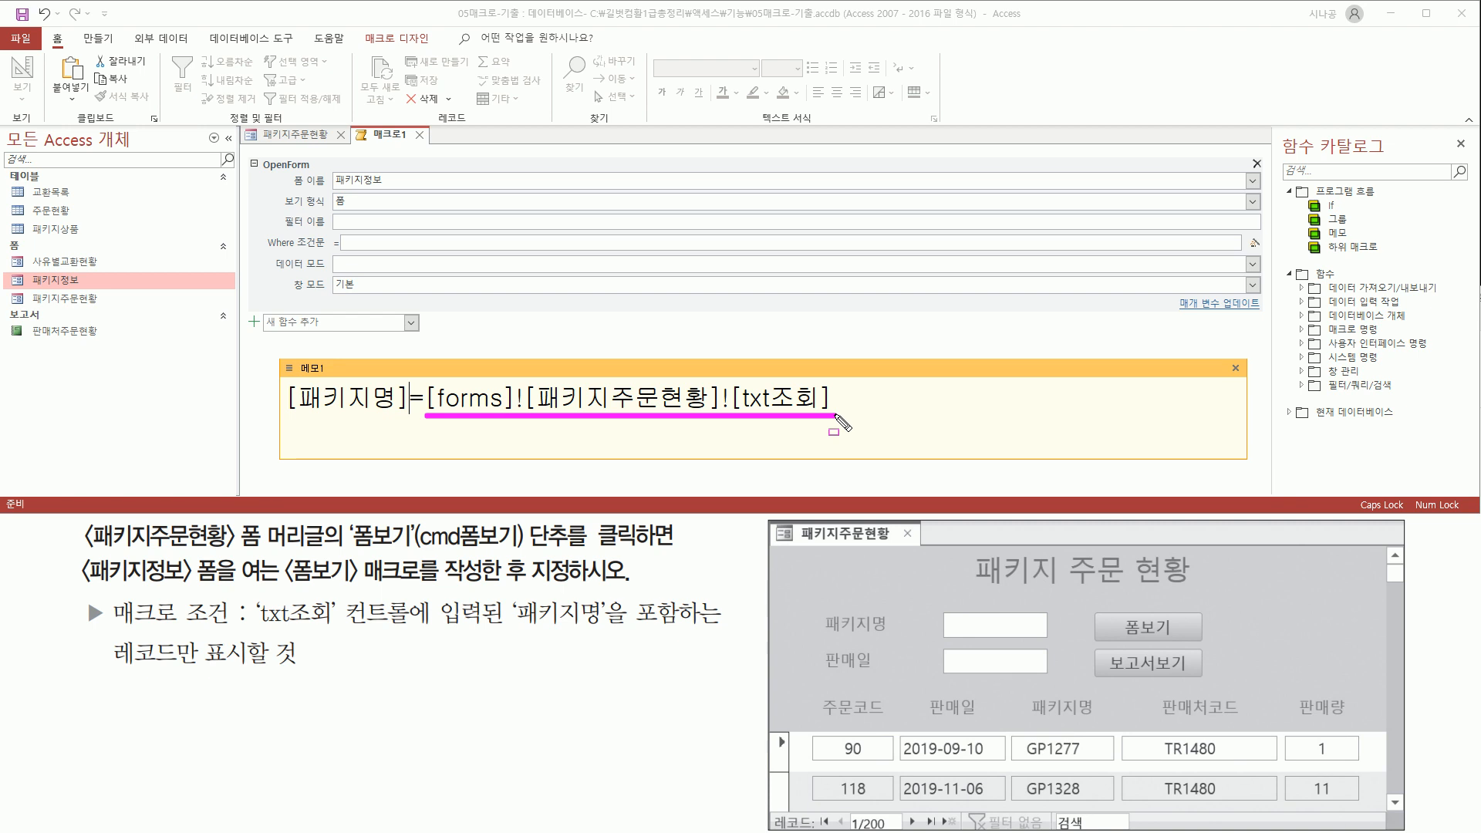
double_click(418, 398)
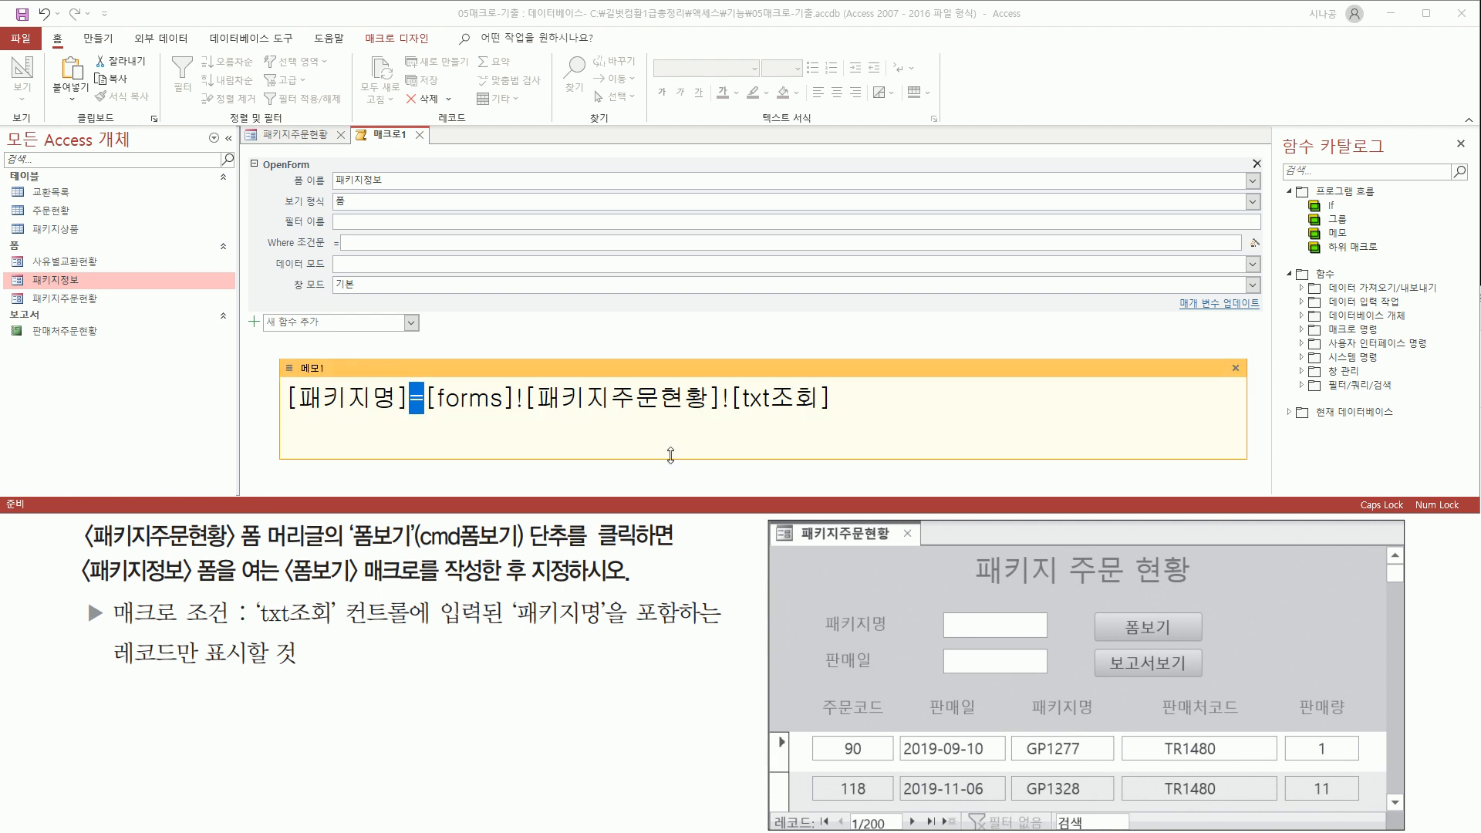
type("\"*\"")
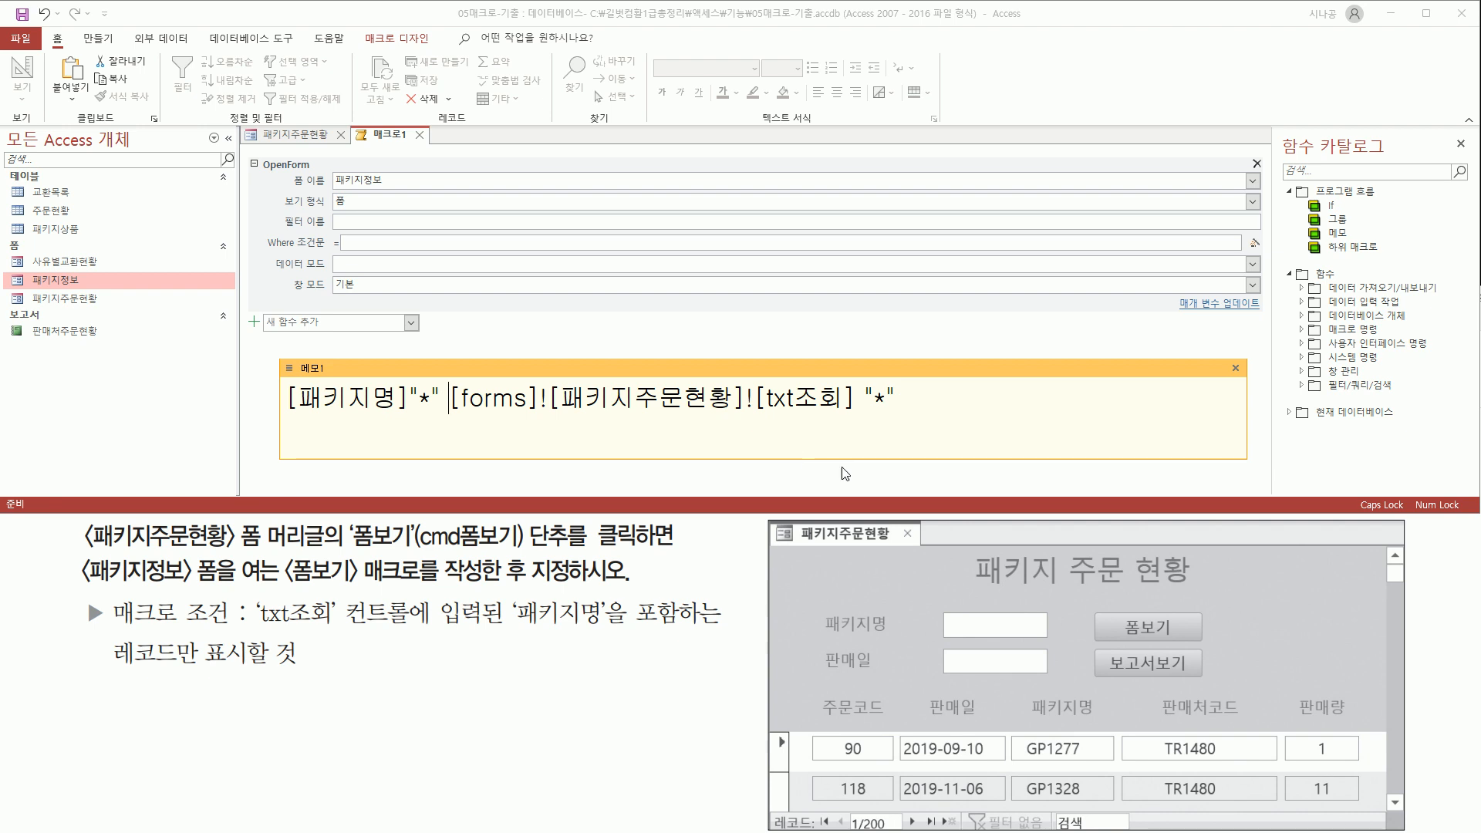
type("&")
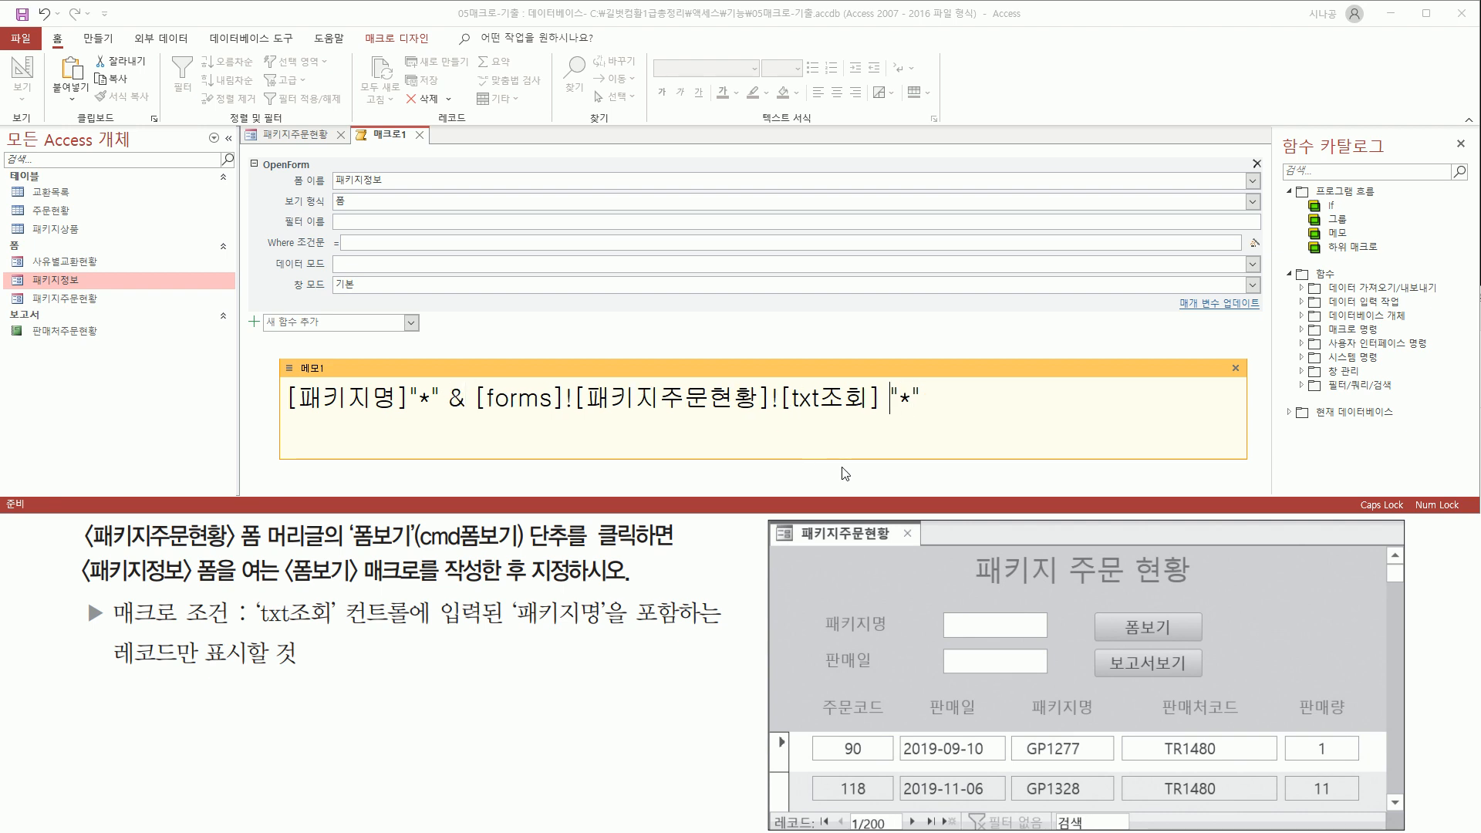
type(" &")
type("like")
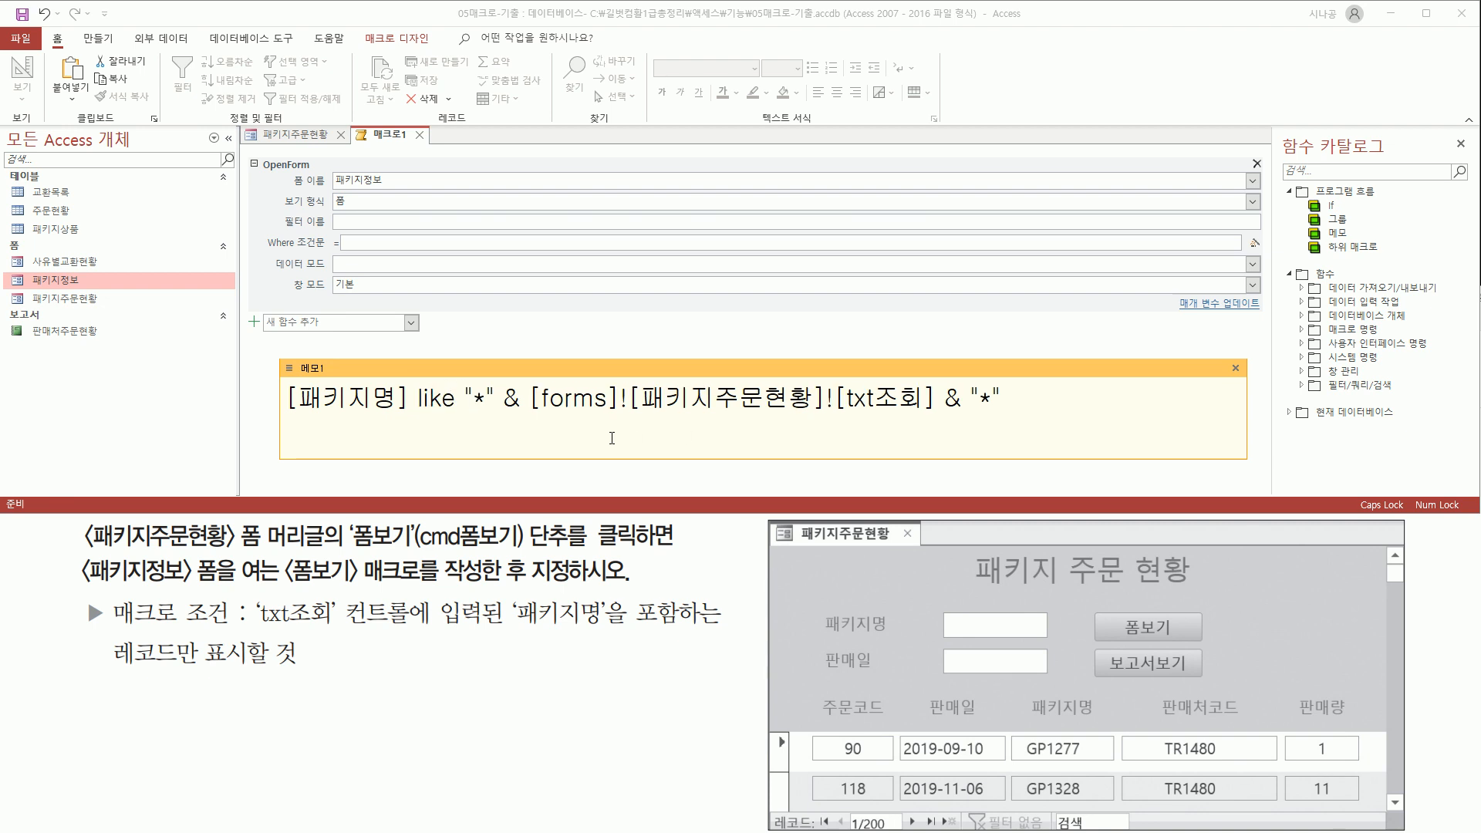
Step: Set the OpenForm action's Where condition to [패키지명] like "*" & [forms]![패키지주문현황]![txt조회] & "*"
left_click_drag(632, 629, 719, 630)
left_click_drag(410, 415, 530, 414)
left_click_drag(936, 414, 1008, 413)
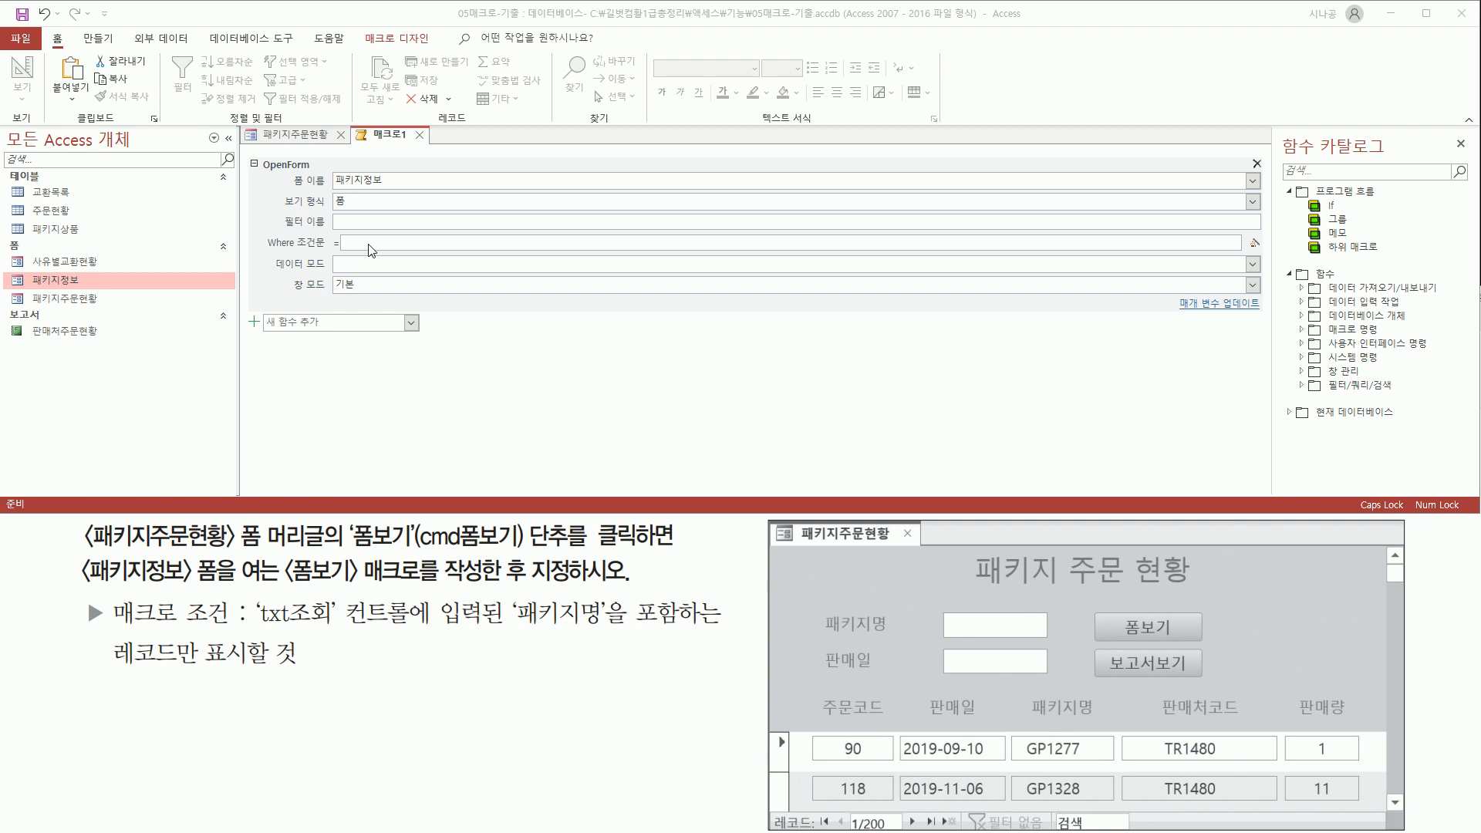
left_click(393, 240)
key("Caps_Lock")
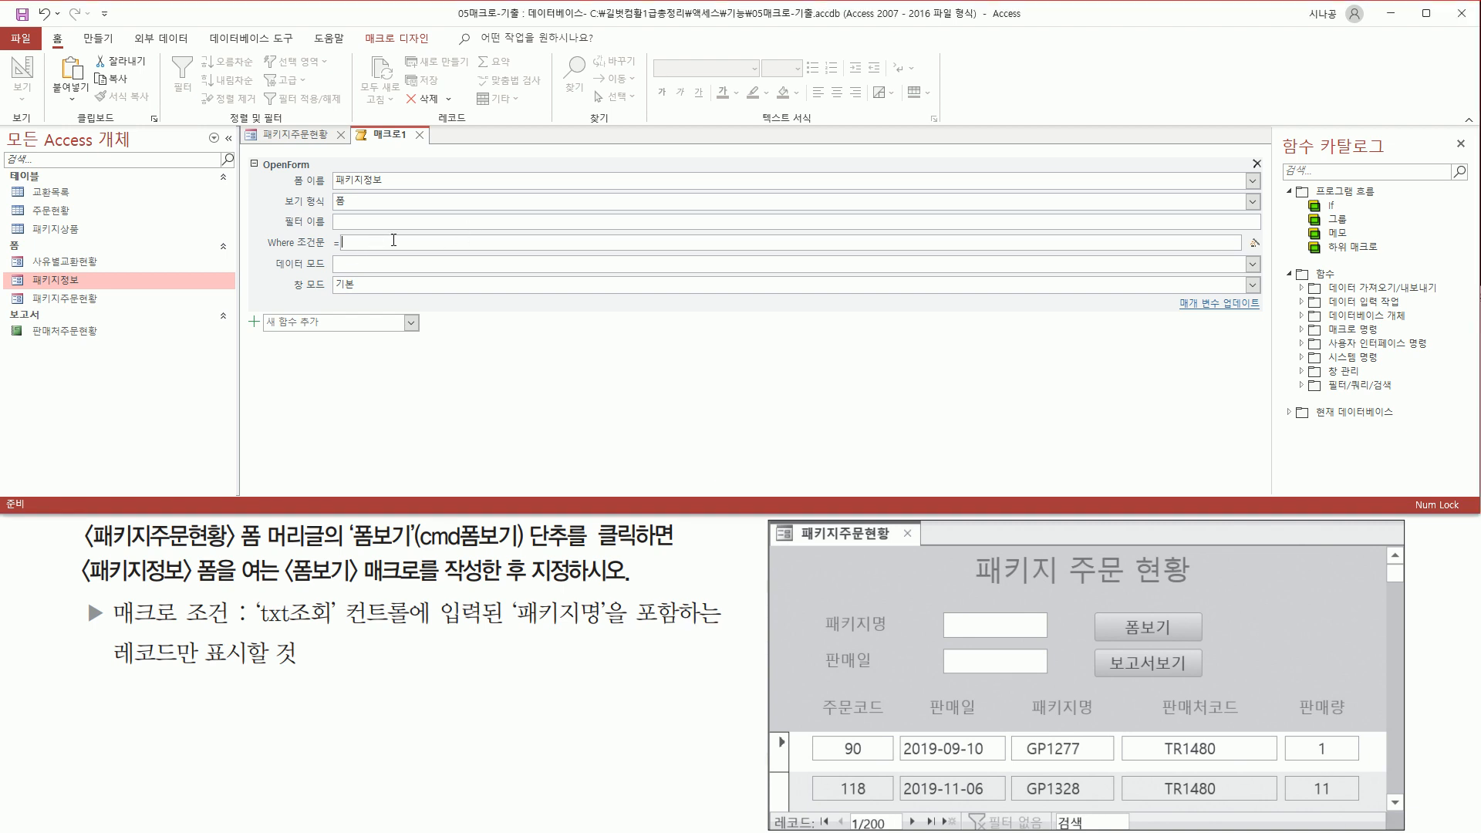
type("[패키지명] like \"*\" & [forms]![패키지주문현황]![txt조회] & \"*\"")
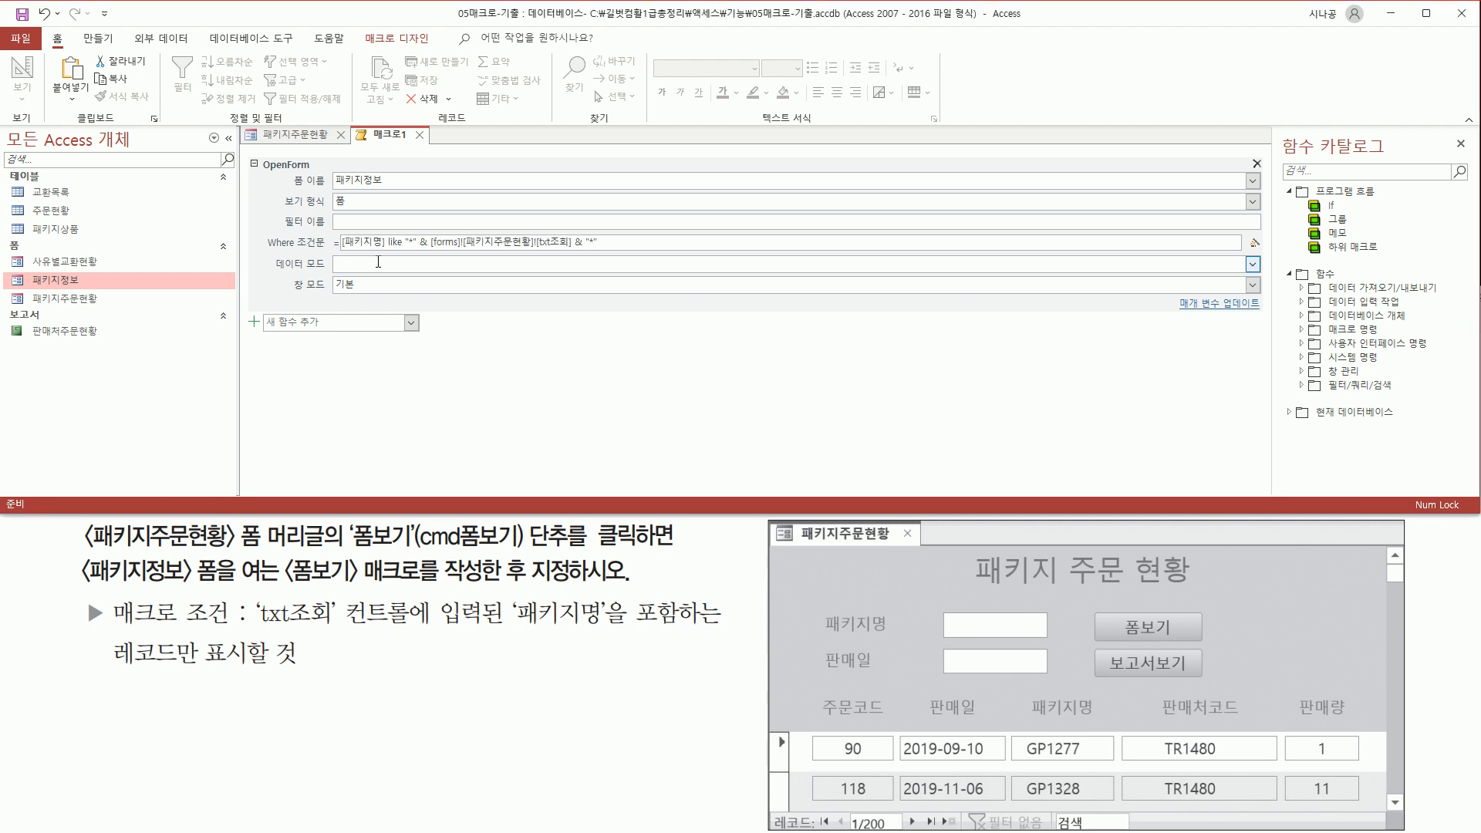
key("ctrl+2")
mouse_move(332, 251)
left_mouse_down()
mouse_move(606, 253)
mouse_move(616, 231)
left_mouse_up()
key("Escape")
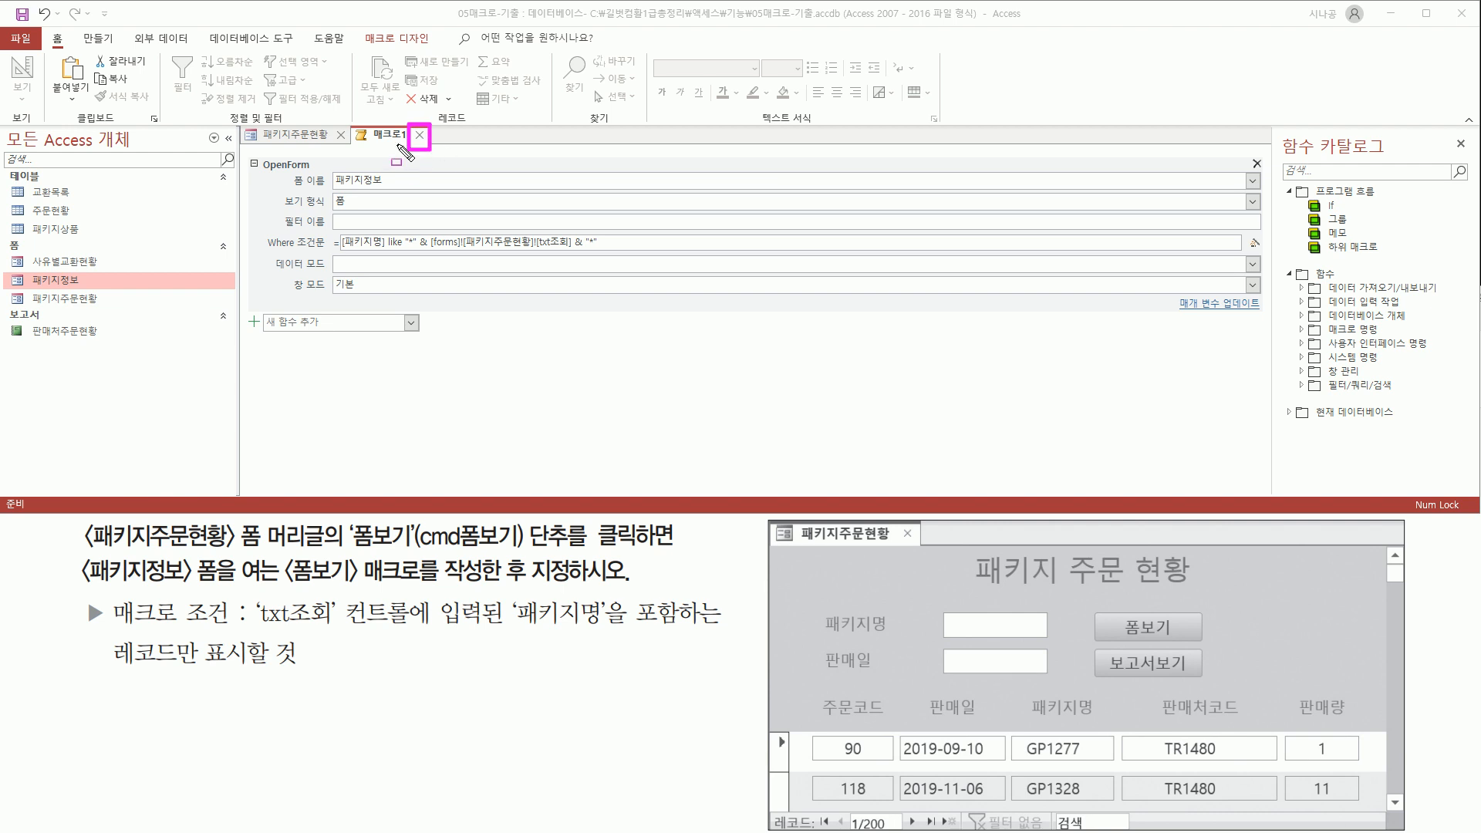
Step: Close the macro and save it under the name 폼보기
left_click(420, 135)
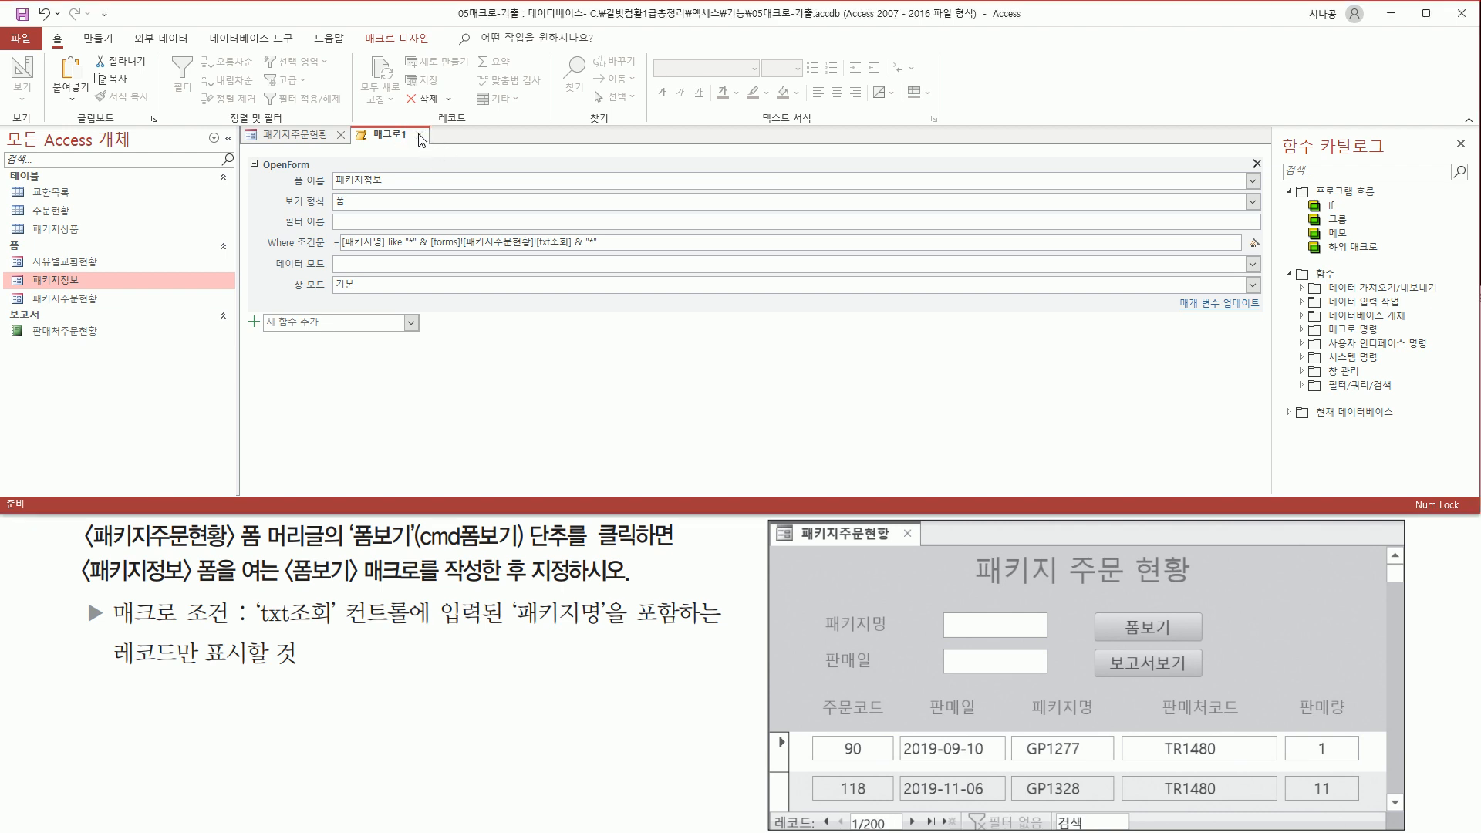
left_click_drag(668, 446, 911, 446)
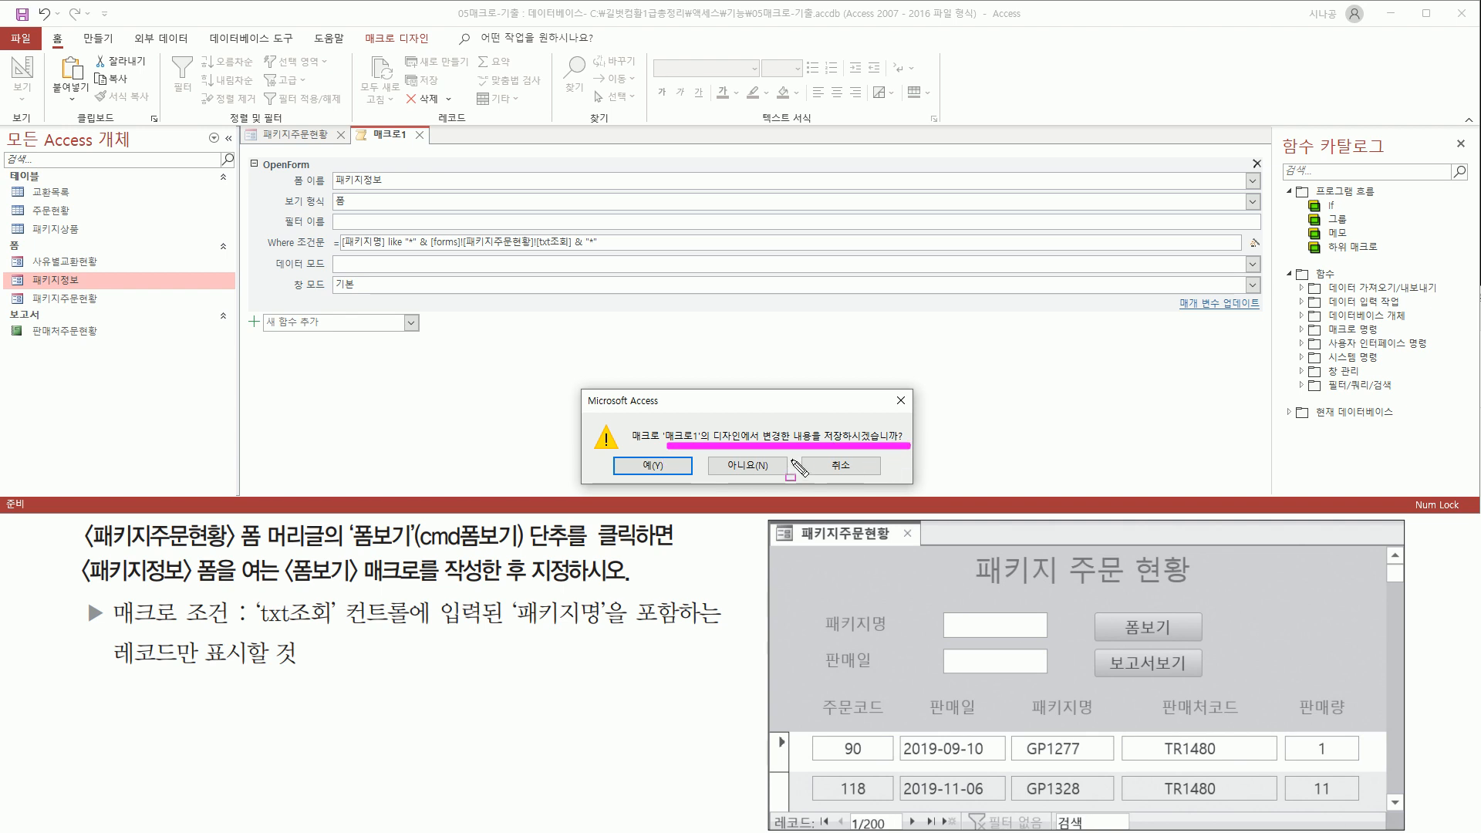
left_click_drag(623, 459, 630, 463)
left_click(648, 466)
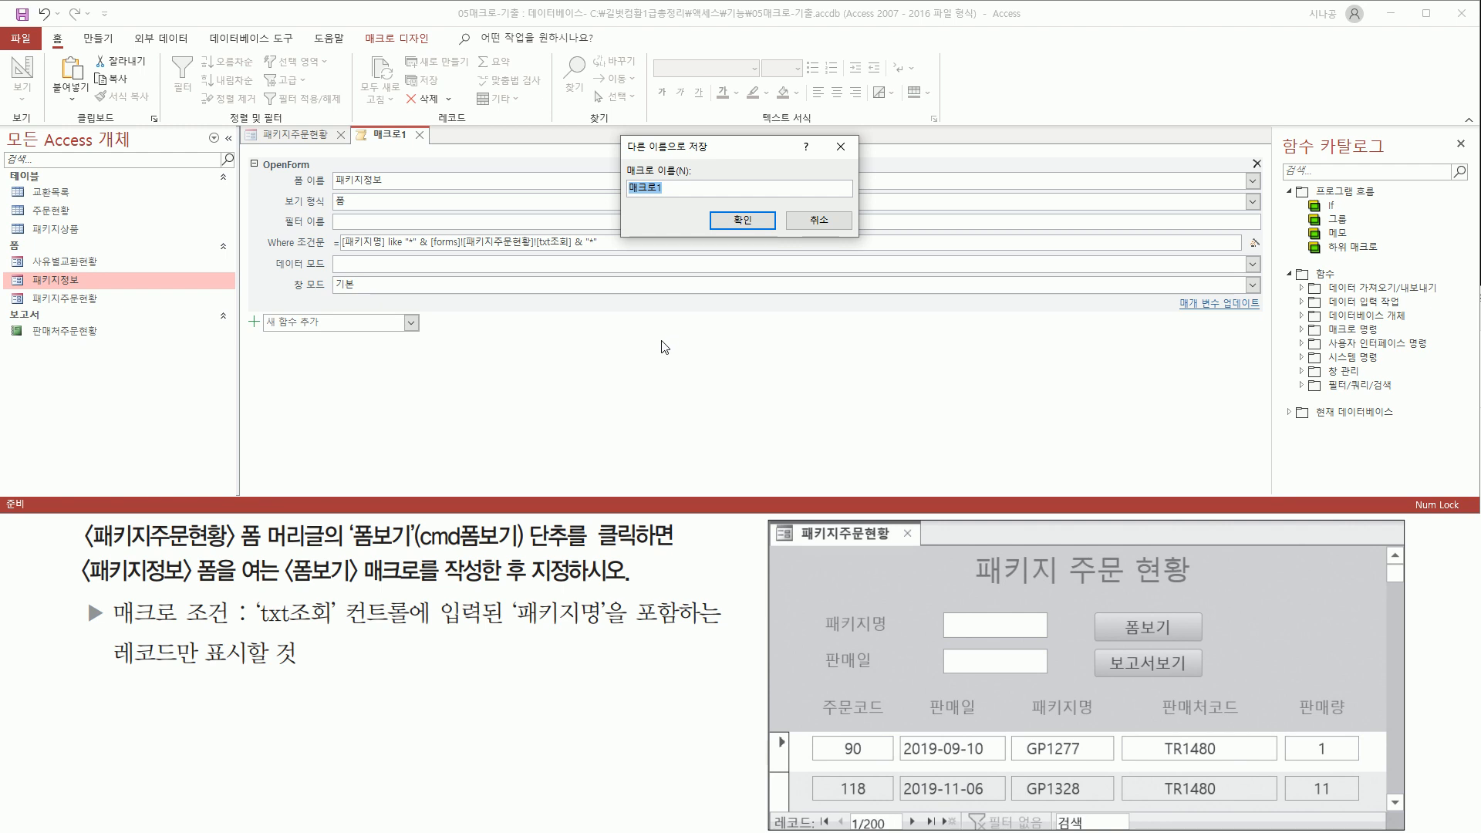
left_click_drag(617, 155, 704, 204)
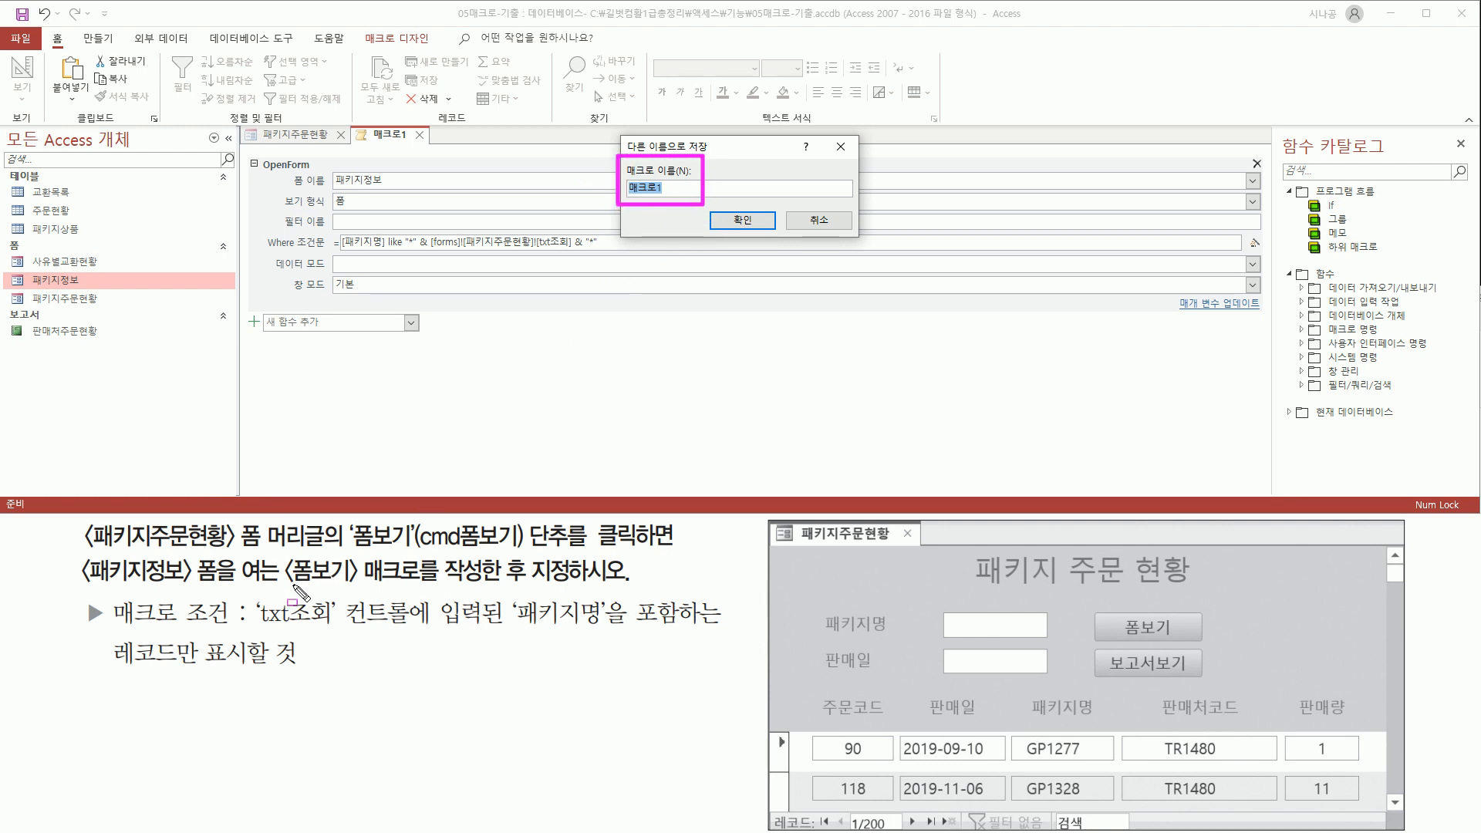
left_click_drag(284, 591, 423, 588)
key("Escape")
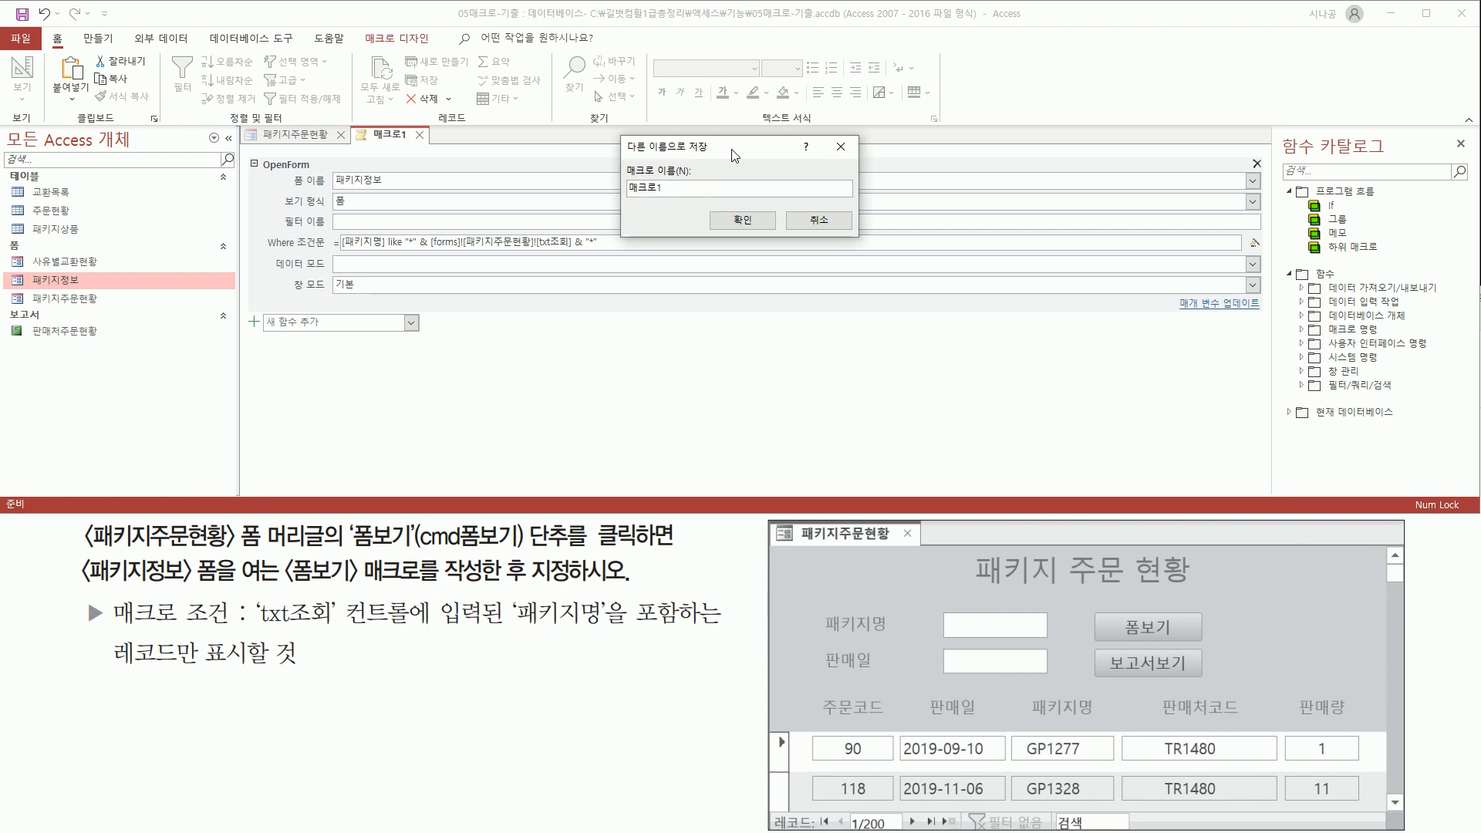
type("폼보기")
left_click(755, 226)
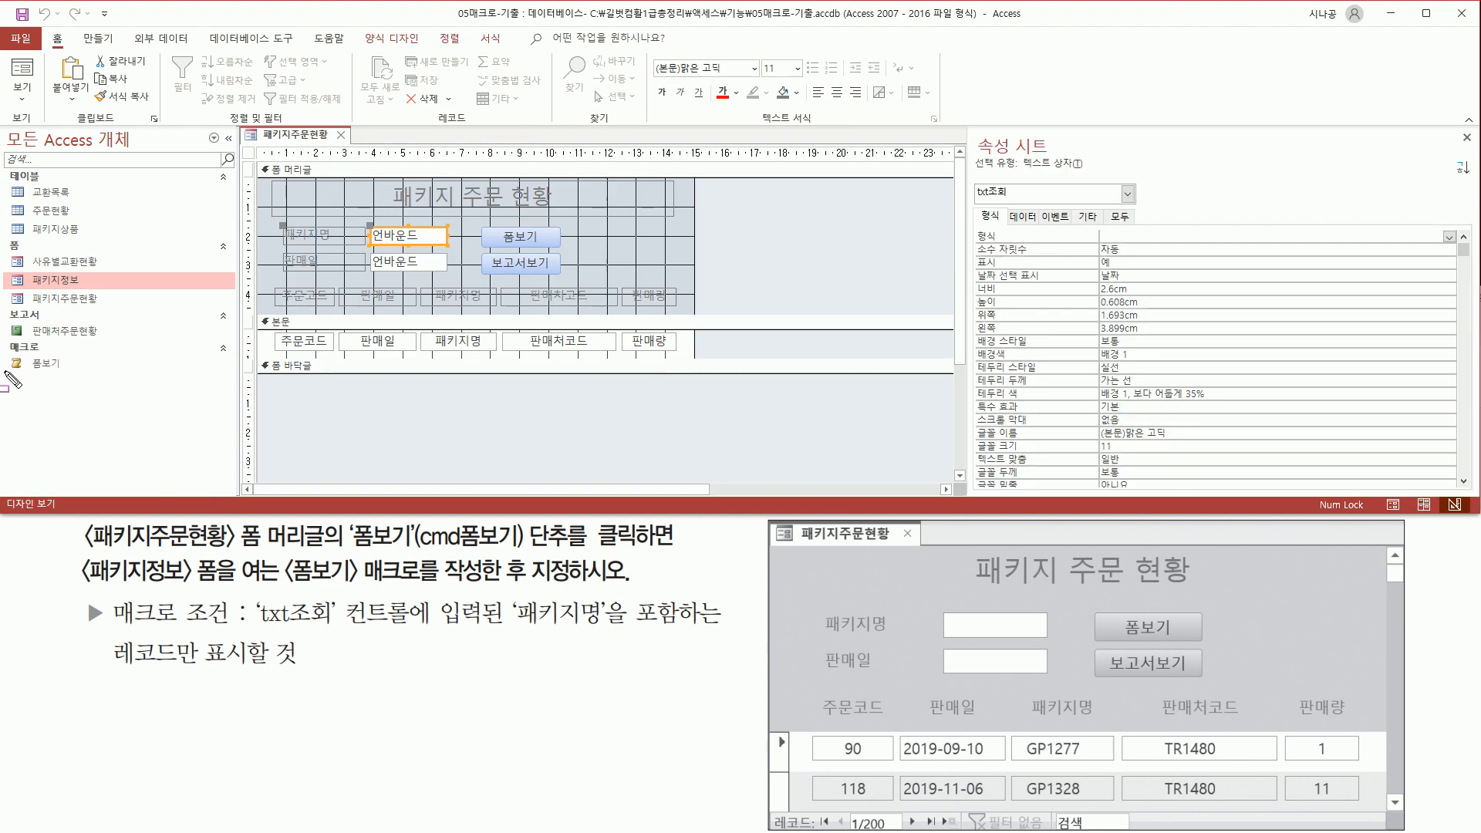
Step: Assign the 폼보기 macro to the On Click event of the cmd폼보기 button in the form header
left_click(567, 396)
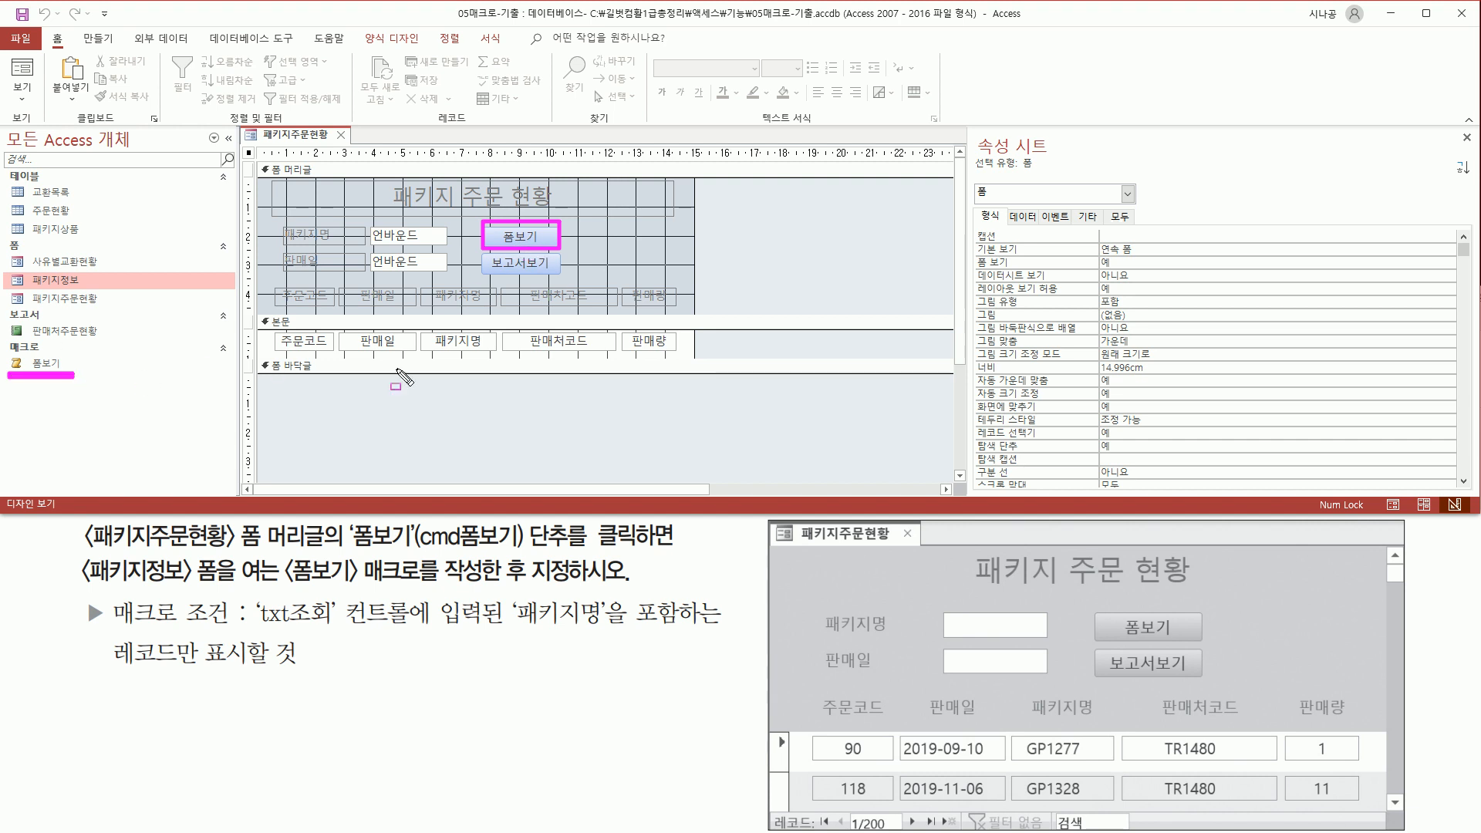
left_click(510, 244)
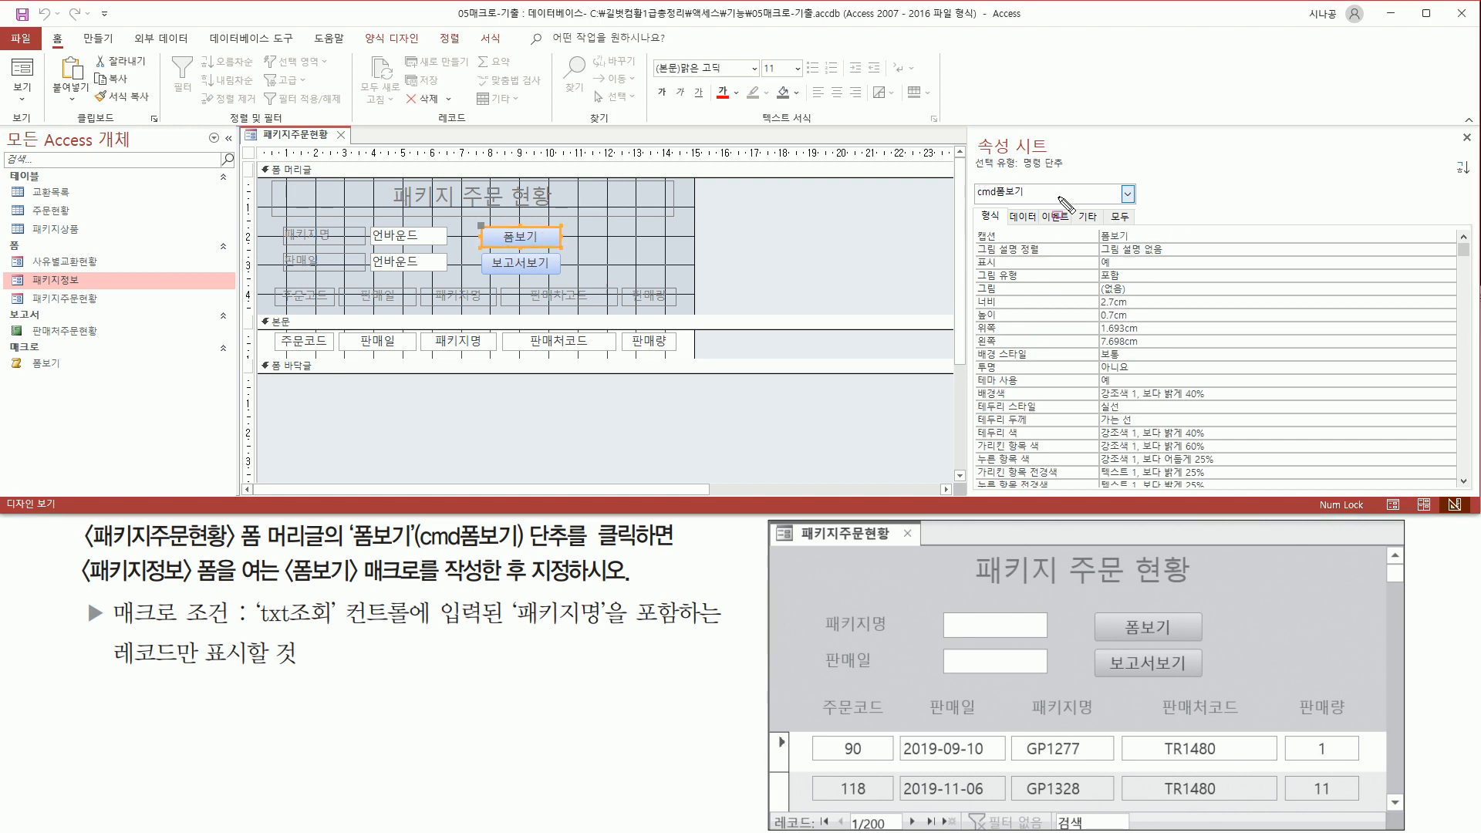
left_click_drag(1040, 207, 1071, 229)
key("Escape")
left_click(1059, 222)
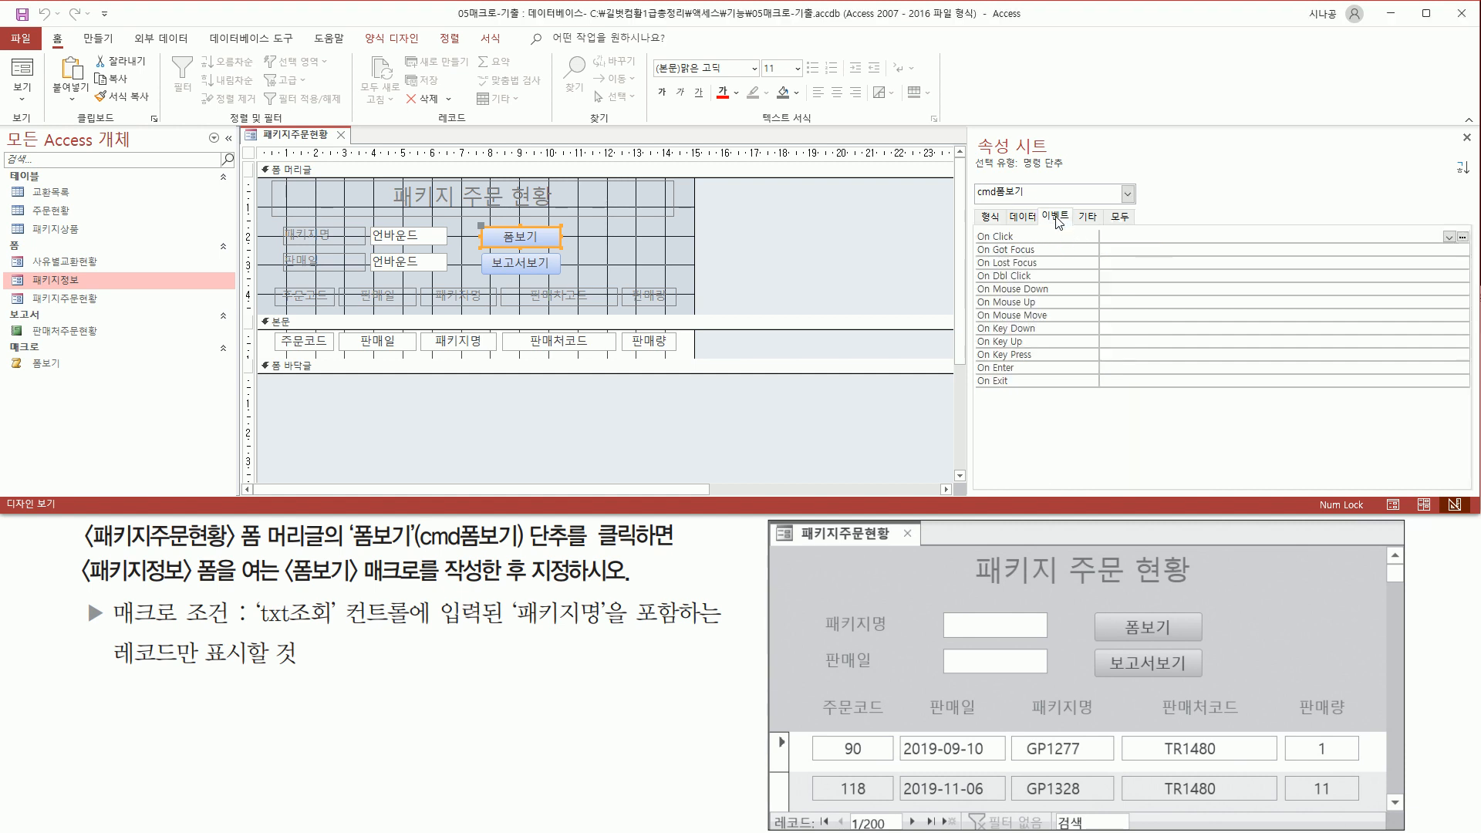
left_click_drag(976, 242, 1036, 243)
key("Escape")
left_click(1450, 239)
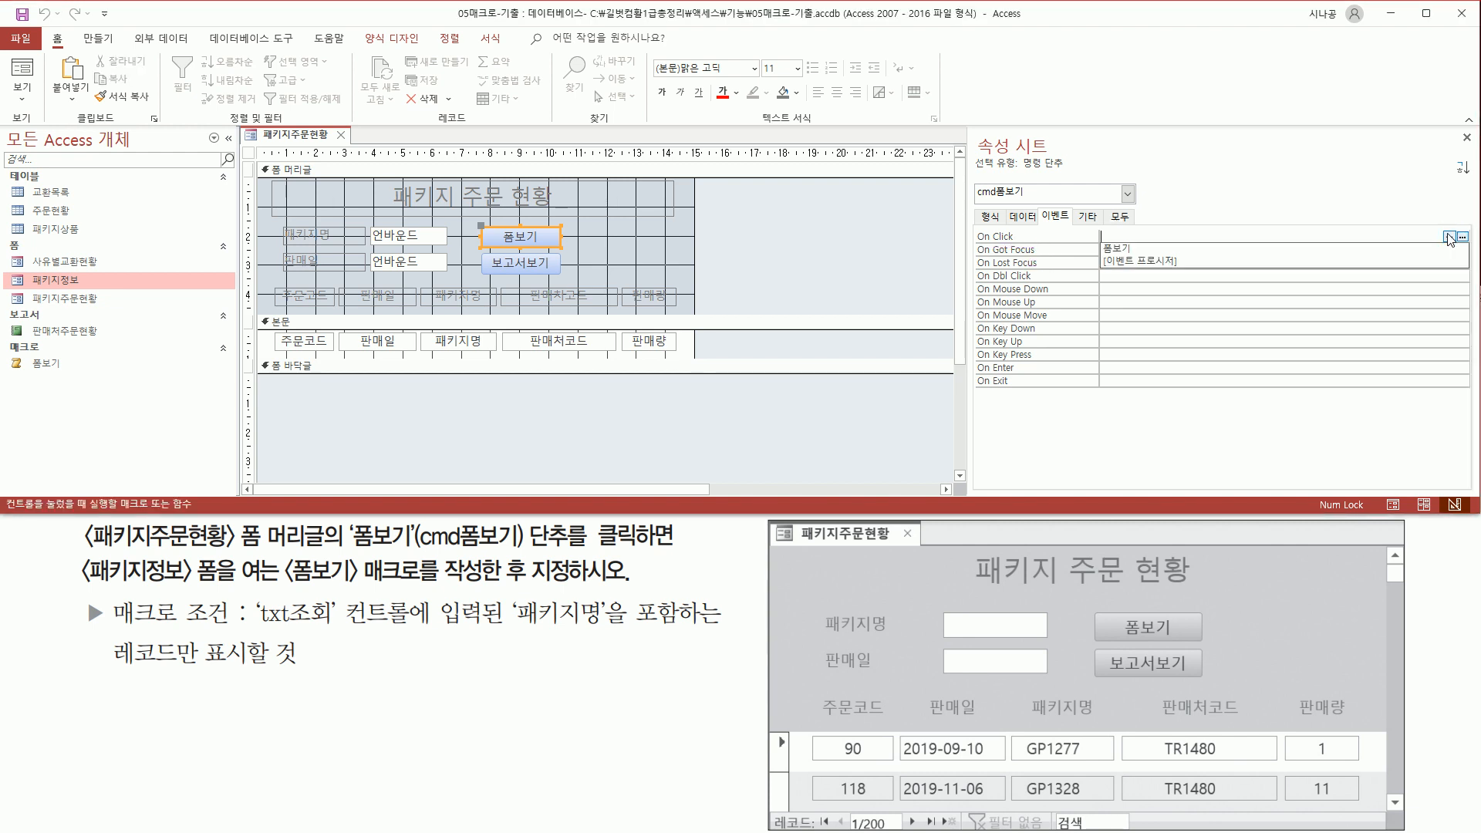
left_click(1169, 249)
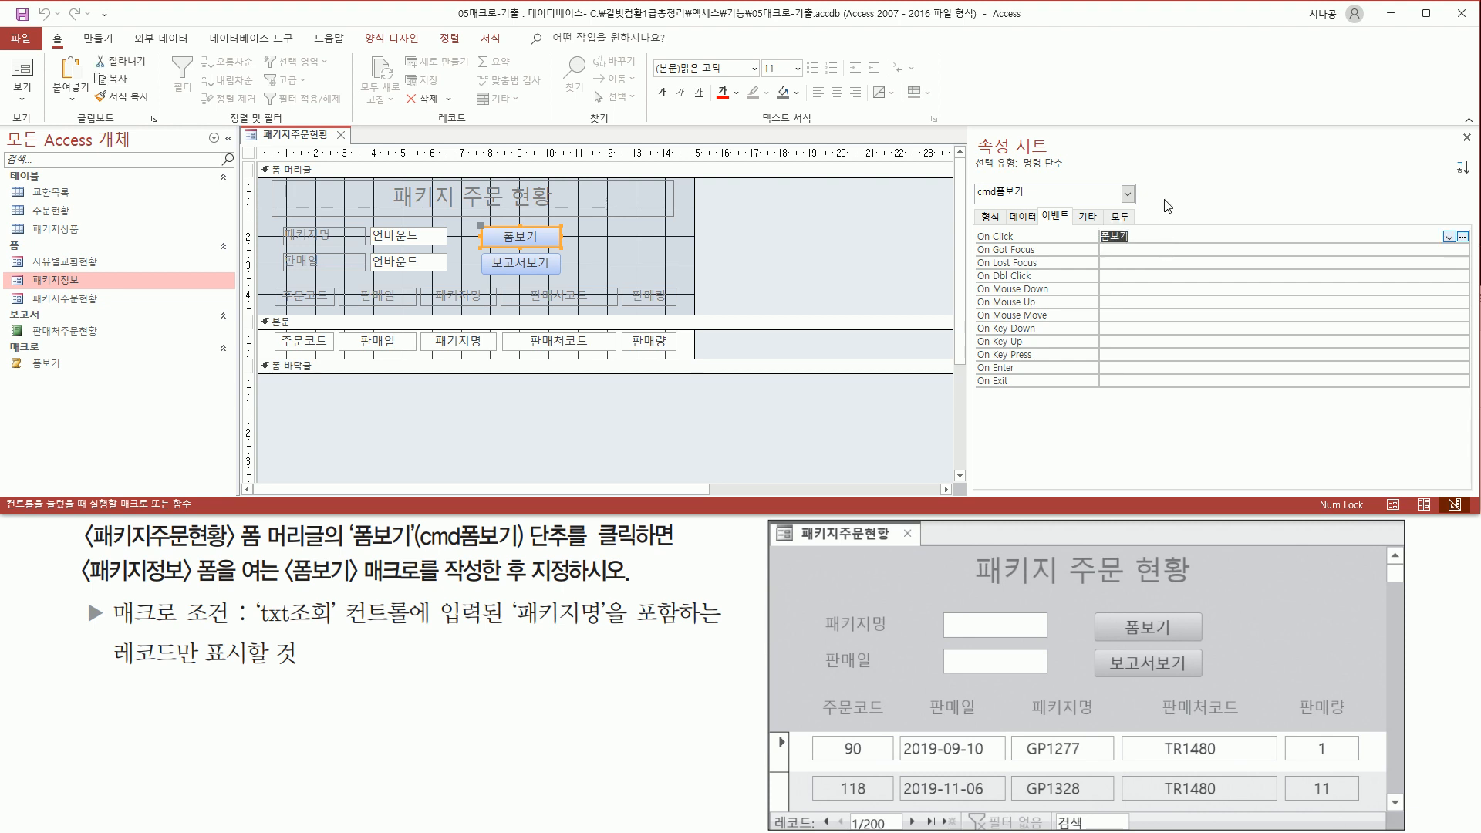
Step: Close the property sheet and switch the 패키지주문현황 form to form view
key("ctrl+alt+d")
mouse_move(478, 216)
left_mouse_down()
mouse_move(482, 238)
mouse_move(561, 250)
left_mouse_up()
left_click_drag(974, 203, 1035, 202)
mouse_move(975, 246)
left_mouse_down()
mouse_move(1027, 241)
mouse_move(1026, 227)
mouse_move(1103, 246)
mouse_move(1142, 231)
mouse_move(1143, 247)
left_mouse_up()
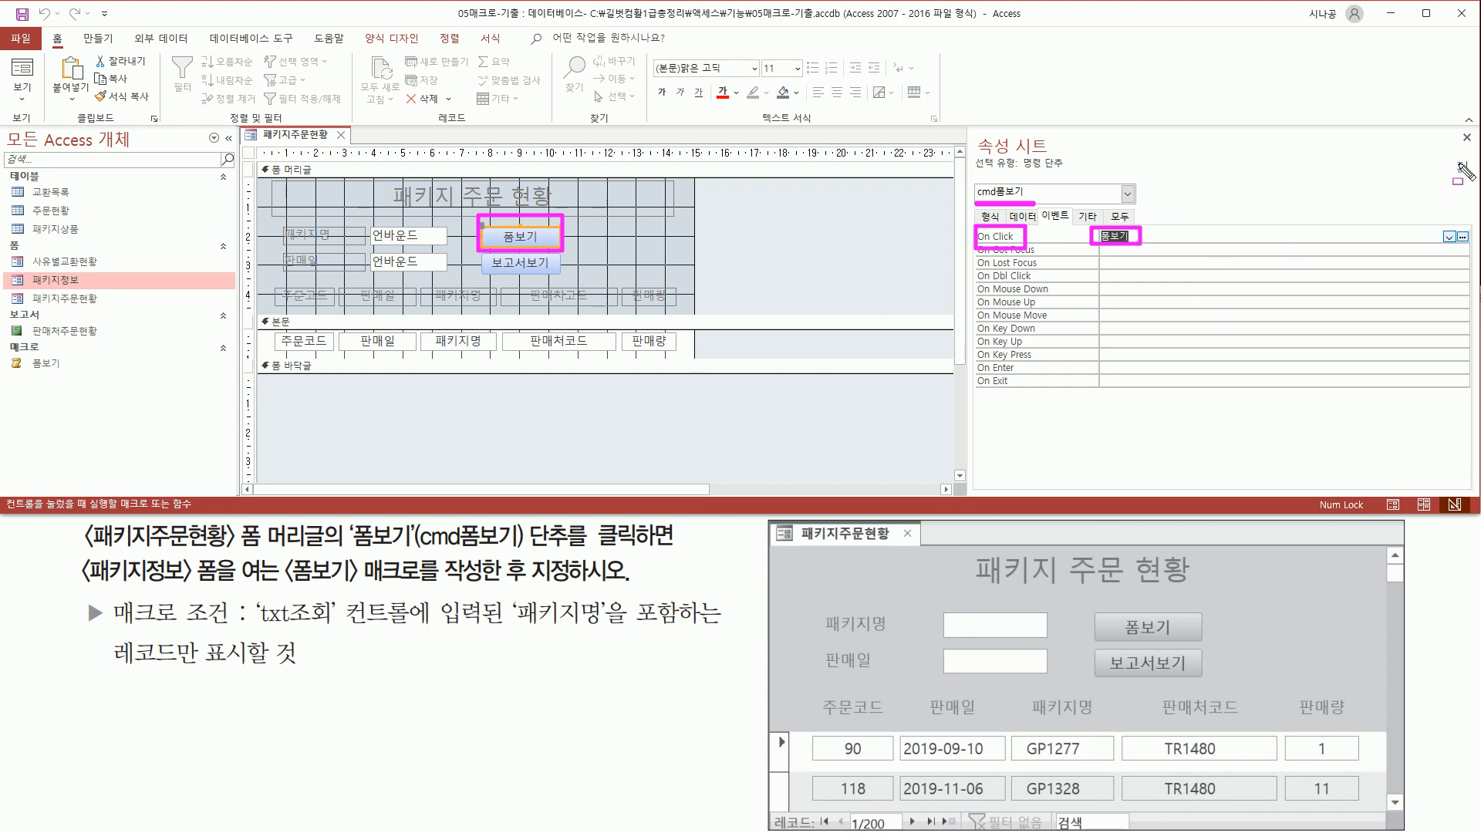
left_click_drag(1456, 127, 1474, 150)
key("Escape")
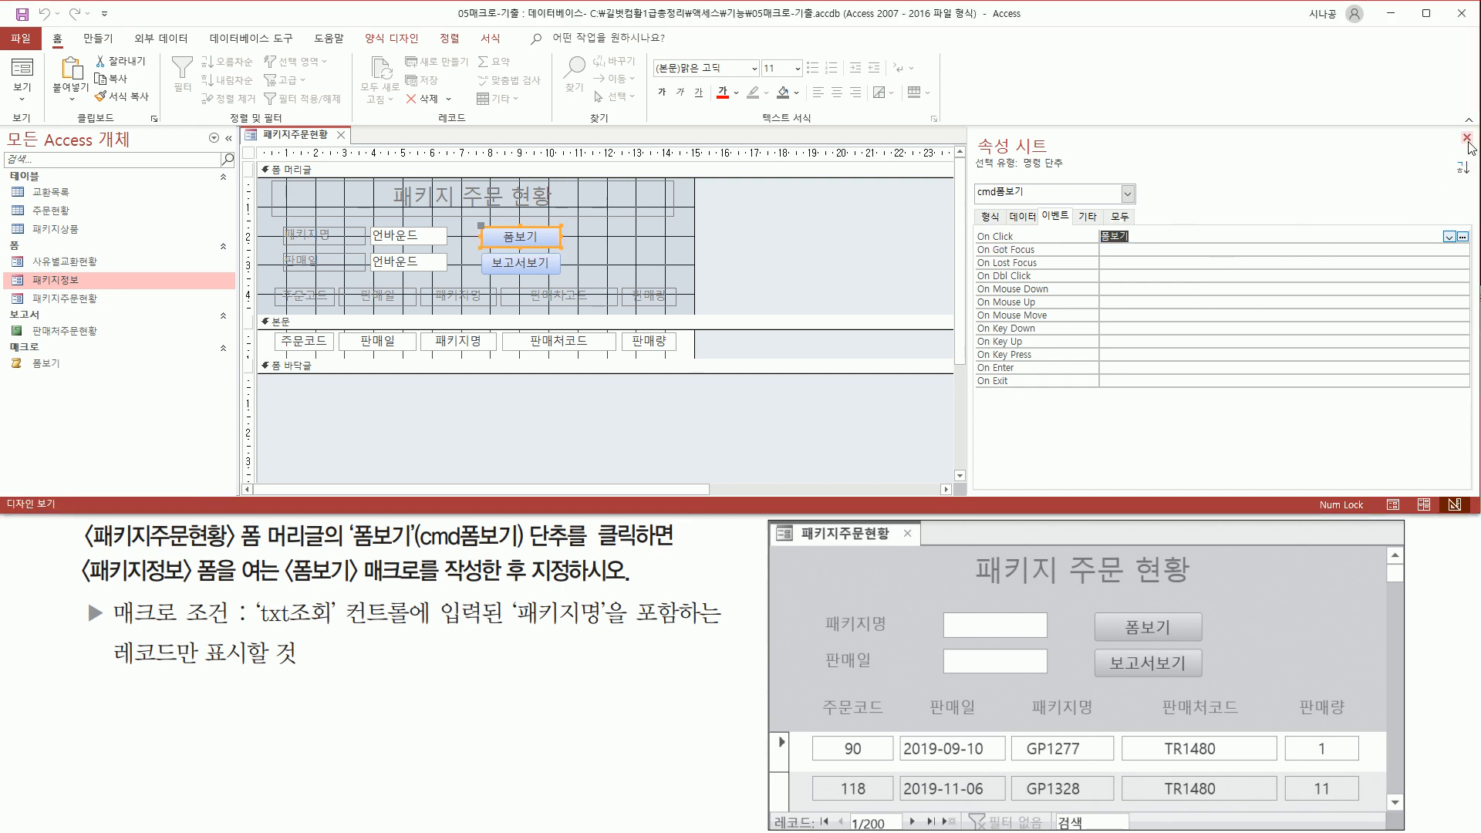
left_click(1467, 137)
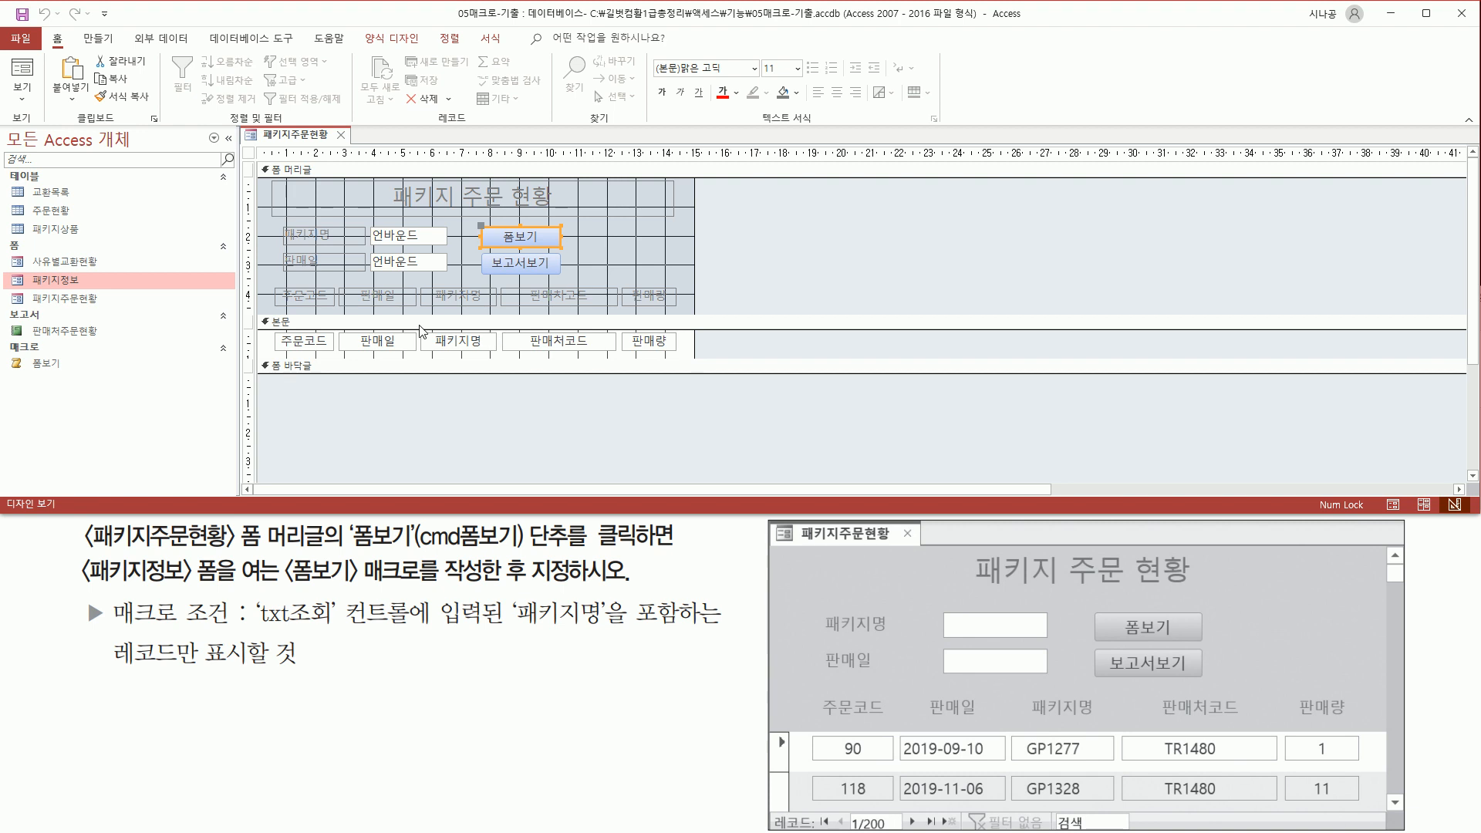
left_click(293, 136)
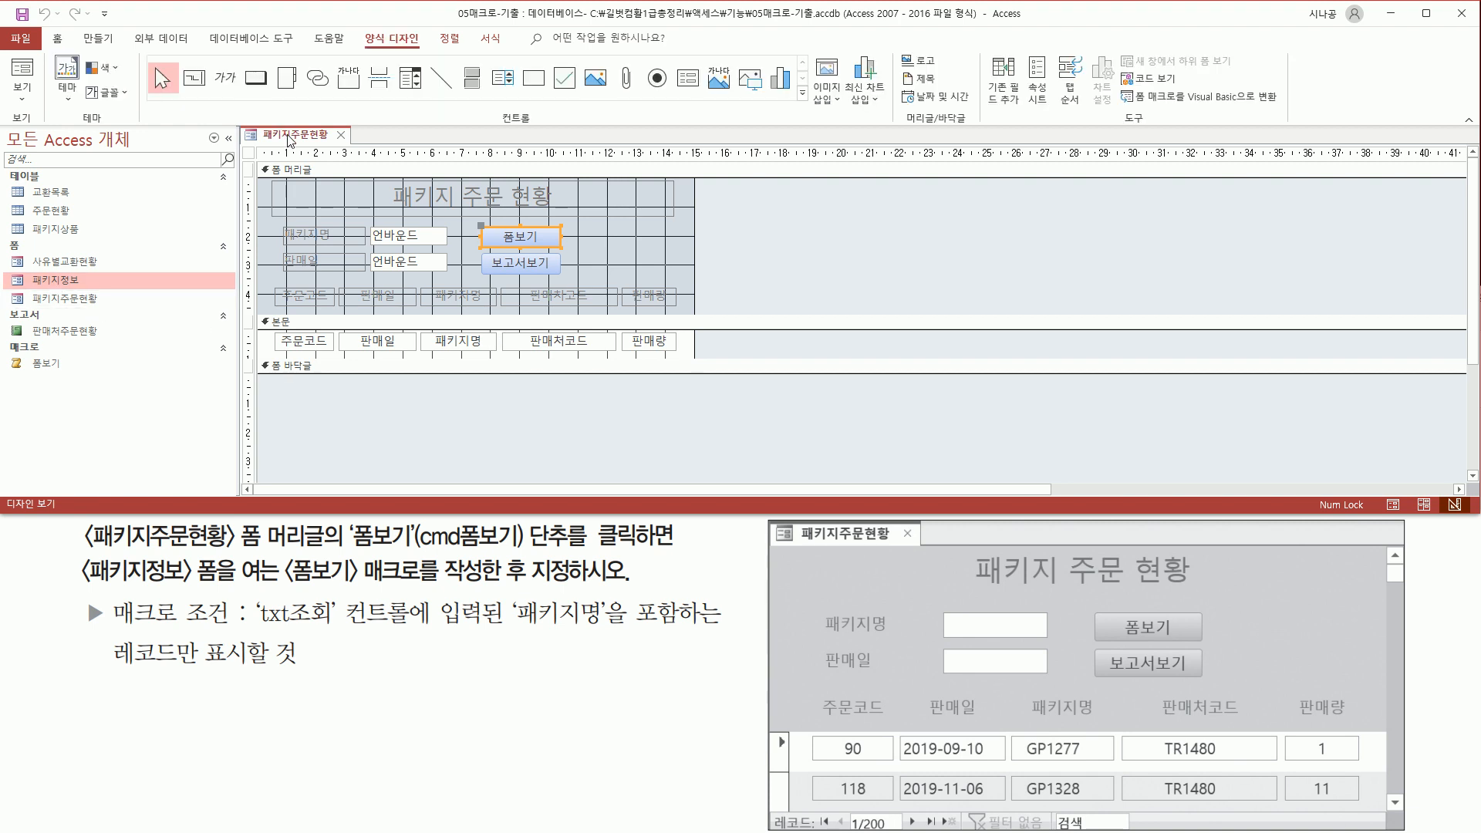
right_click(289, 137)
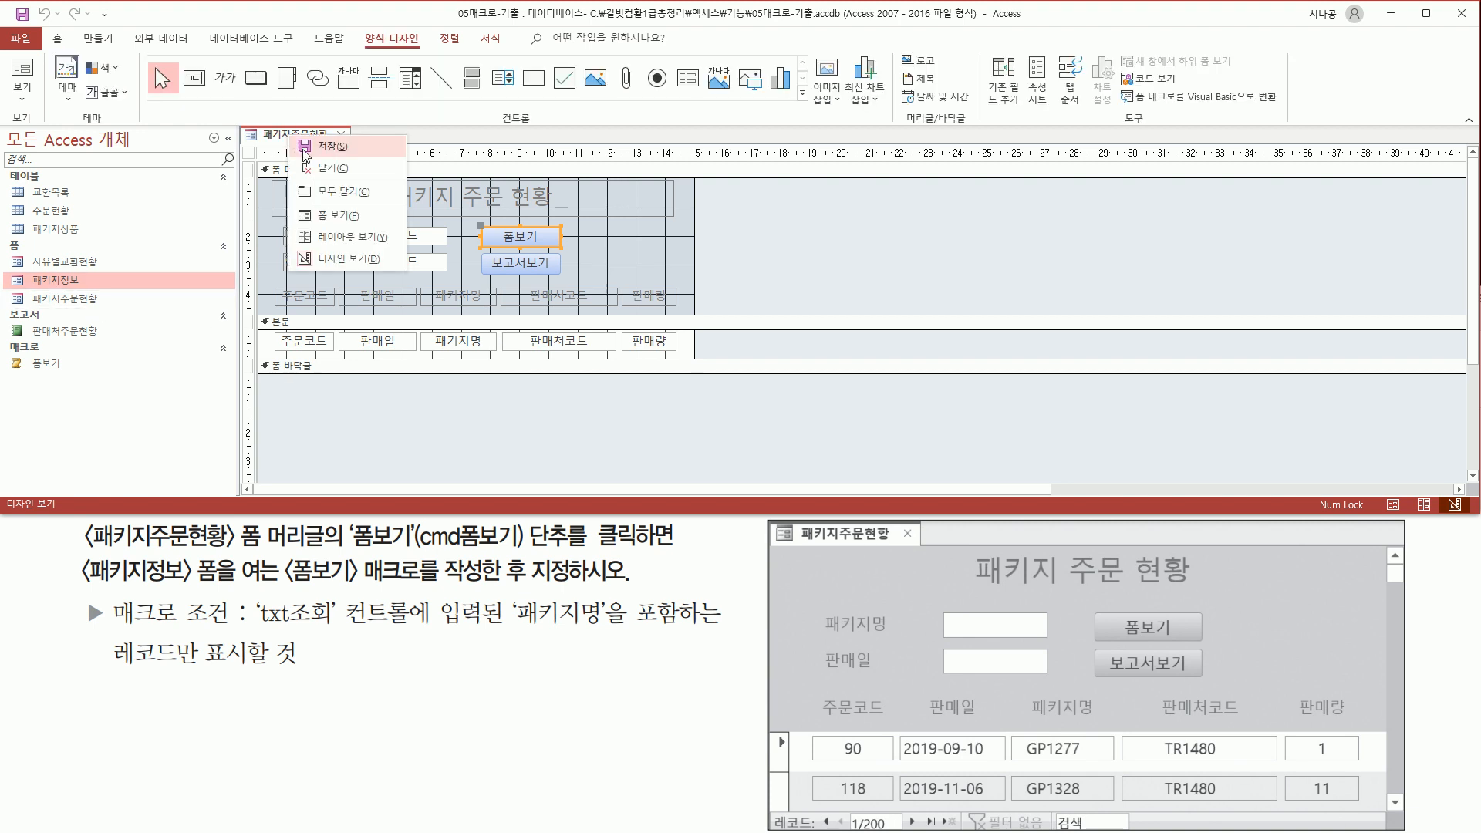
left_click(331, 215)
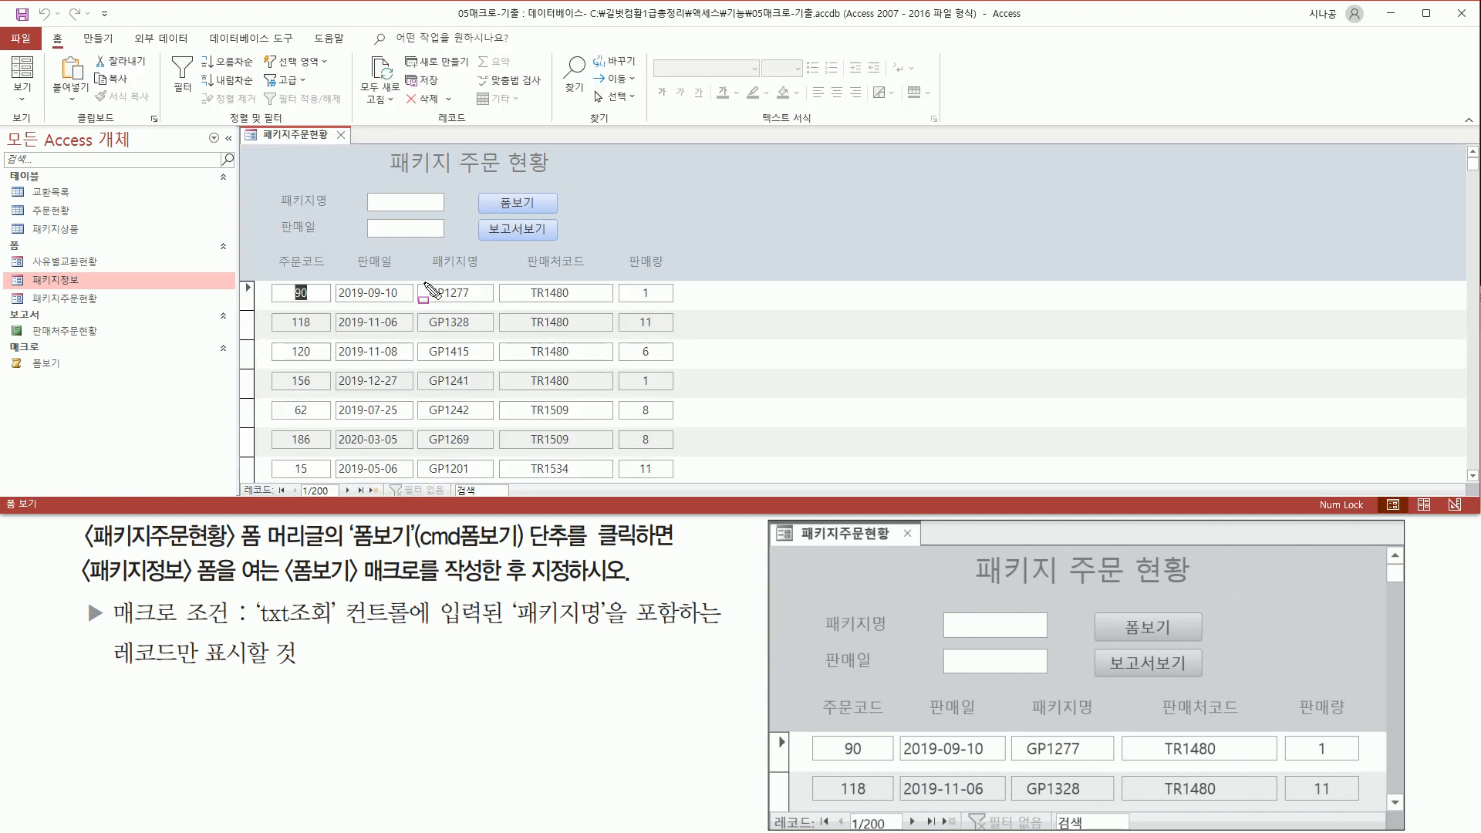
Step: Enter 12 as the 패키지명 search value in the form header and run the 폼보기 button
mouse_move(421, 281)
left_mouse_down()
mouse_move(480, 315)
mouse_move(452, 489)
mouse_move(465, 491)
left_mouse_up()
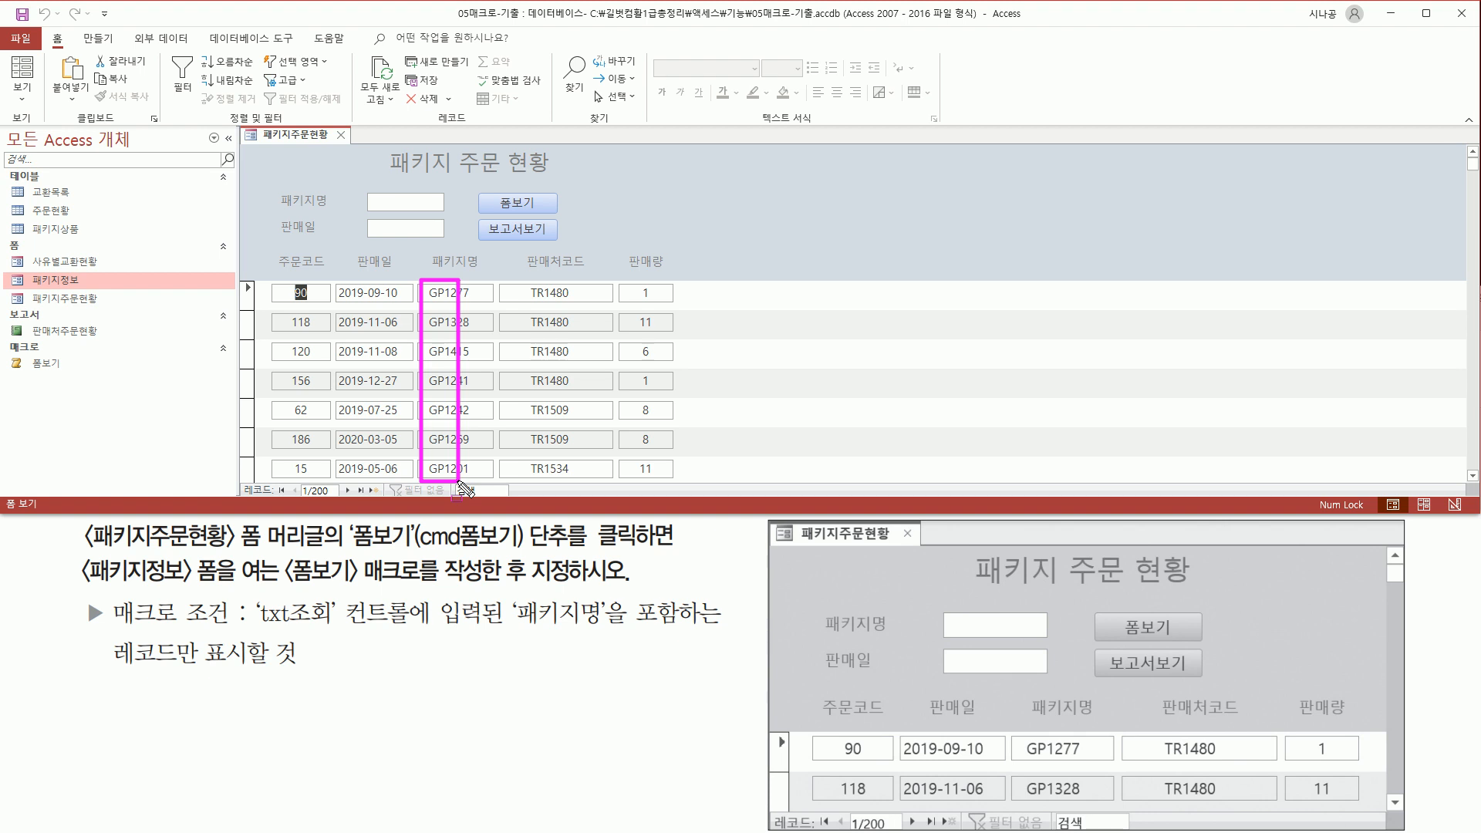
key("Escape")
key("ctrl+2")
left_click_drag(446, 300, 456, 359)
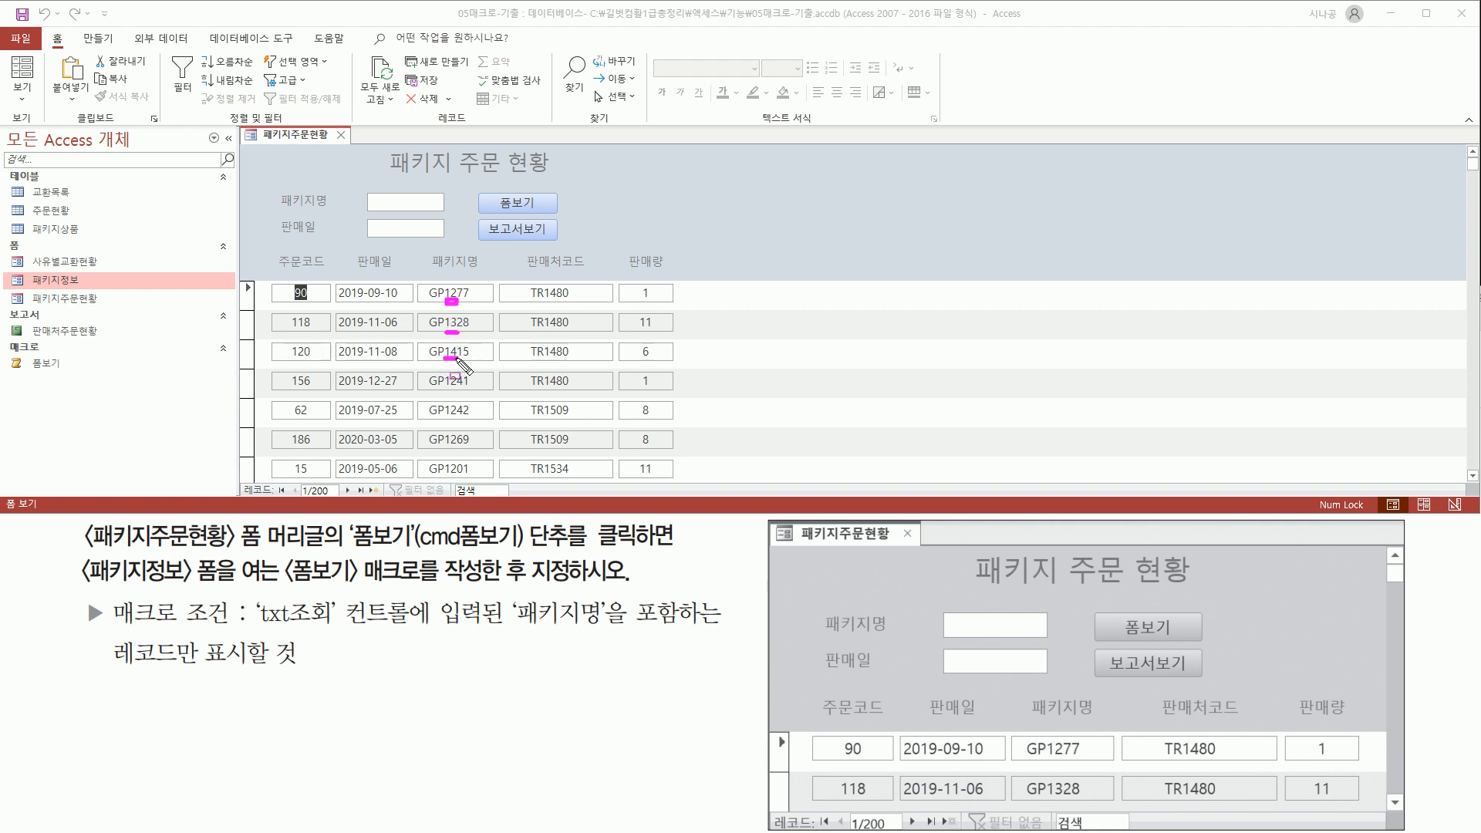
left_click_drag(372, 192, 433, 210)
key("Escape")
left_click(413, 202)
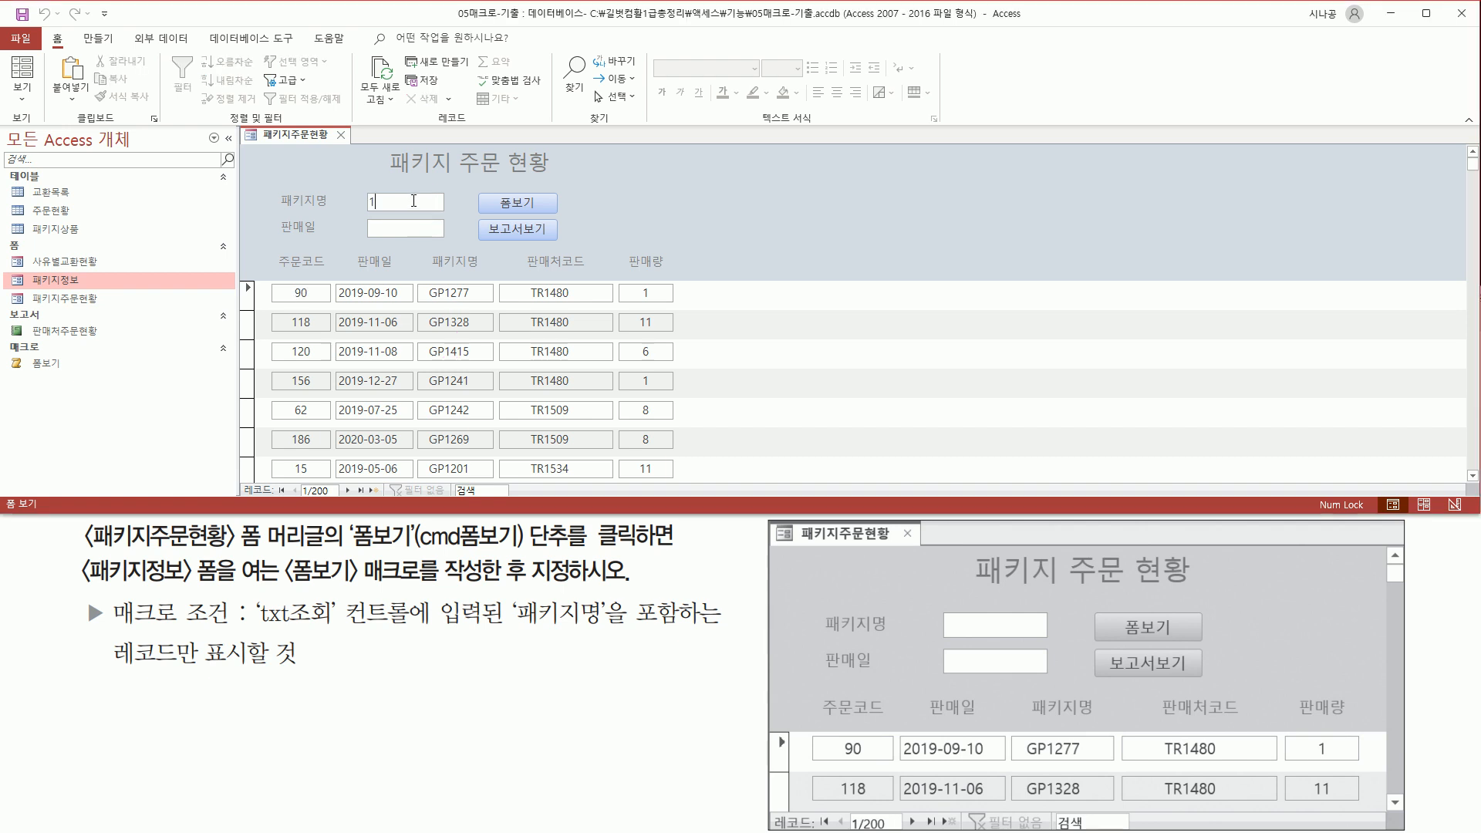
key("ctrl+2")
left_click_drag(358, 209, 395, 208)
left_click_drag(480, 192, 546, 214)
key("Escape")
left_click(526, 202)
Step: Page through the filtered 패키지정보 records to check that each 패키지명 contains 12, and close that form
key("ctrl+2")
left_click_drag(369, 224, 381, 225)
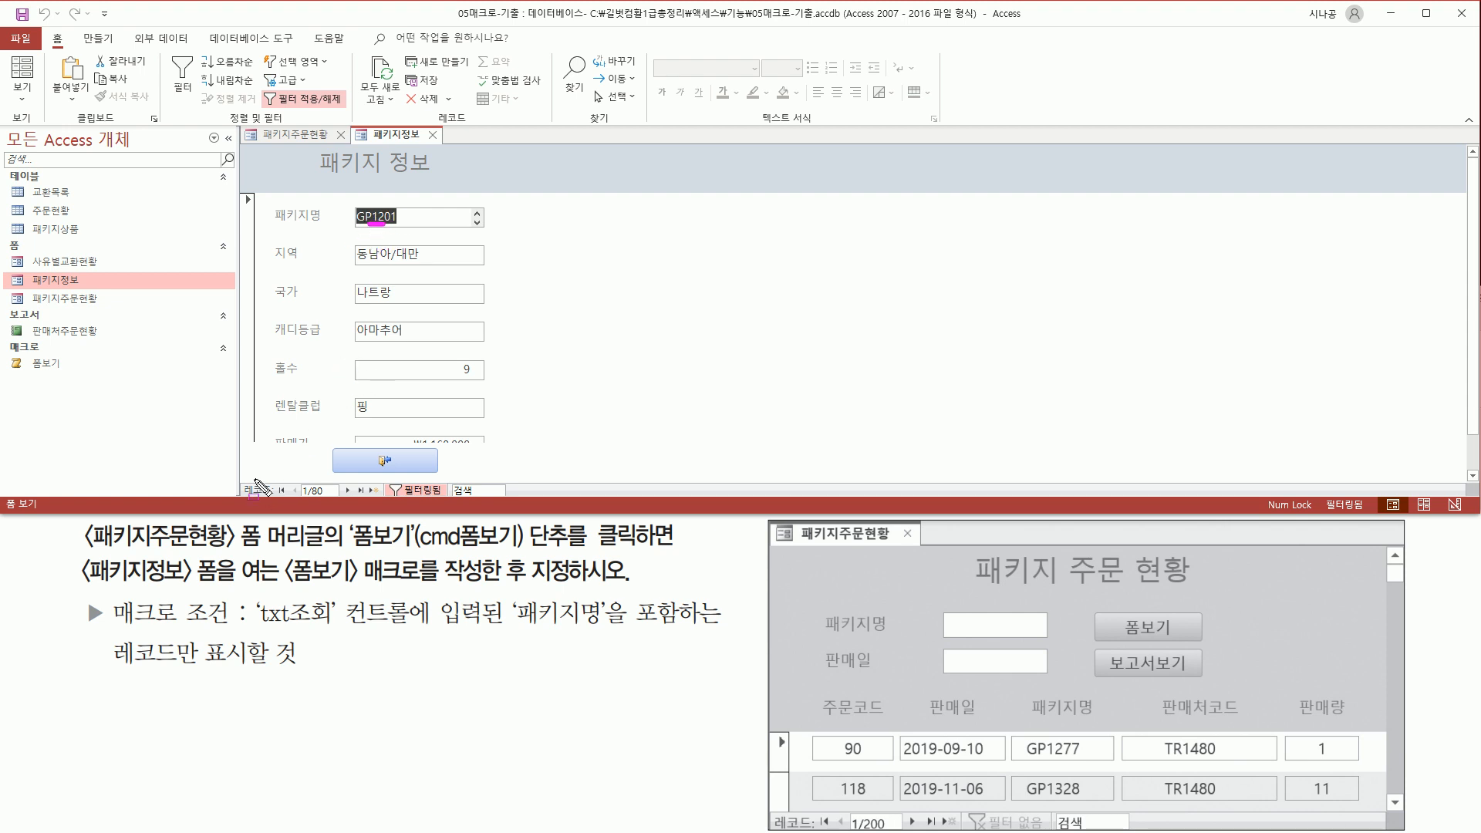
left_click_drag(240, 480, 395, 500)
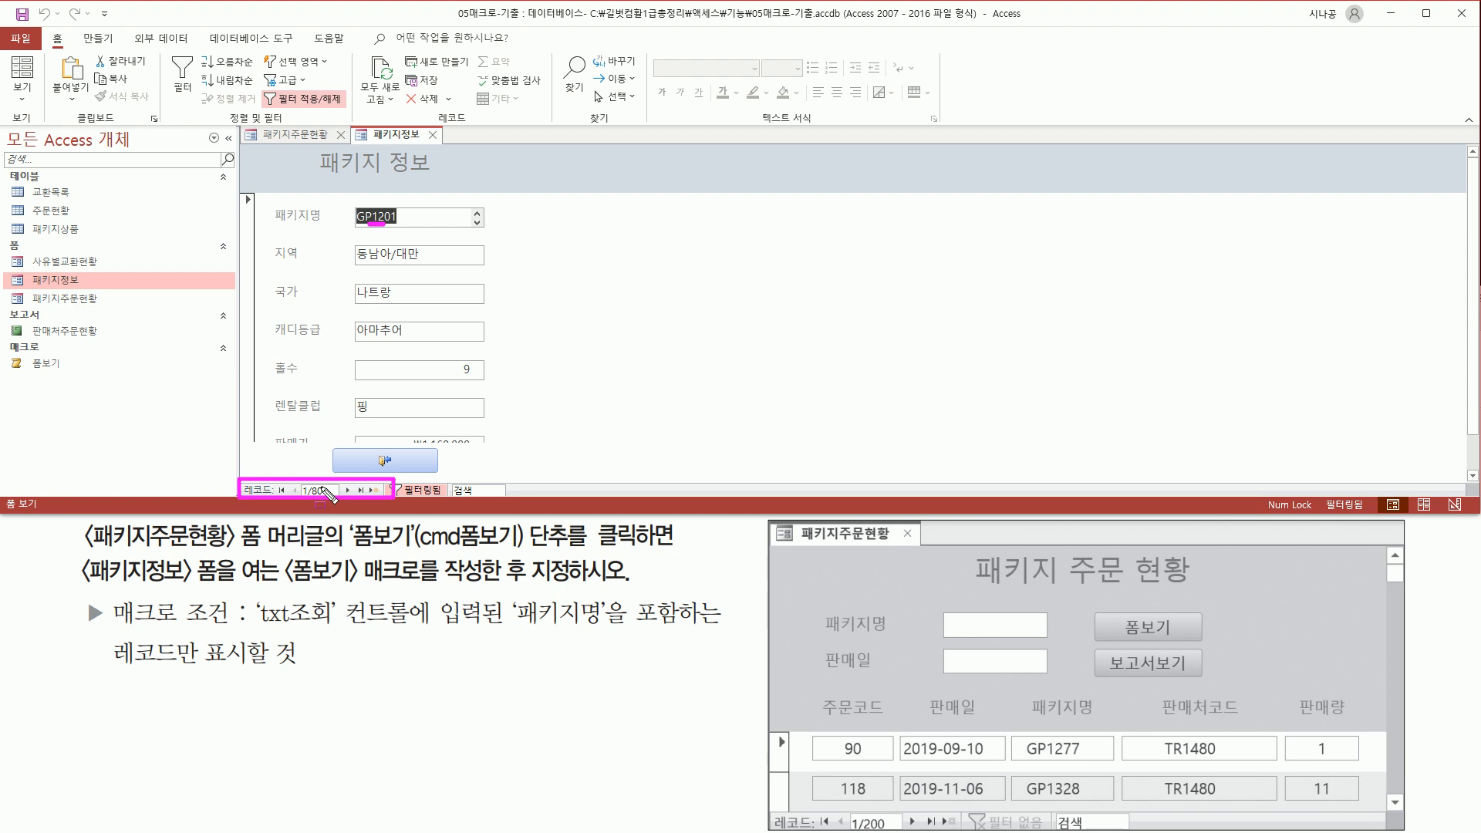
key("Escape")
key("ctrl+2")
left_click_drag(341, 479, 354, 499)
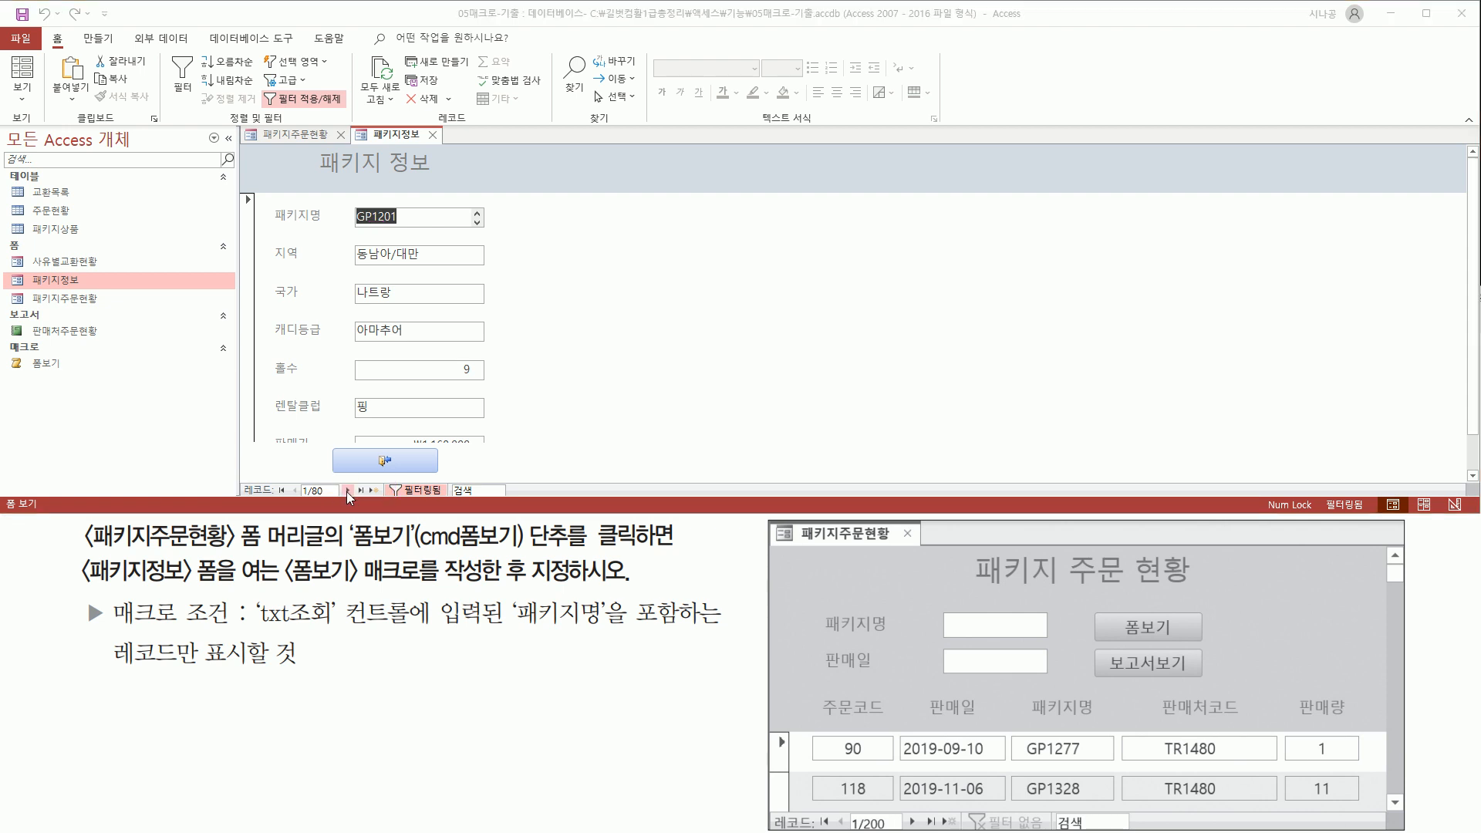
left_click(347, 492)
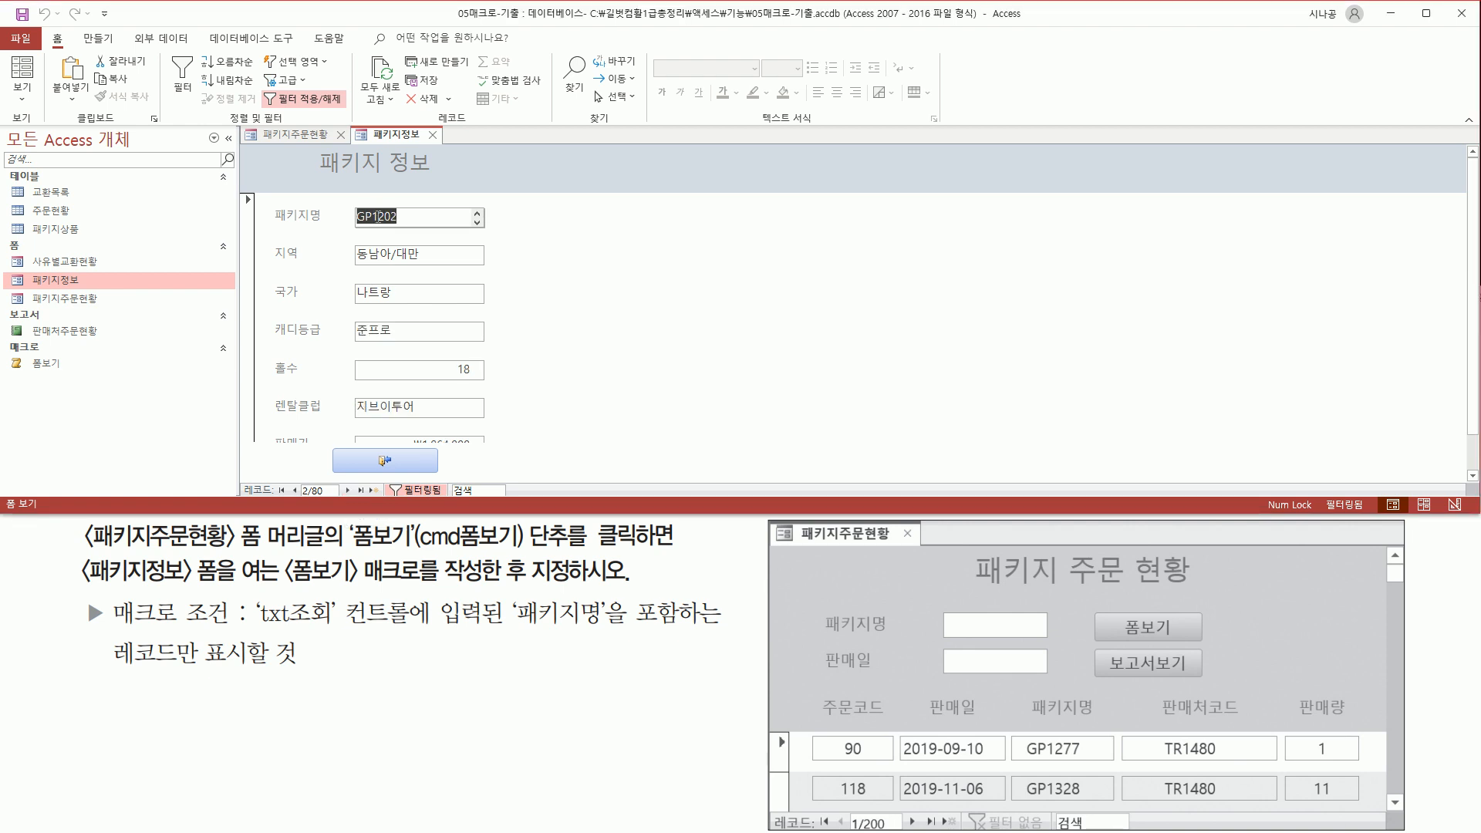
left_click(347, 490)
left_click(347, 490)
left_click(347, 490)
left_click(347, 490)
left_click(347, 490)
left_click(347, 490)
left_click(347, 490)
left_click(347, 490)
left_click(347, 490)
left_click(347, 490)
left_click(348, 490)
left_click(348, 490)
left_click(348, 490)
left_click(347, 490)
left_click(347, 490)
left_click(347, 490)
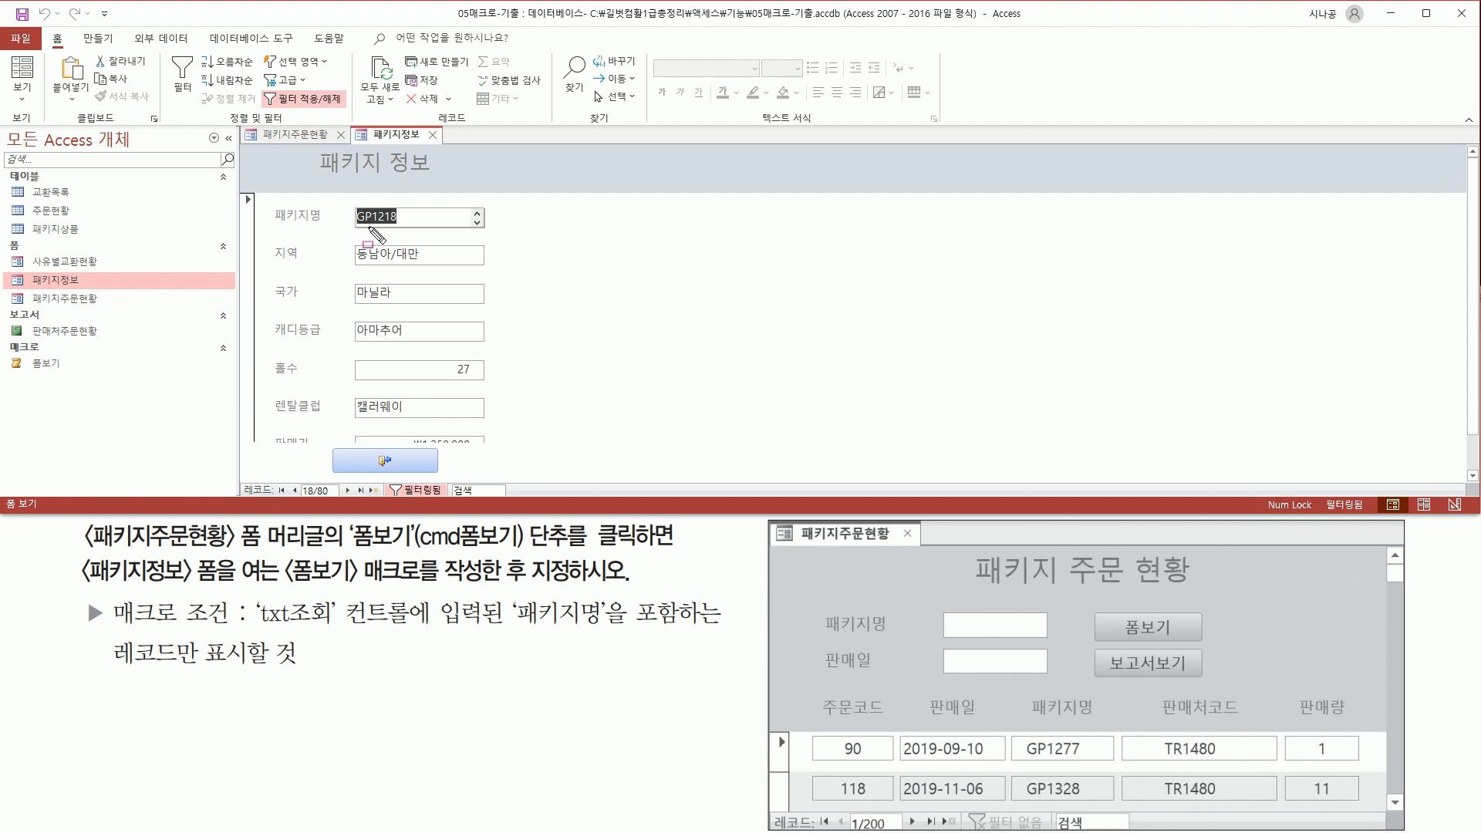
left_click_drag(372, 224, 385, 224)
left_click(432, 135)
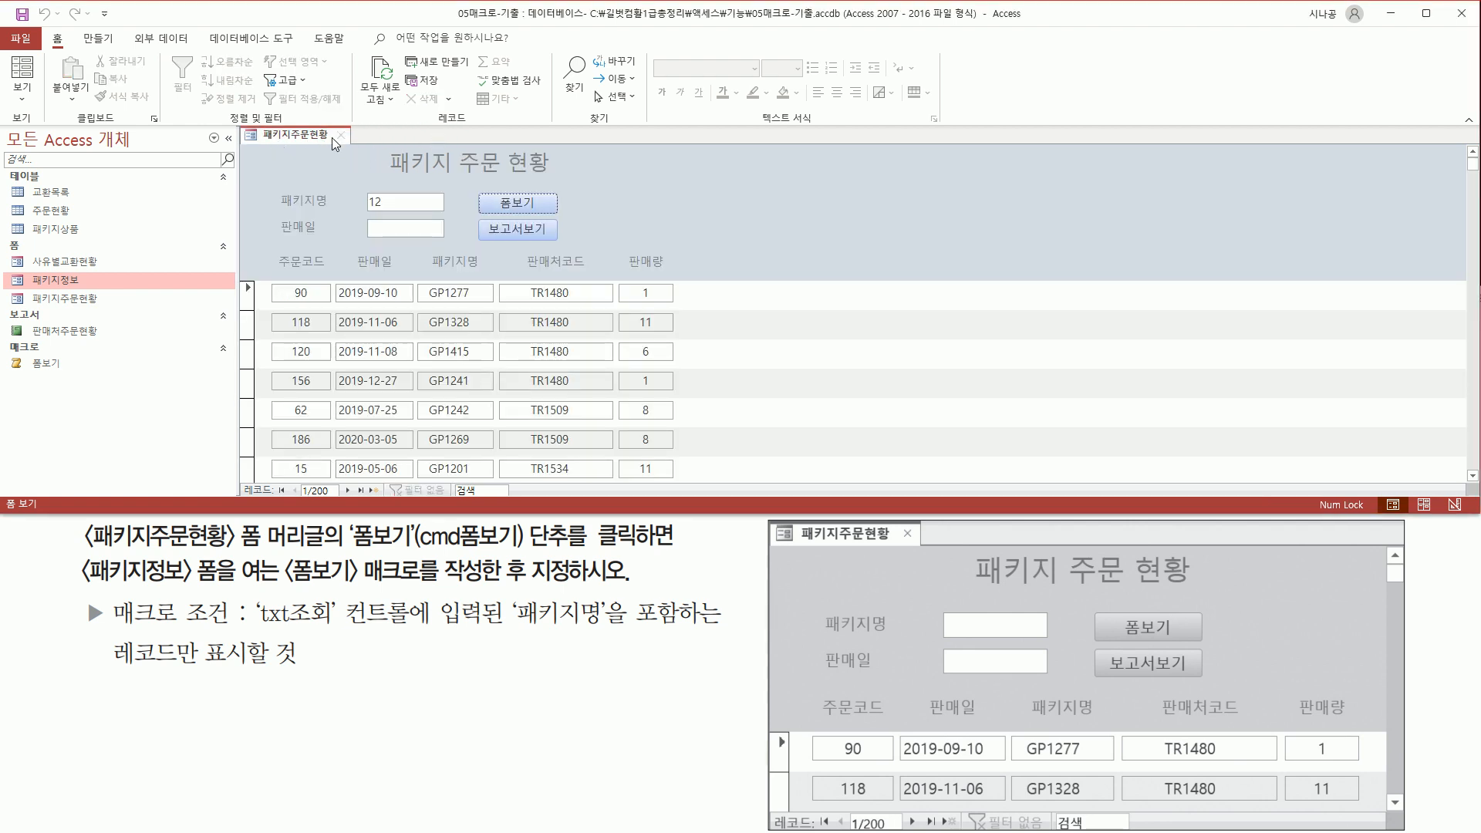
Step: Close the 패키지주문현황 form and save its design changes
key("ctrl+shift+d")
left_click_drag(333, 126, 353, 145)
key("Escape")
left_click(340, 135)
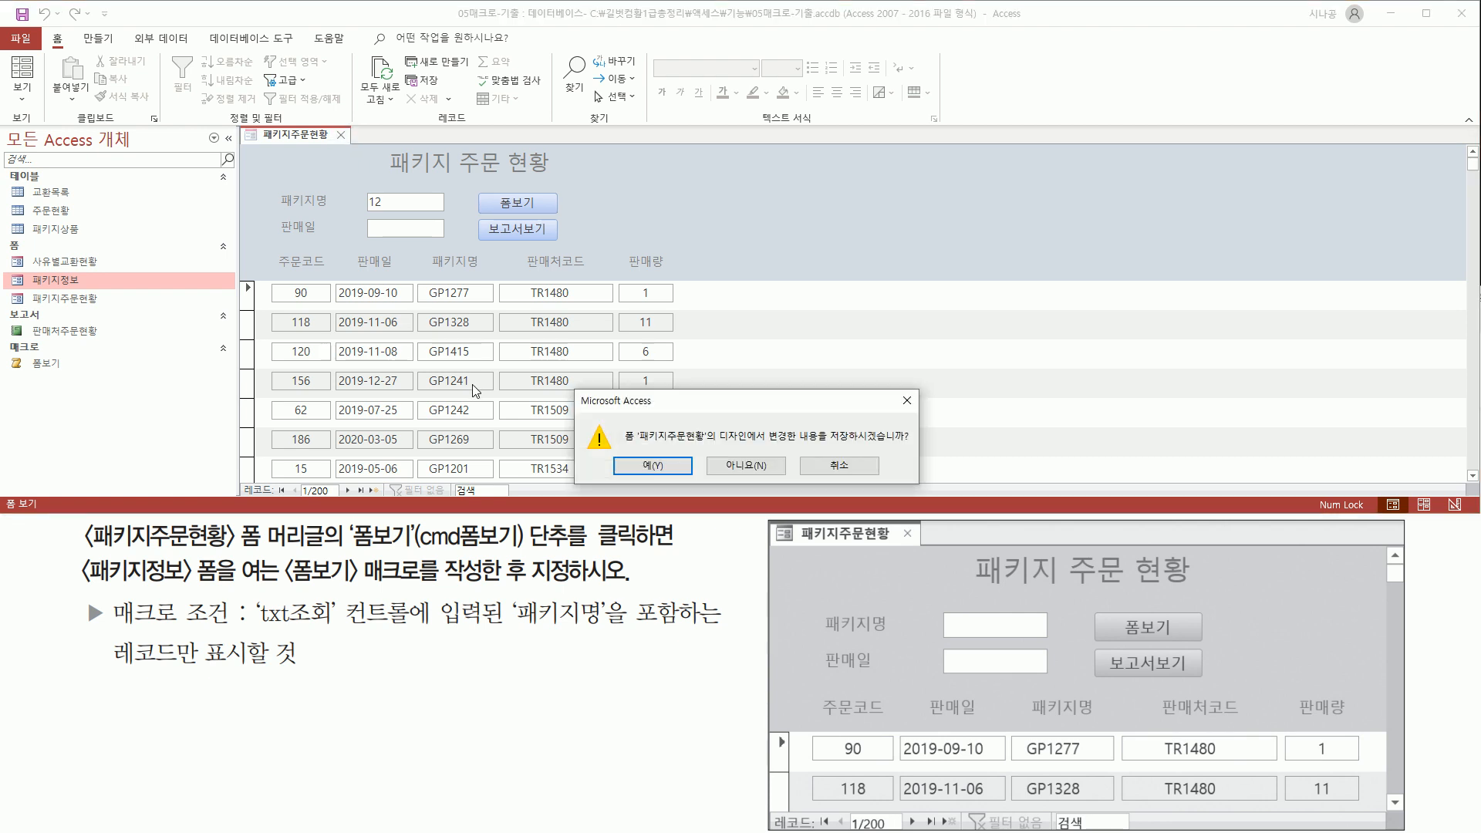
key("ctrl+shift+d")
left_click_drag(829, 443, 916, 443)
left_click_drag(616, 451, 689, 482)
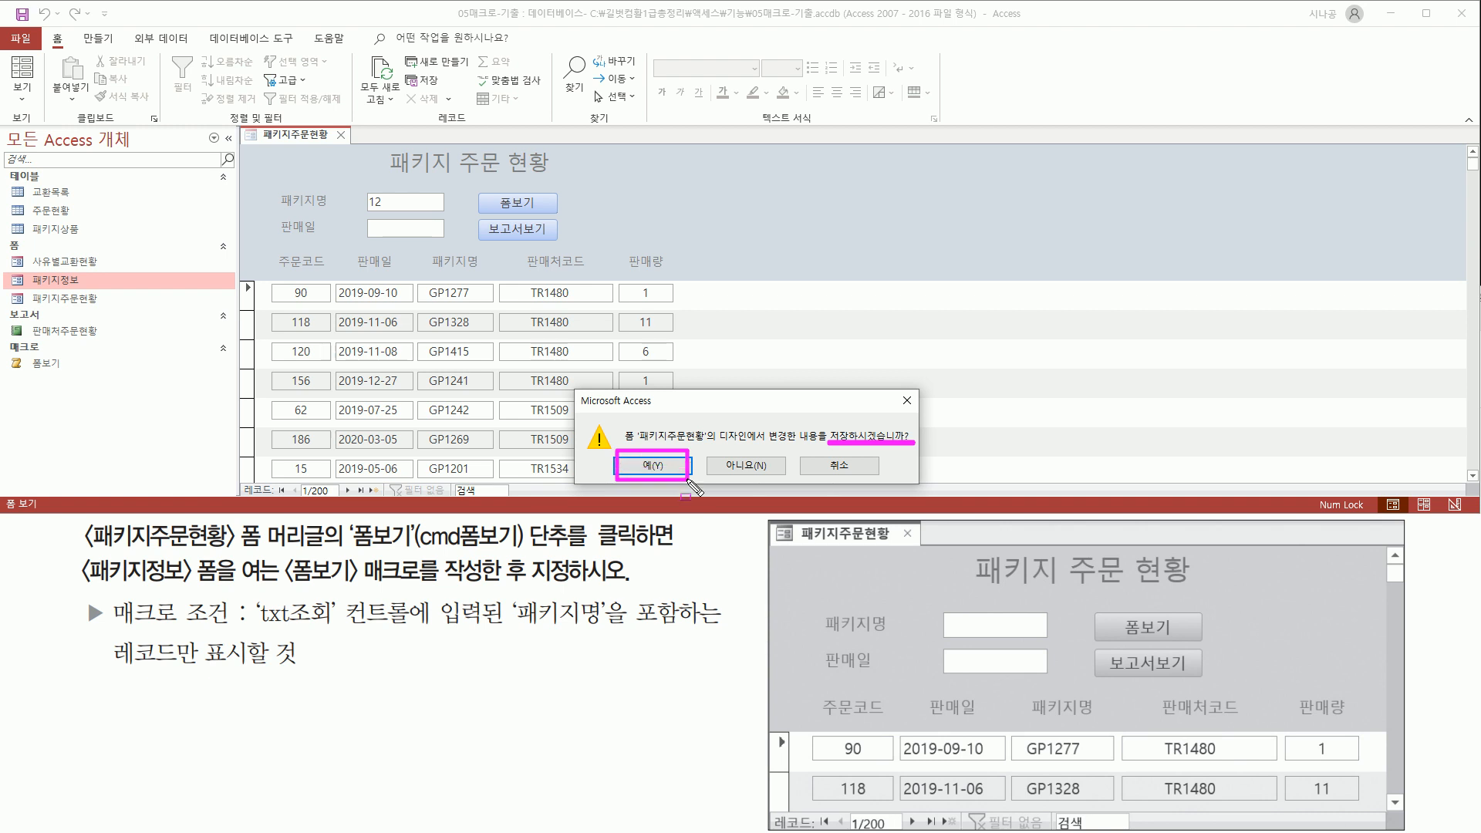
key("Escape")
left_click(654, 465)
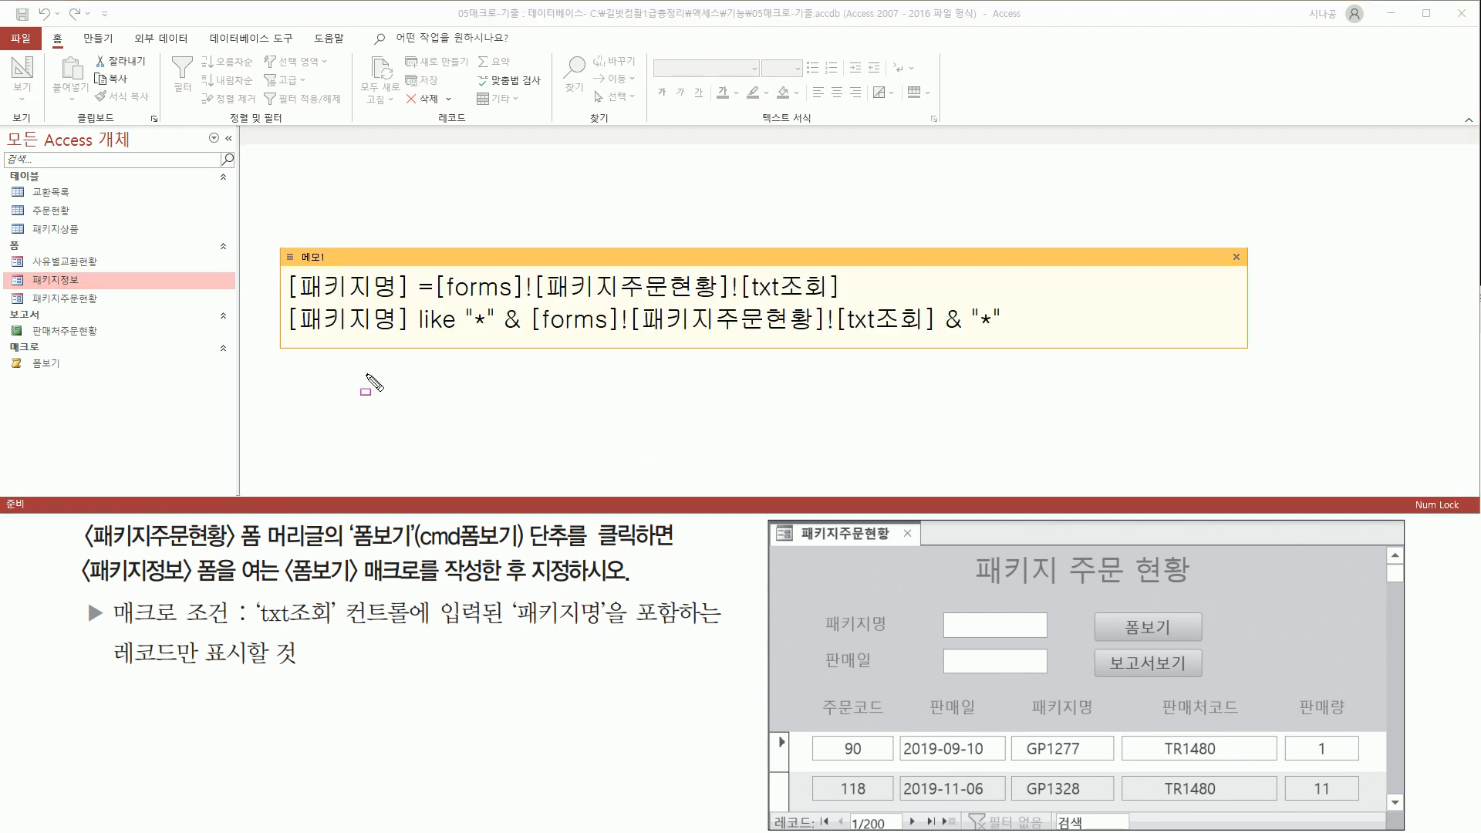
Step: Compare the exact-match condition using = with the contains condition using like and "*" wildcards in the memo note
left_click_drag(288, 300, 849, 301)
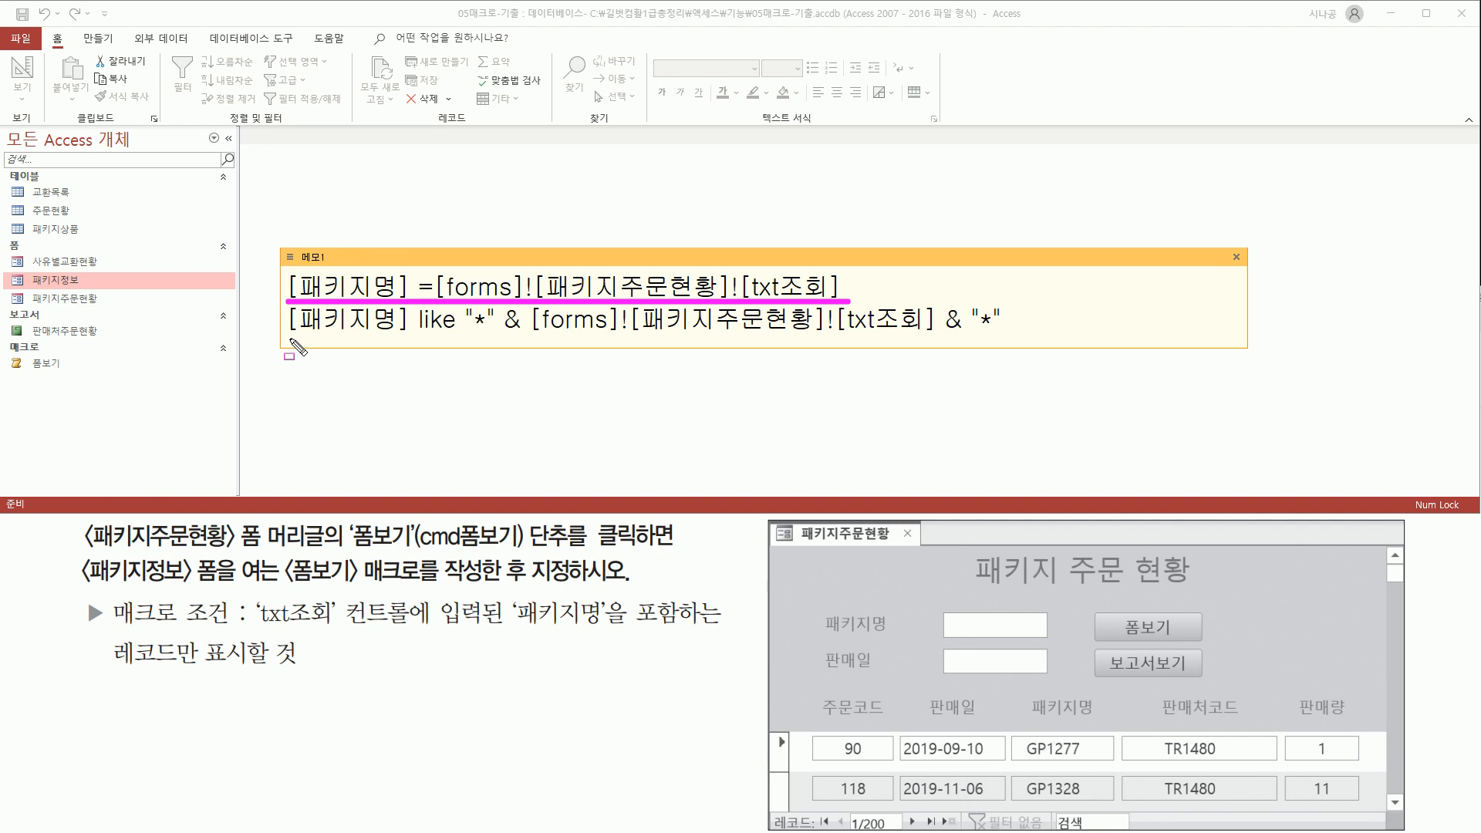
left_click_drag(291, 339, 1015, 338)
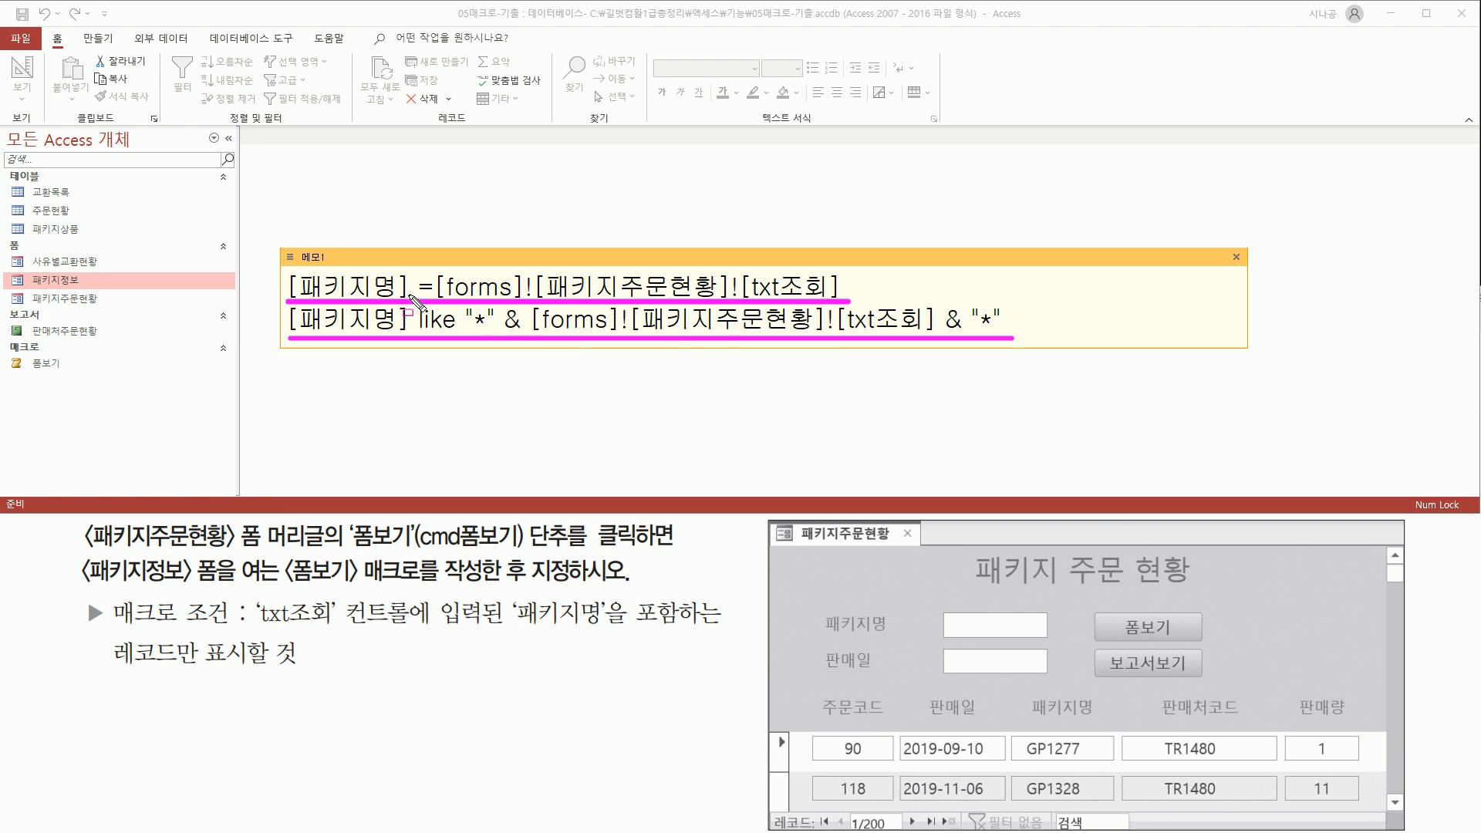
key("Escape")
mouse_move(417, 276)
left_mouse_down()
mouse_move(434, 294)
mouse_move(416, 297)
mouse_move(417, 276)
left_mouse_up()
left_click_drag(414, 330, 528, 331)
left_click_drag(939, 332, 1004, 333)
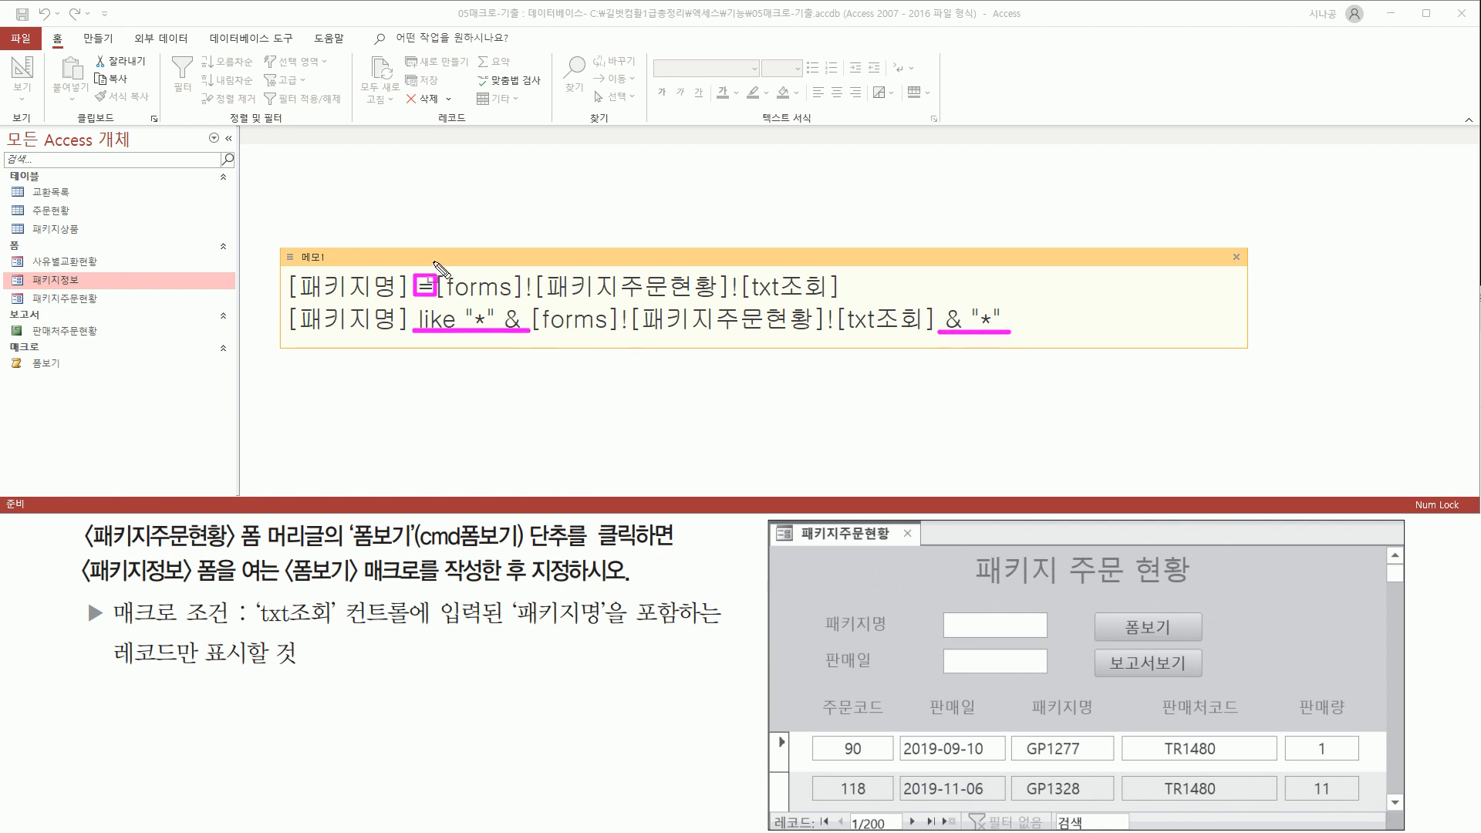